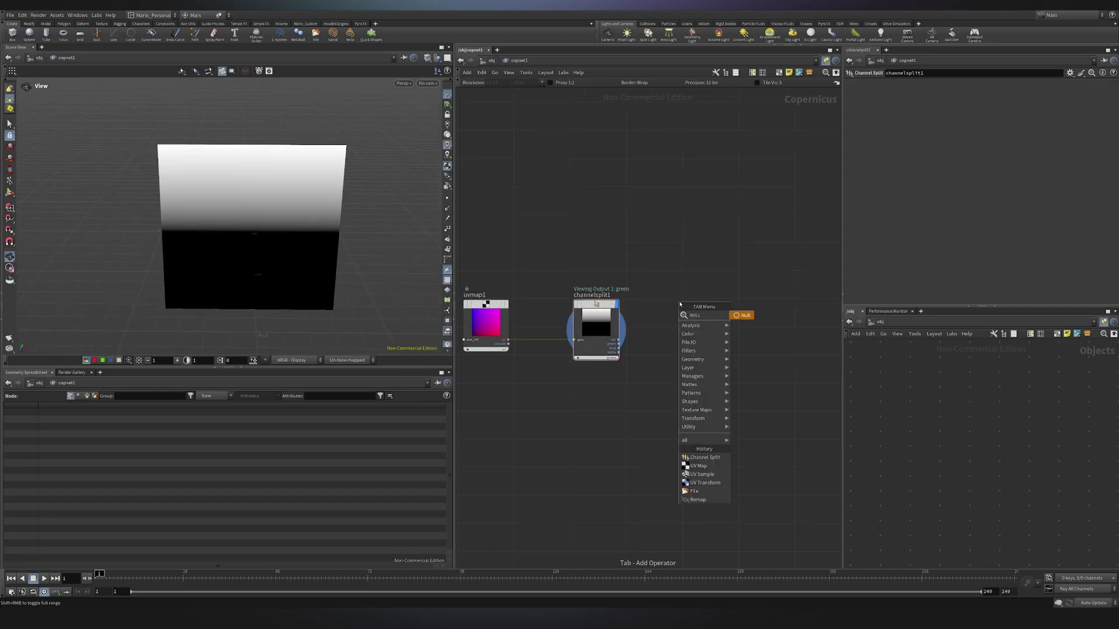
Add a Null node beside the Channel Split node.
type("null")
key("Return")
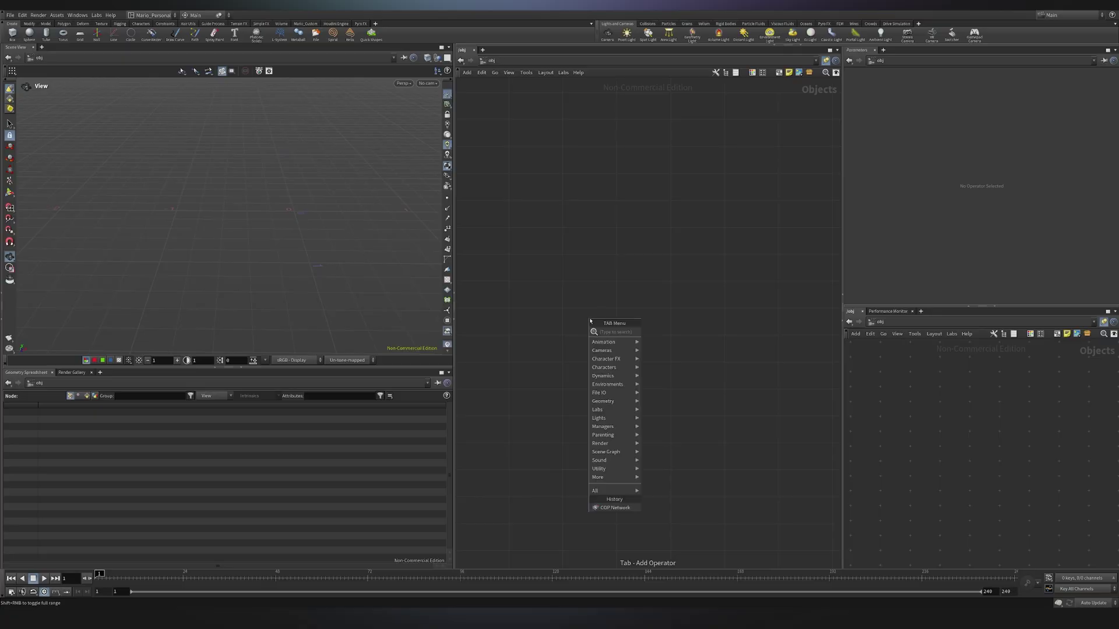
Create a COP Network at object level and go inside it.
type("cop")
key("Return")
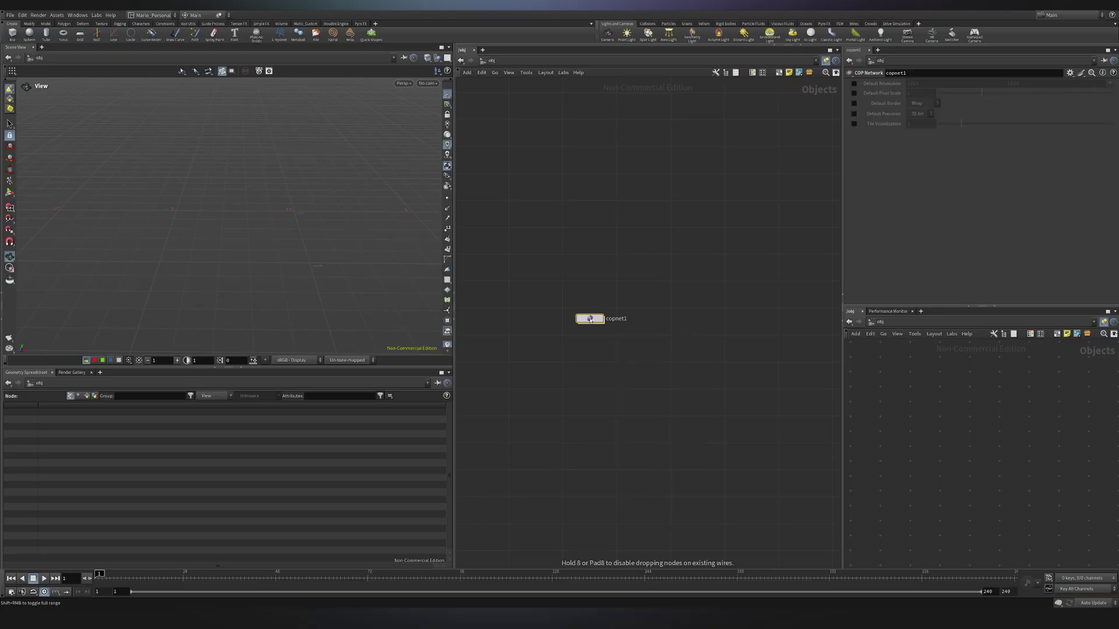
key("Return")
Add a UV Map node to the empty Copernicus network.
key("Tab")
type("uvm")
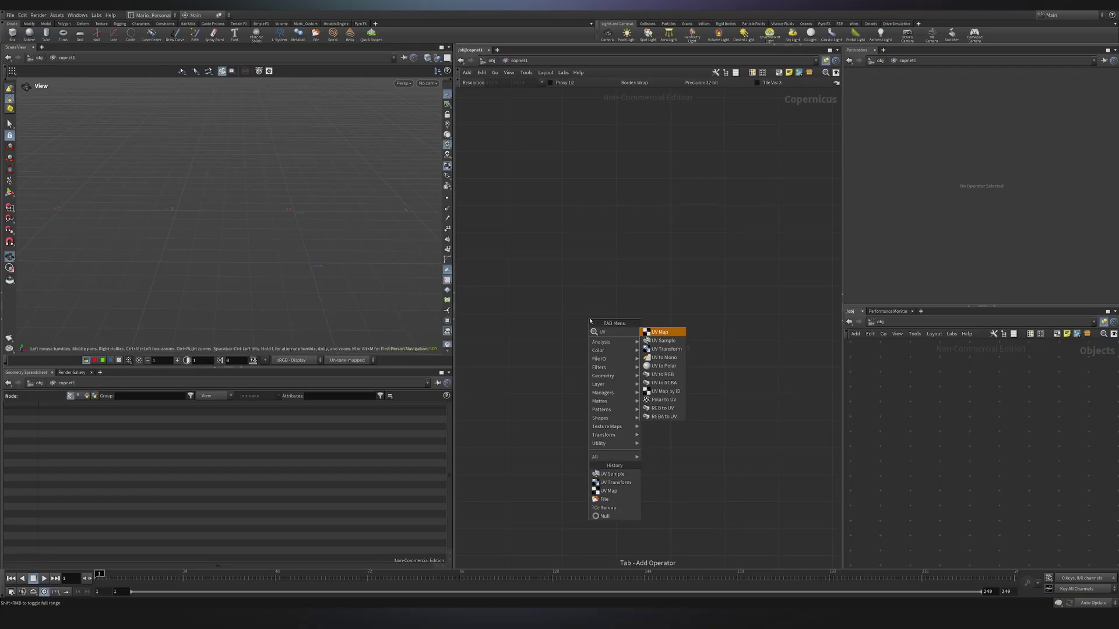
key("Return")
key("Return")
middle_click_drag(240, 214, 233, 226)
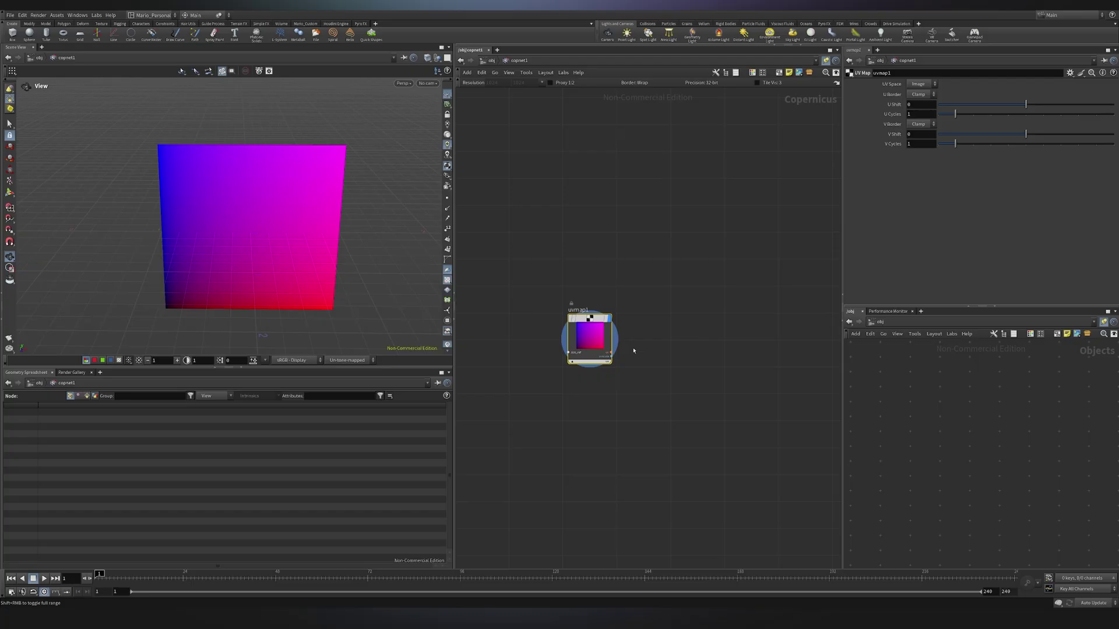
Add a Channel Split node and connect the UV Map's uv output to its rgba input.
key("Tab")
mouse_move(676, 352)
left_click(735, 352)
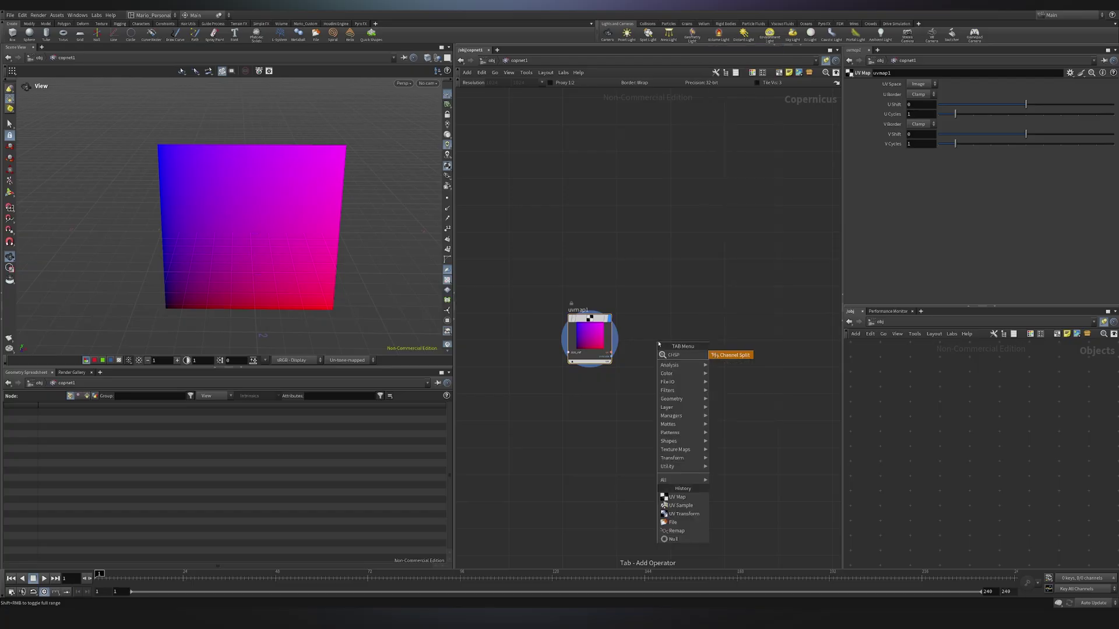
scroll(668, 350, "up", 3)
left_click(721, 301)
left_click_drag(572, 352, 681, 353)
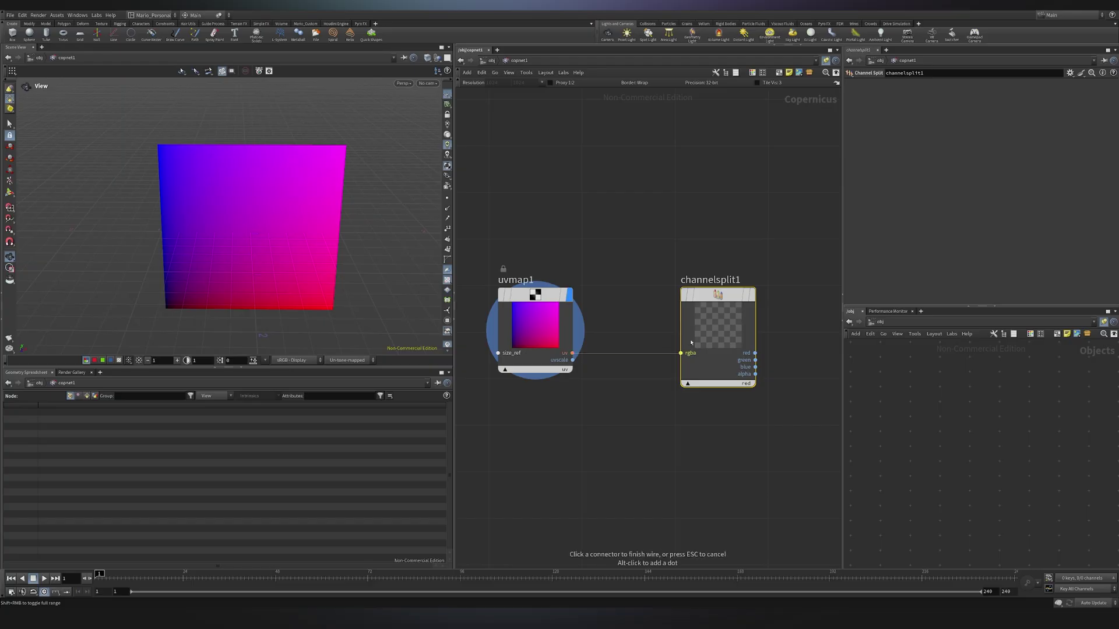
Display the Channel Split node and switch its viewed output to green.
left_click(752, 296)
middle_click_drag(782, 303, 676, 249)
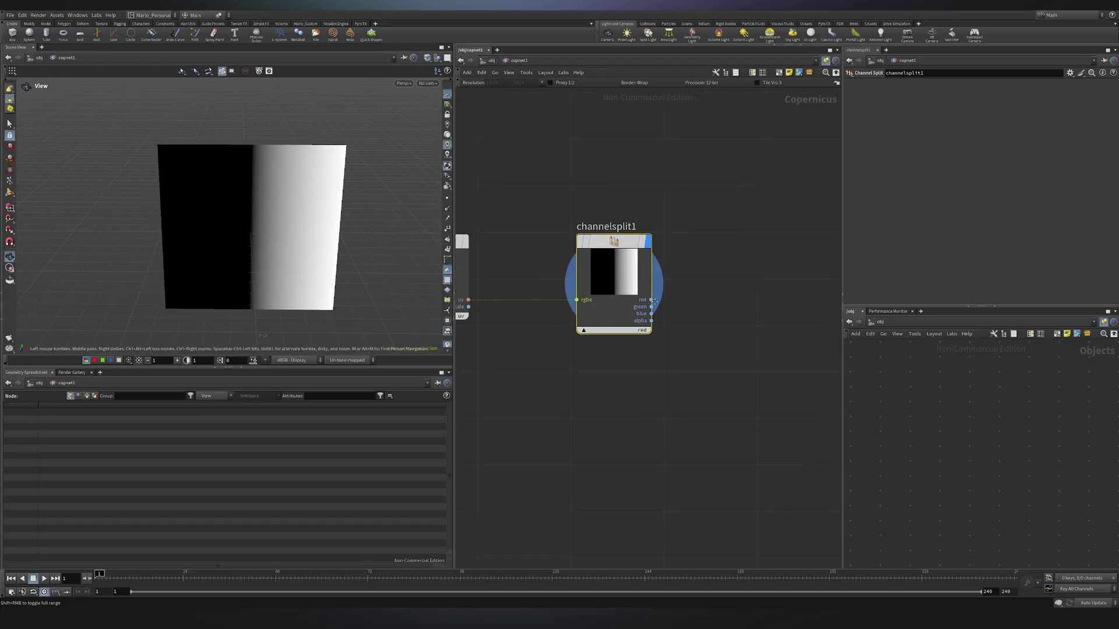
scroll(676, 250, "up", 2)
left_click(629, 350)
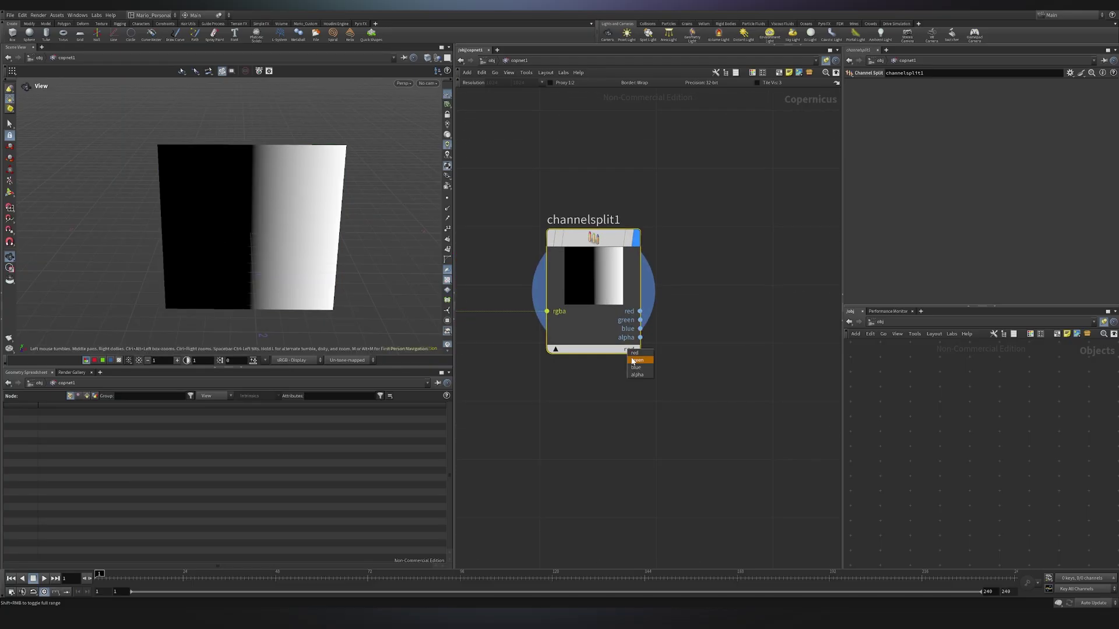
left_click(632, 360)
Add a Null node beyond the Channel Split and duplicate it directly below.
scroll(601, 367, "down", 3)
key("Tab")
type("null")
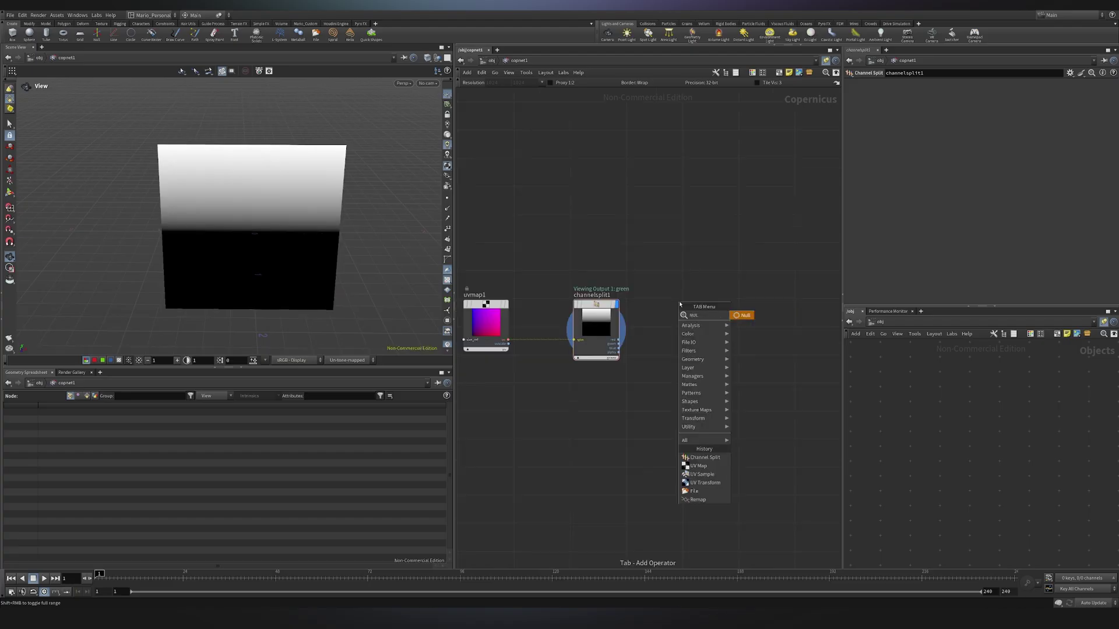
key("Return")
left_click(688, 302)
scroll(683, 299, "up", 1)
left_click_drag(688, 302, 689, 411)
Connect the Channel Split's red output to the upper Null and green to the lower Null, displaying the upper one.
left_click(660, 347)
left_click(600, 358)
left_click(598, 363)
left_click(657, 436)
left_click(723, 295)
Rename the upper Null node to U and the lower Null node to V.
double_click(671, 282)
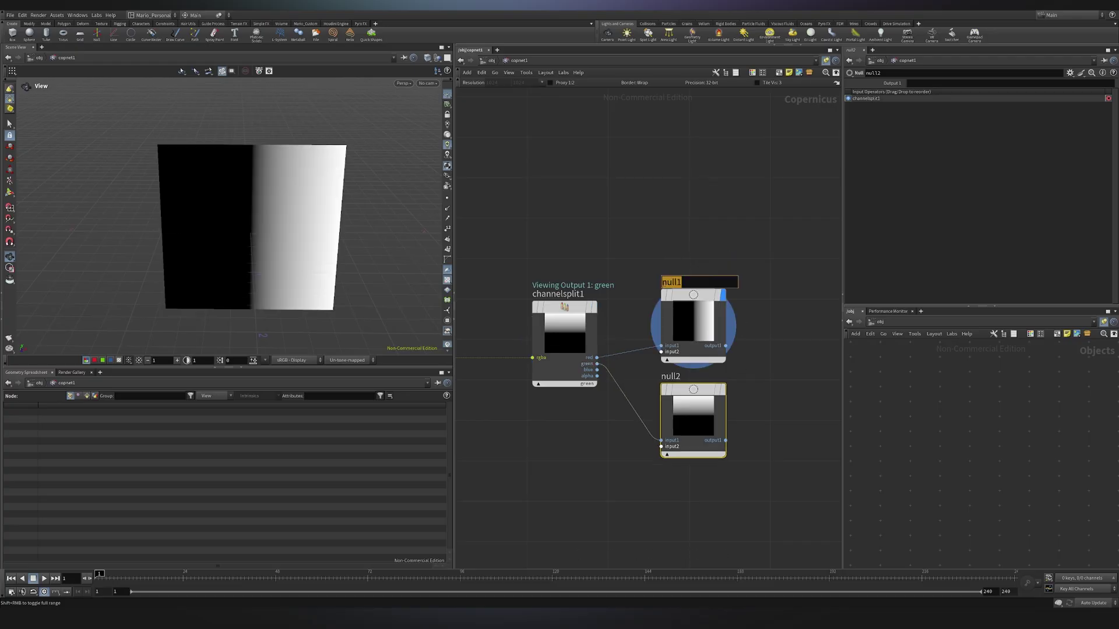
type("U")
key("Return")
double_click(671, 376)
type("V")
key("Return")
Move the UV Map node farther from the Channel Split to leave room between them.
left_click_drag(779, 510, 662, 300)
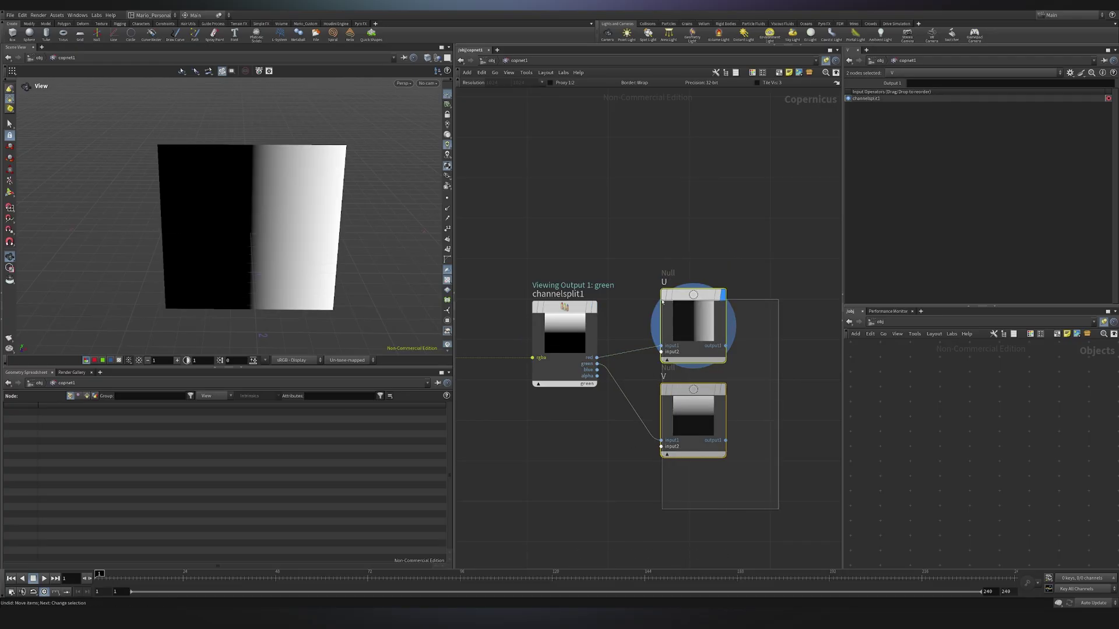
scroll(670, 326, "down", 3)
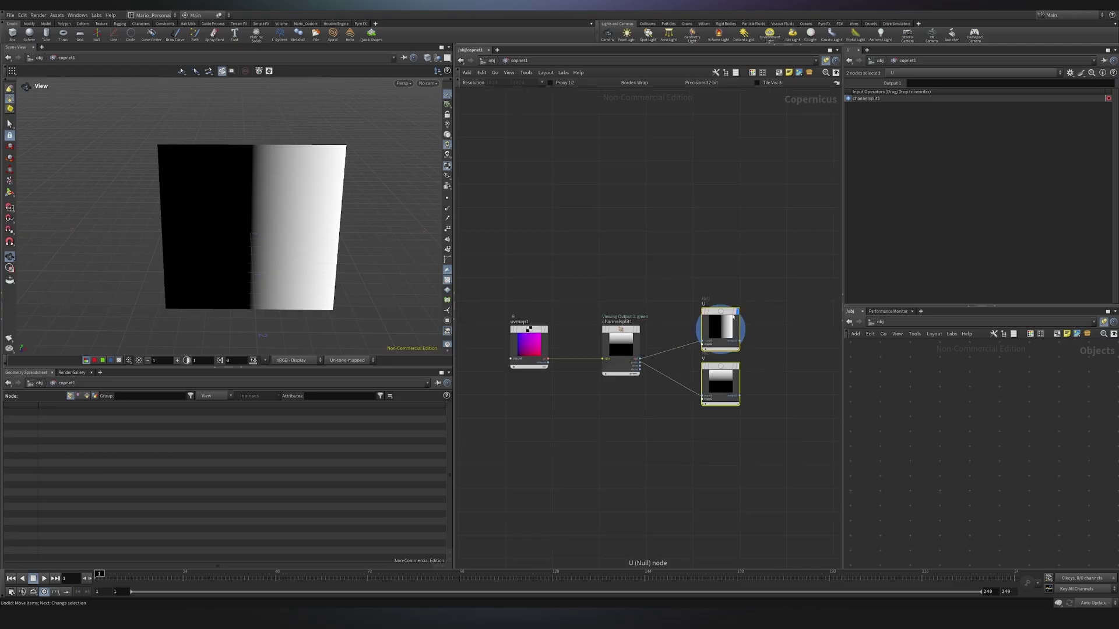
scroll(734, 317, "up", 3)
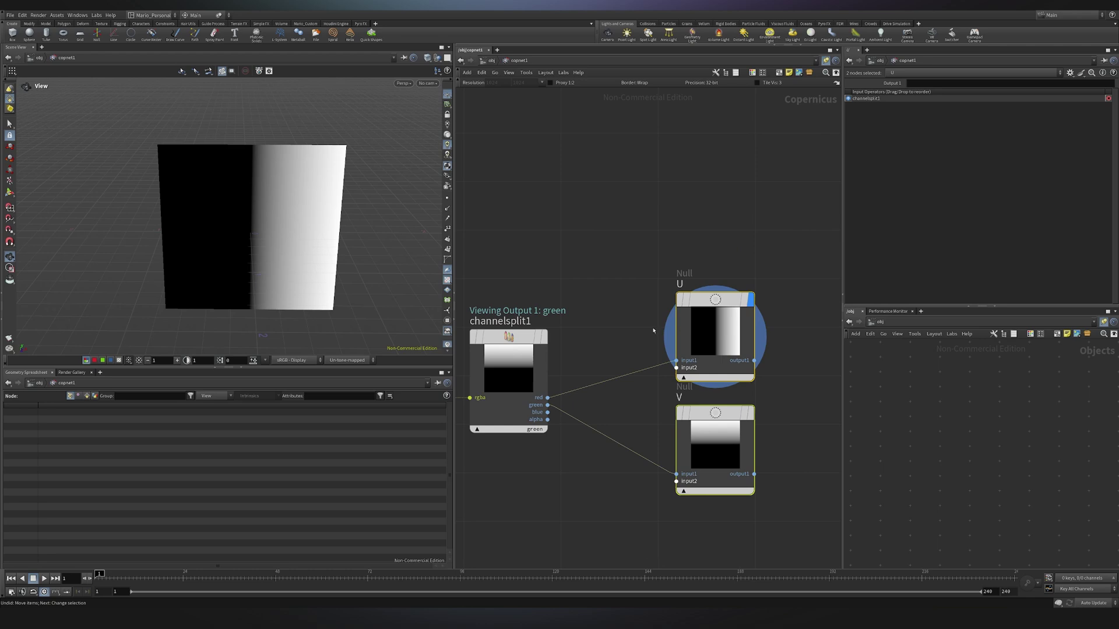
left_click_drag(213, 175, 197, 212)
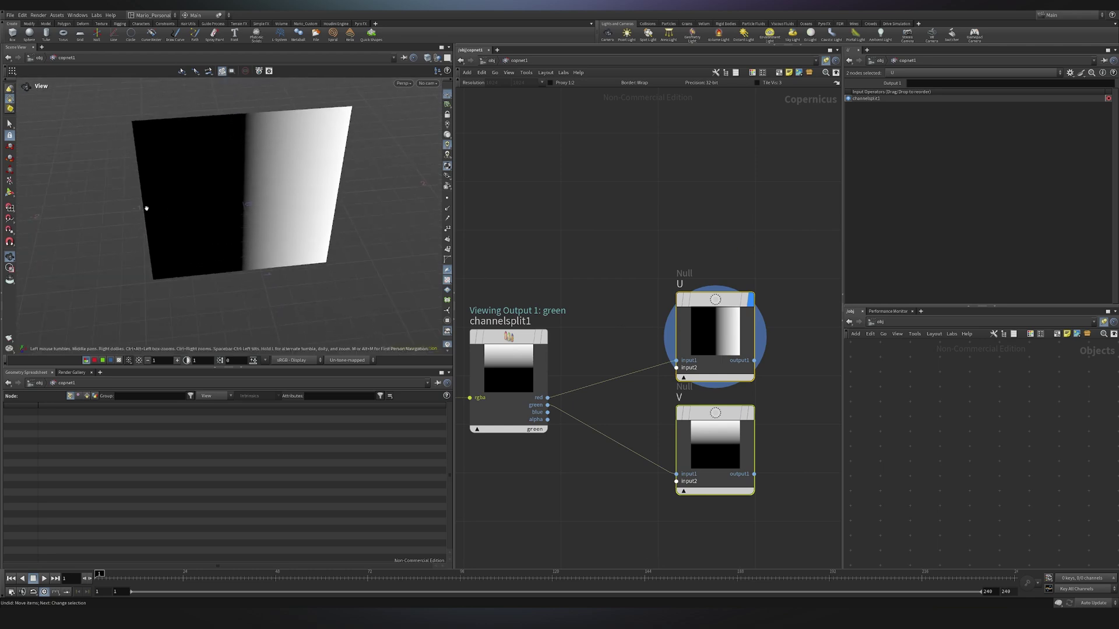
scroll(526, 282, "down", 5)
middle_click_drag(526, 282, 683, 267)
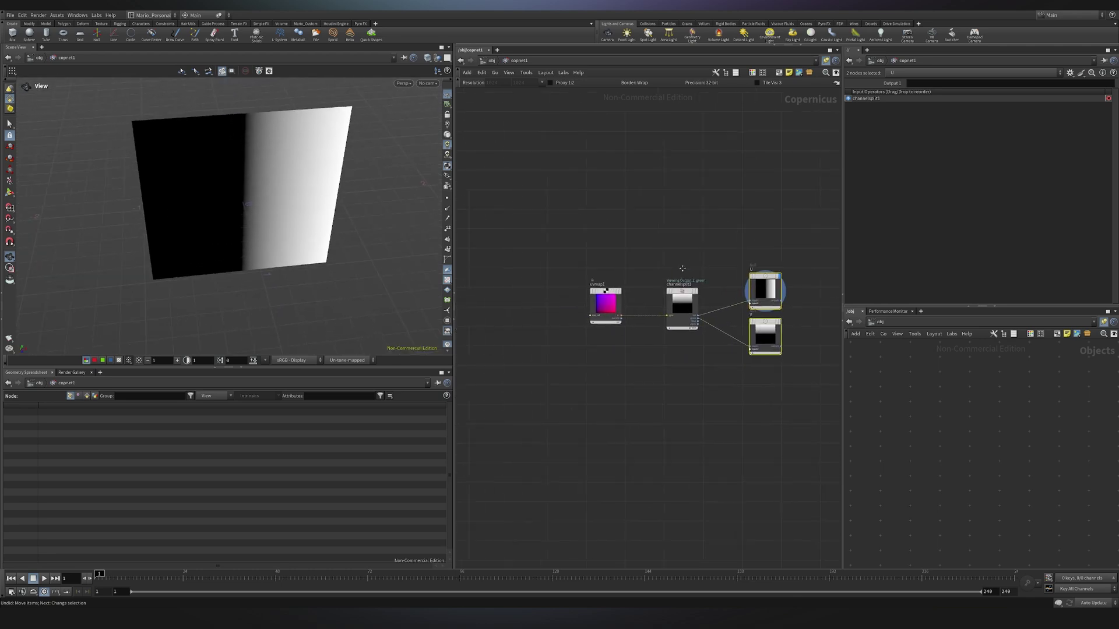
scroll(609, 291, "up", 2)
left_click_drag(616, 302, 566, 303)
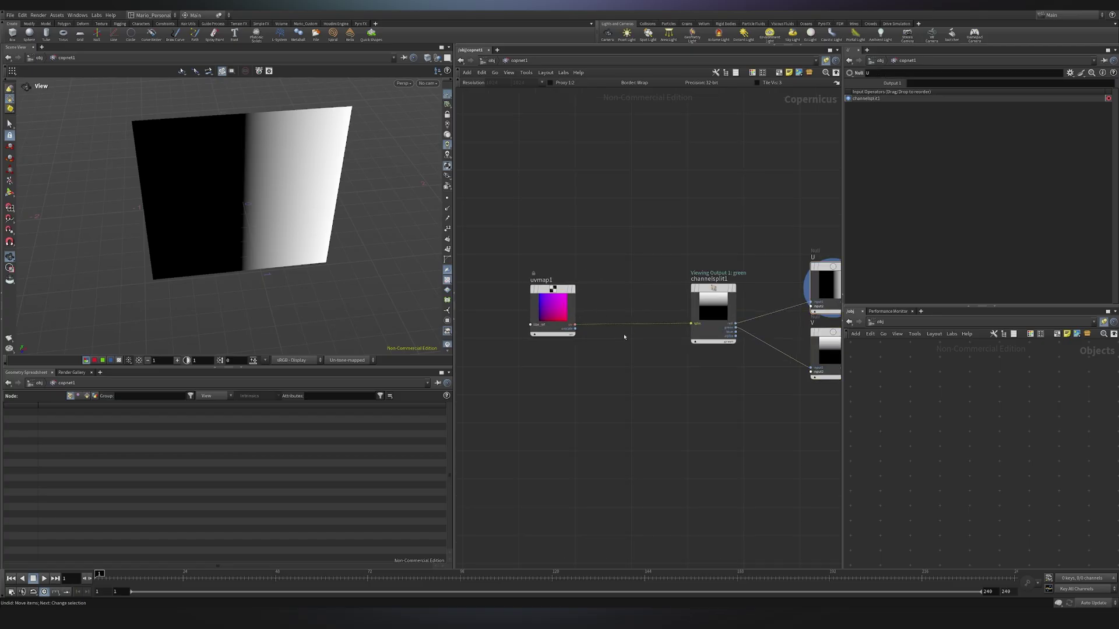
Insert a Remap node into the connection between the UV Map and Channel Split nodes.
key("Tab")
type("rem")
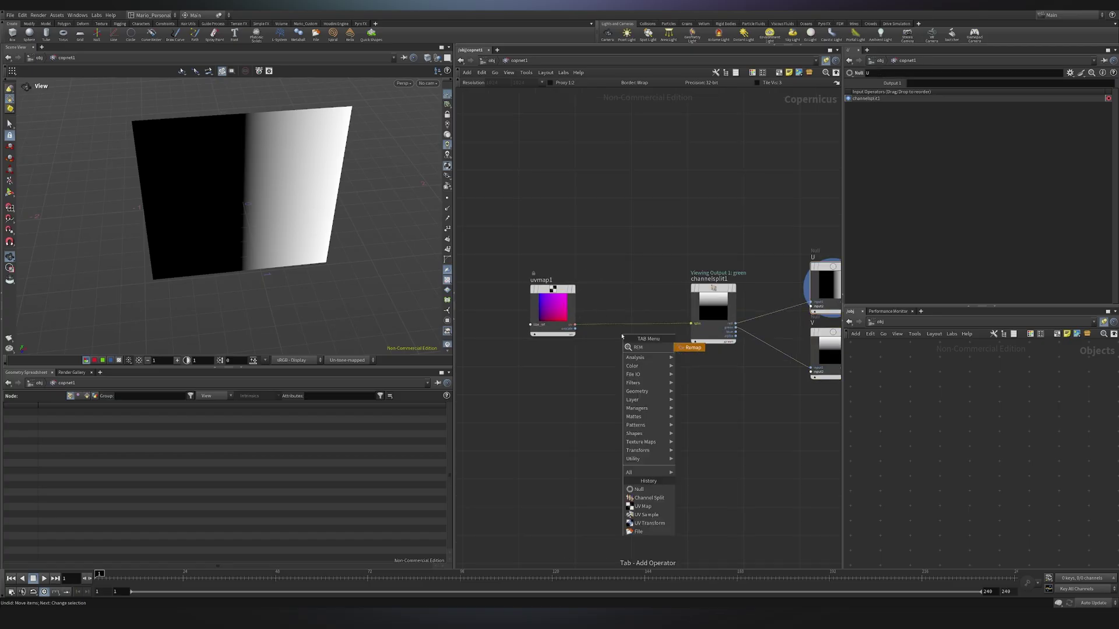
key("Return")
left_click(633, 321)
left_click_drag(631, 298, 630, 291)
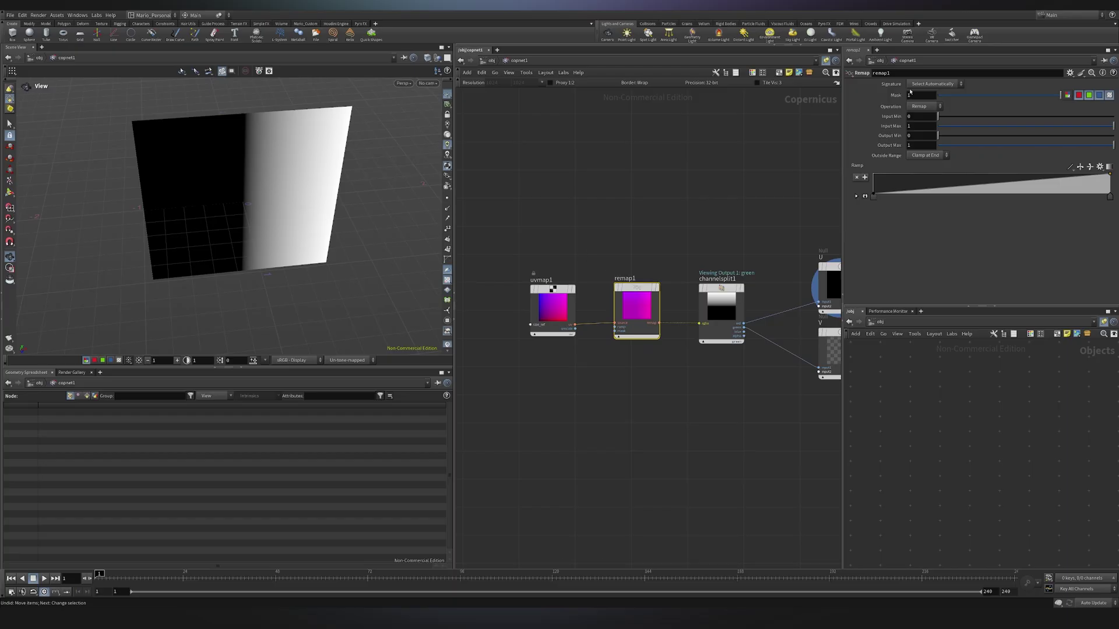
Set the Remap node's Input Min to -1.
key("Return")
scroll(753, 370, "down", 1)
middle_click_drag(753, 370, 698, 406)
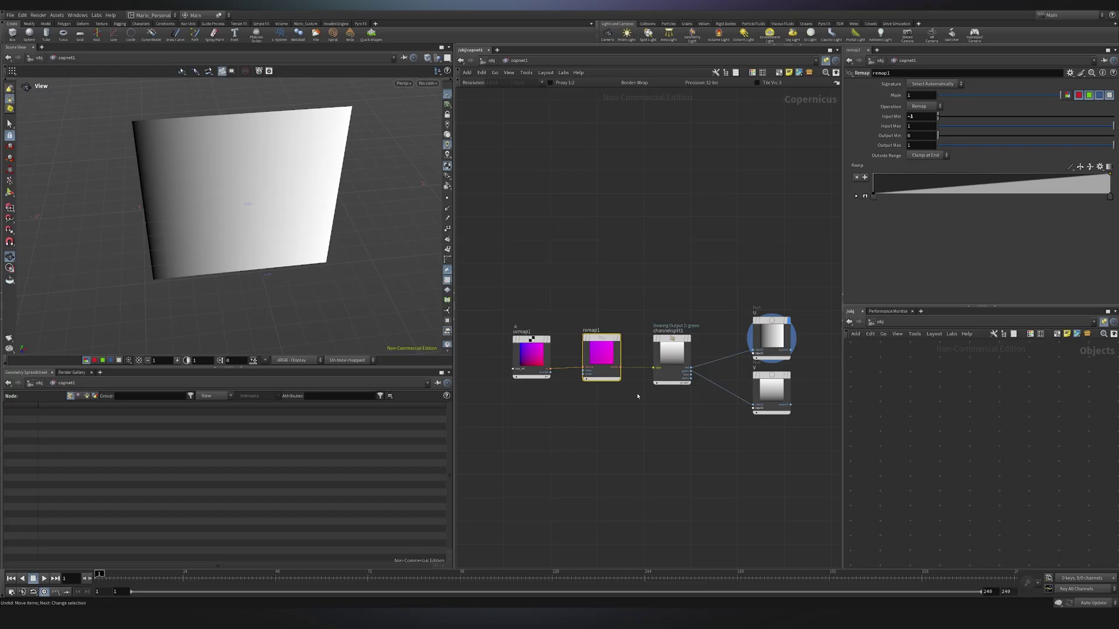
Add a File node in the empty space below the UV Map and Remap chain.
middle_click_drag(587, 449, 600, 329)
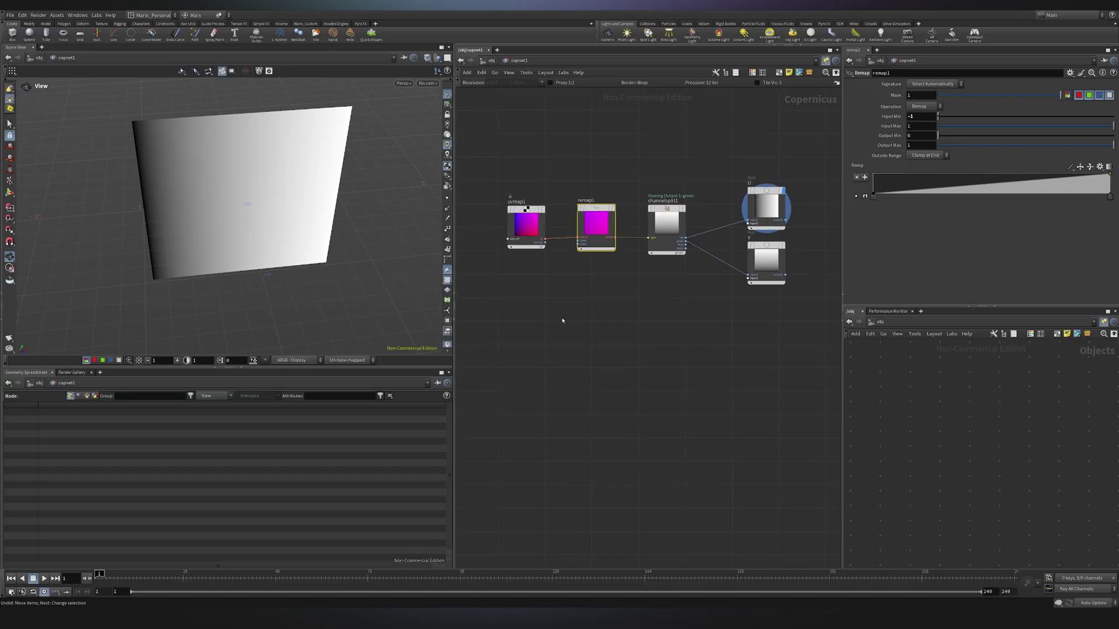
key("Tab")
type("blend")
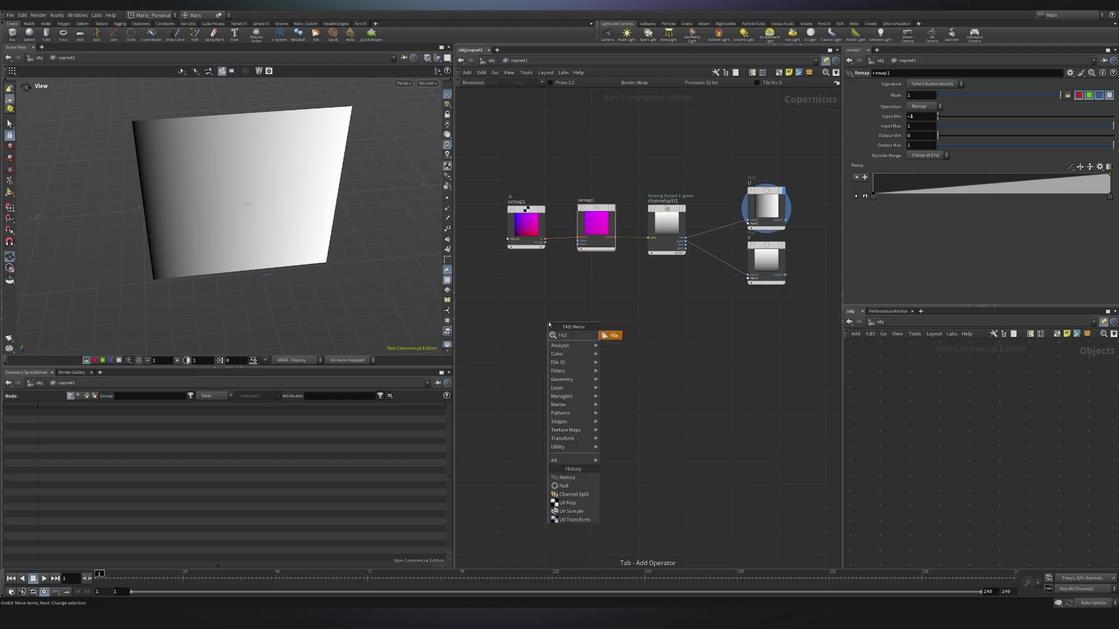
key("Return")
left_click(549, 324)
scroll(542, 329, "up", 5)
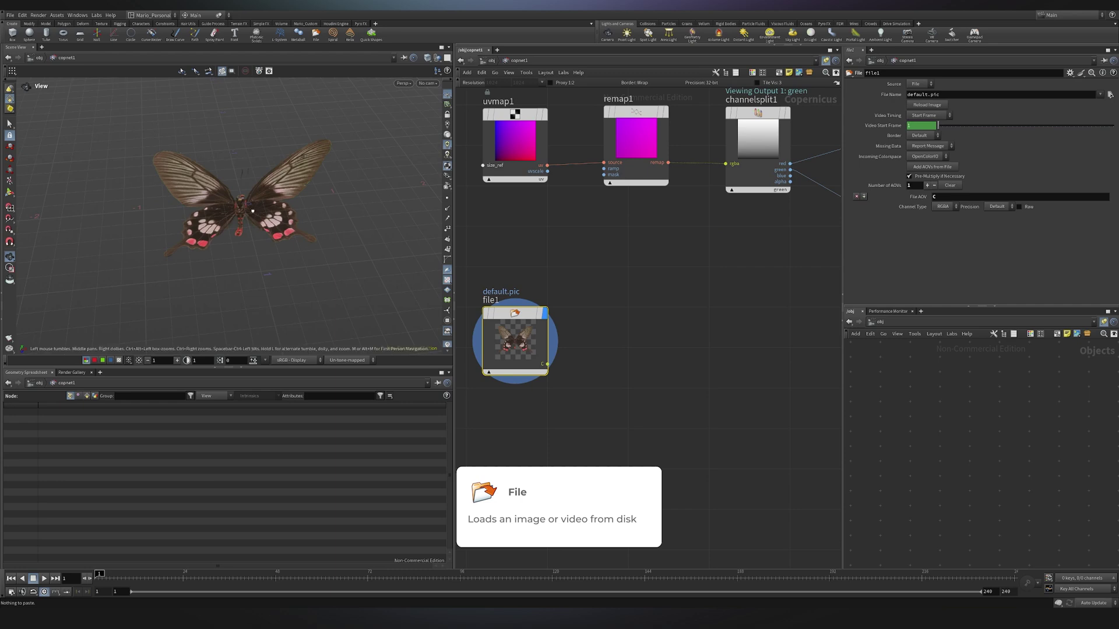
Set the File node's file name to $HFS/houdini/pic/uvgrid_grey.pic.
left_click_drag(245, 283, 260, 174)
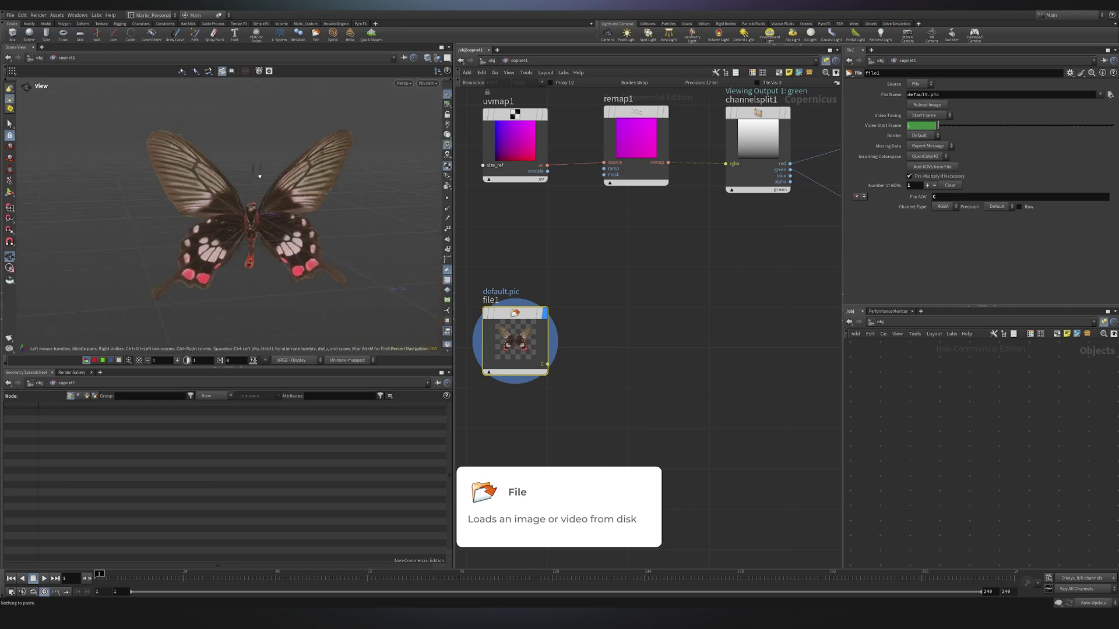
triple_click(944, 95)
type("$HFS/houdini/pic/uvgrid_grey.pic")
Add a second UV Map node directly below the File node.
middle_click_drag(531, 408, 554, 367)
key("Tab")
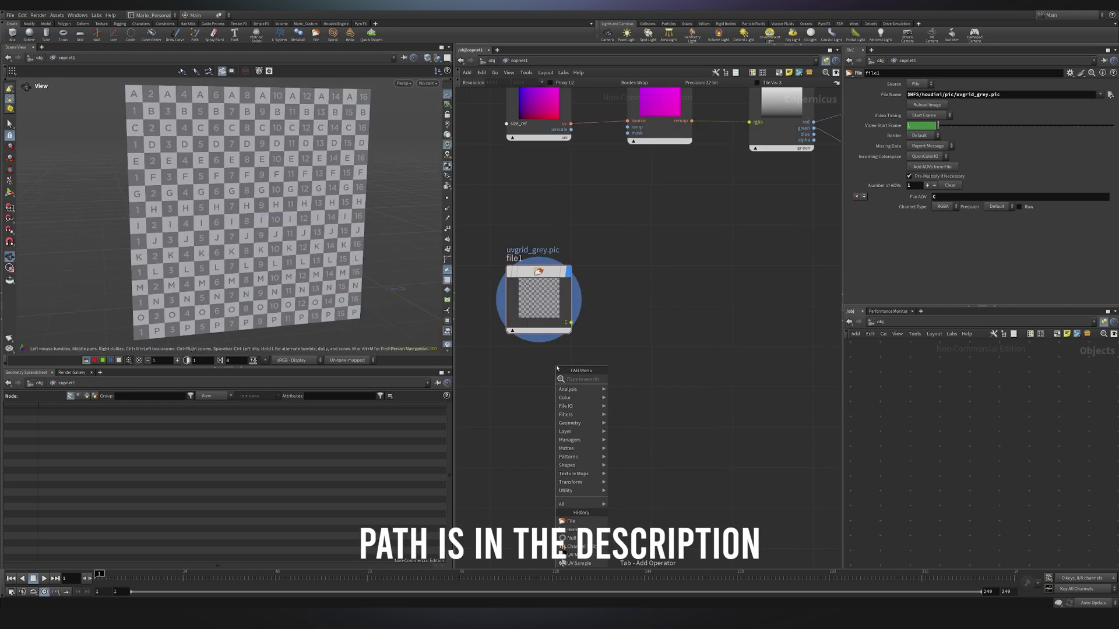
type("uvma")
key("Return")
left_click(538, 411)
Add a UV Transform node fed by the second UV Map's uv output.
key("Tab")
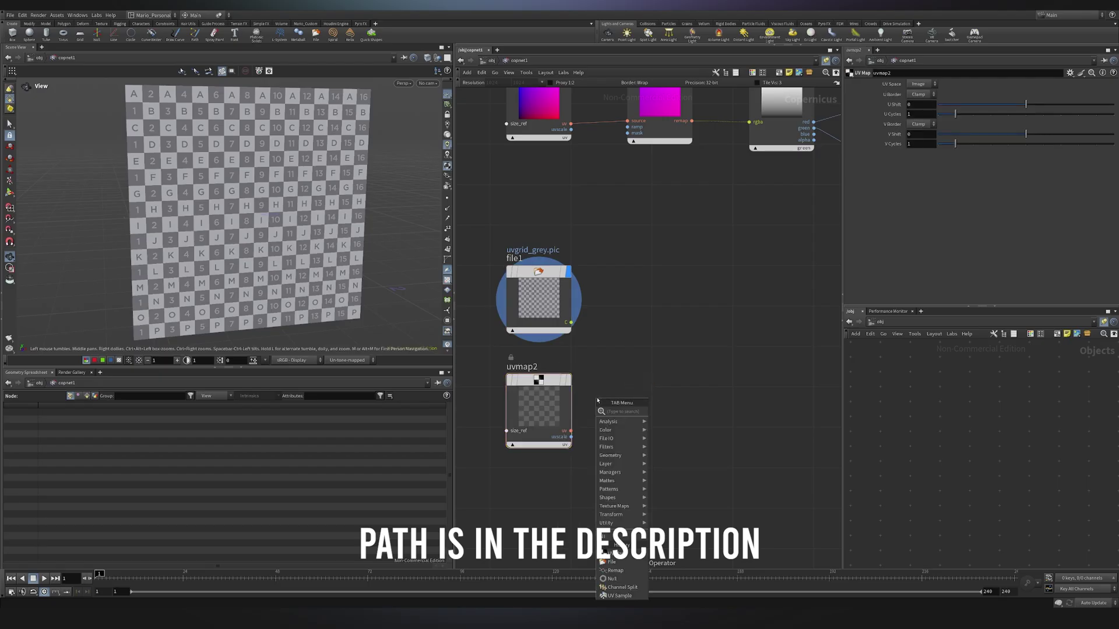
type("uvtrans")
key("Return")
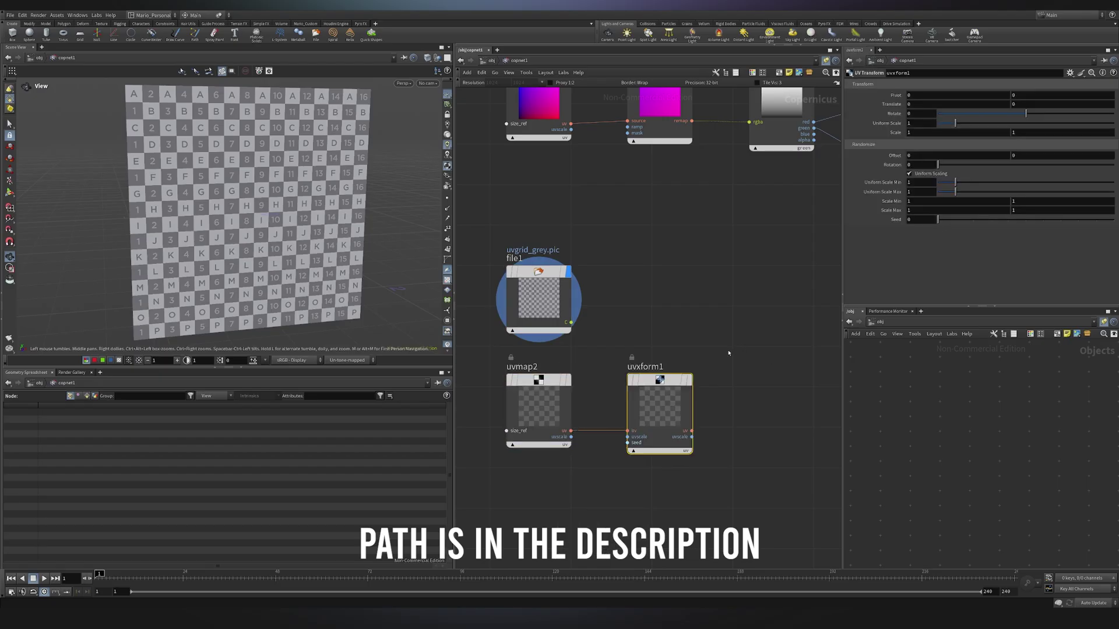
left_click(631, 429)
Add a UV Sample node beyond the UV Transform and display the UV Transform's result.
key("Tab")
type("uvsample")
key("Return")
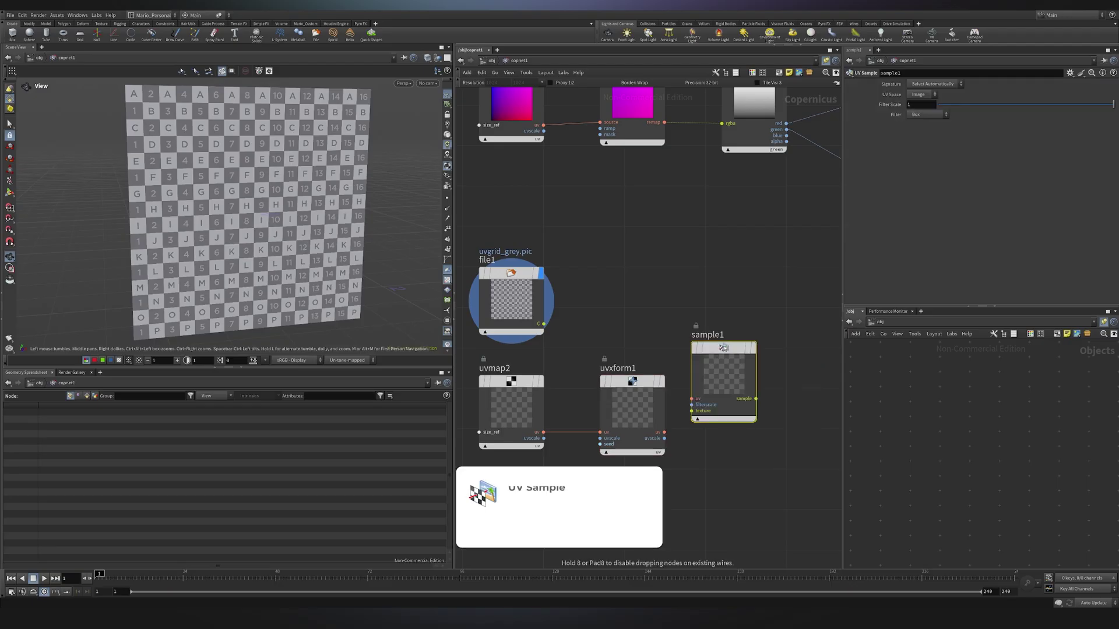
left_click(754, 348)
mouse_move(660, 384)
left_click(667, 350)
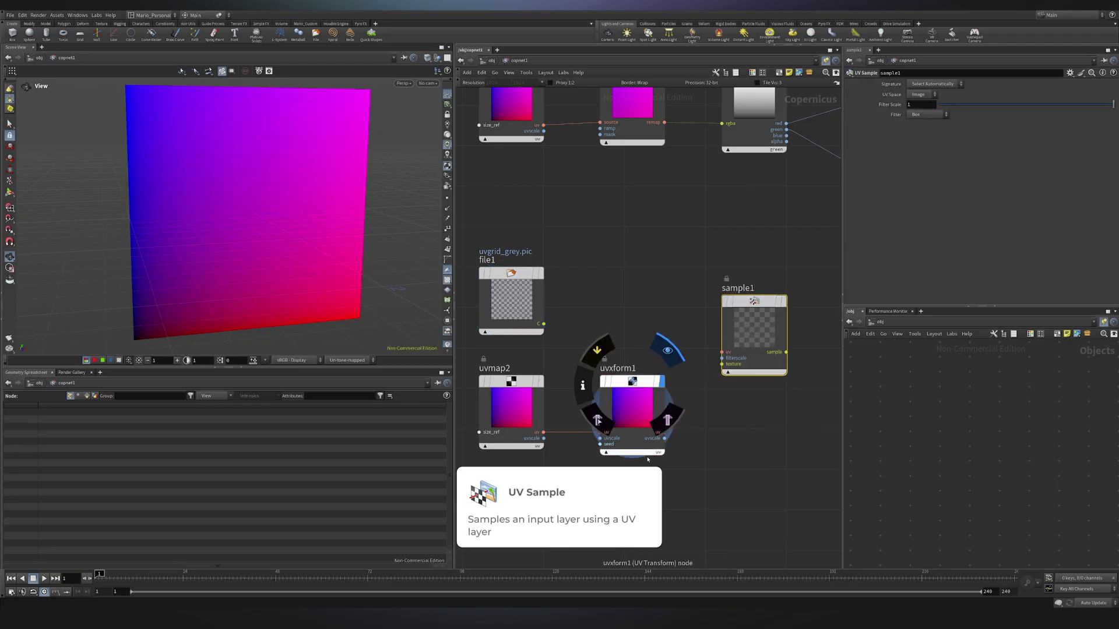
Connect the File node to the UV Sample's texture input and the UV Transform to its uv input, then display the UV Sample in line with the File.
left_click(543, 323)
left_click(722, 364)
left_click(665, 431)
left_click(721, 352)
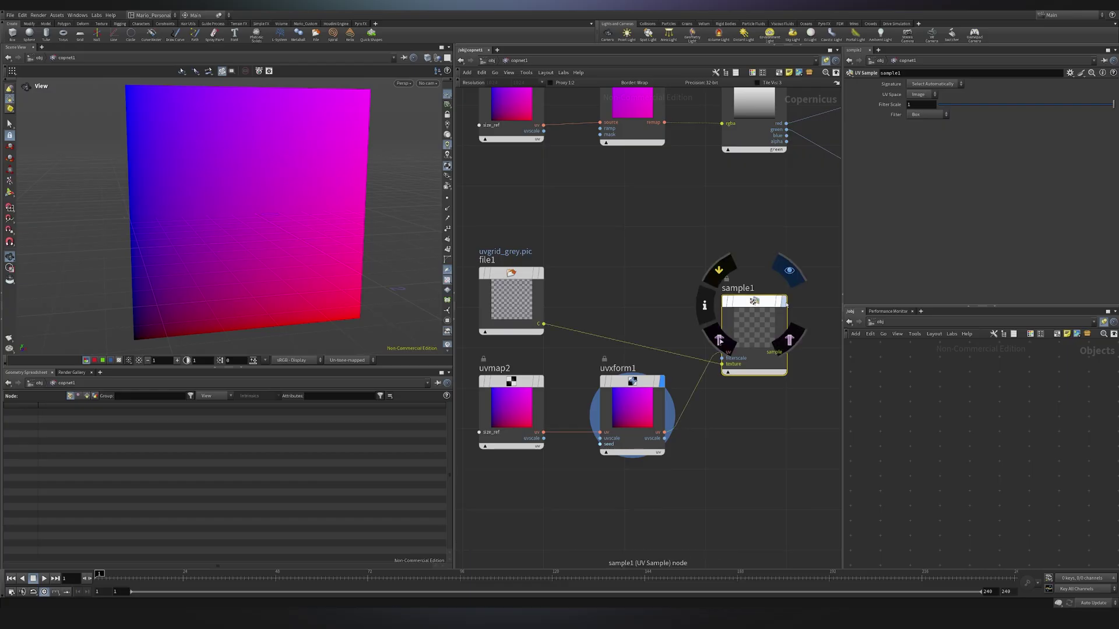
left_click(789, 270)
left_click_drag(763, 315, 764, 287)
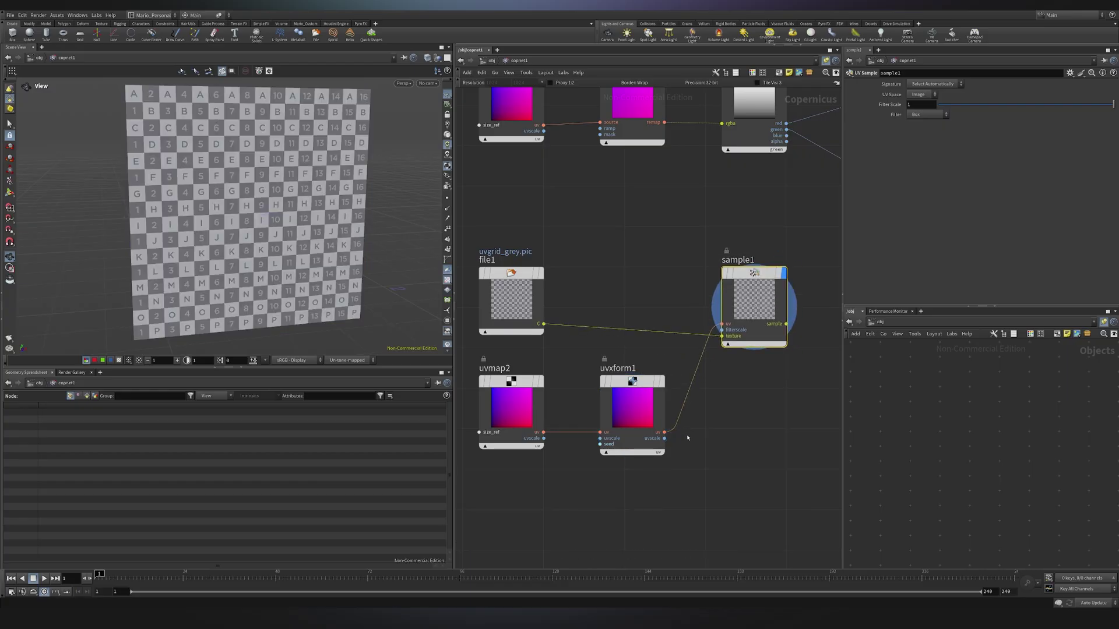
Try a larger Uniform Scale on the UV Transform, undo it, and set its Randomize Rotation to 94.3.
key("h")
left_click(676, 423)
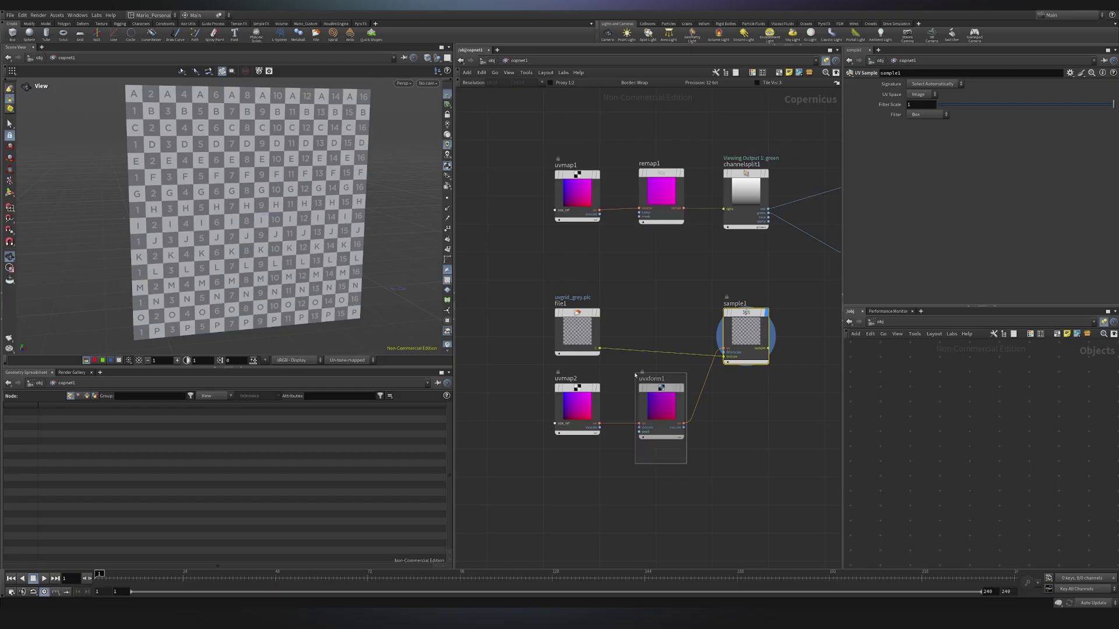
left_click_drag(956, 123, 975, 124)
key("ctrl+z")
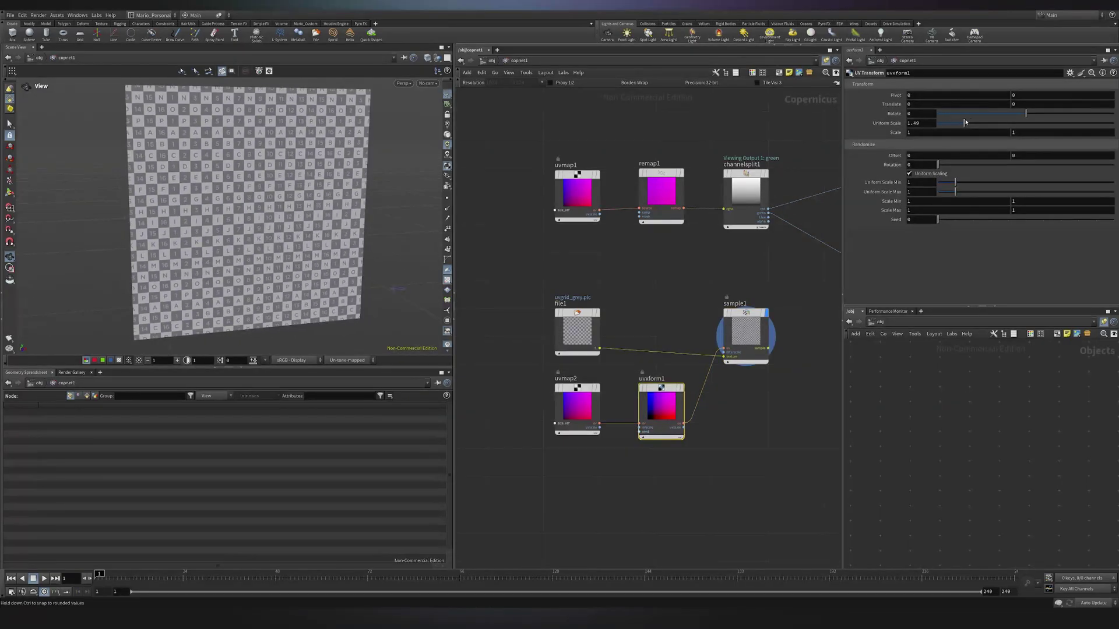
left_click_drag(942, 167, 1030, 172)
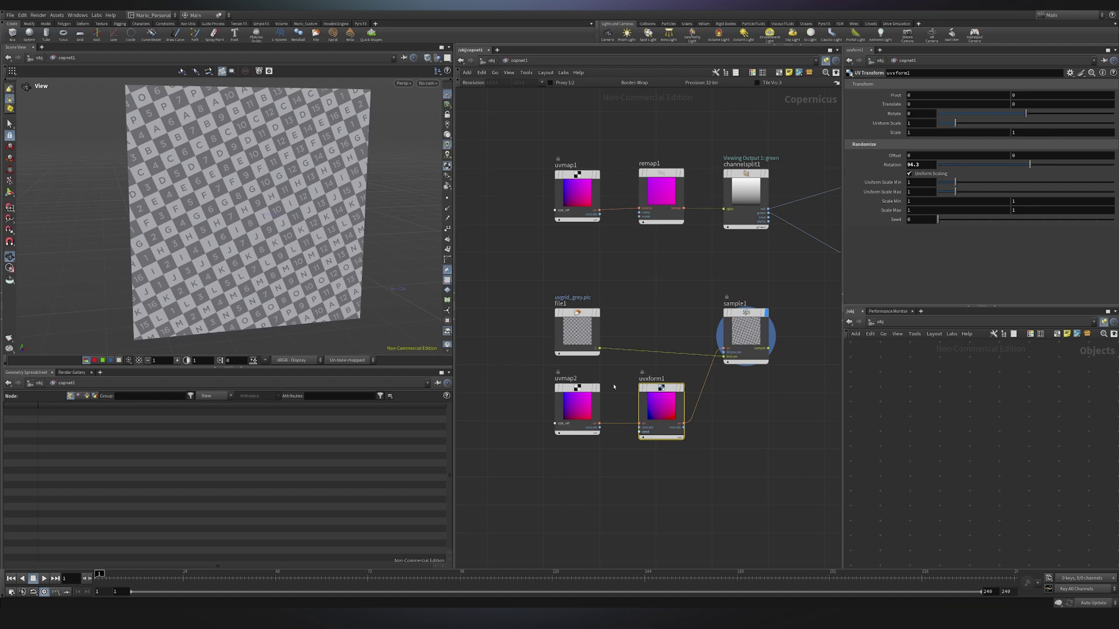
scroll(722, 469, "down", 1)
middle_click_drag(722, 469, 674, 390)
middle_click_drag(659, 437, 659, 399)
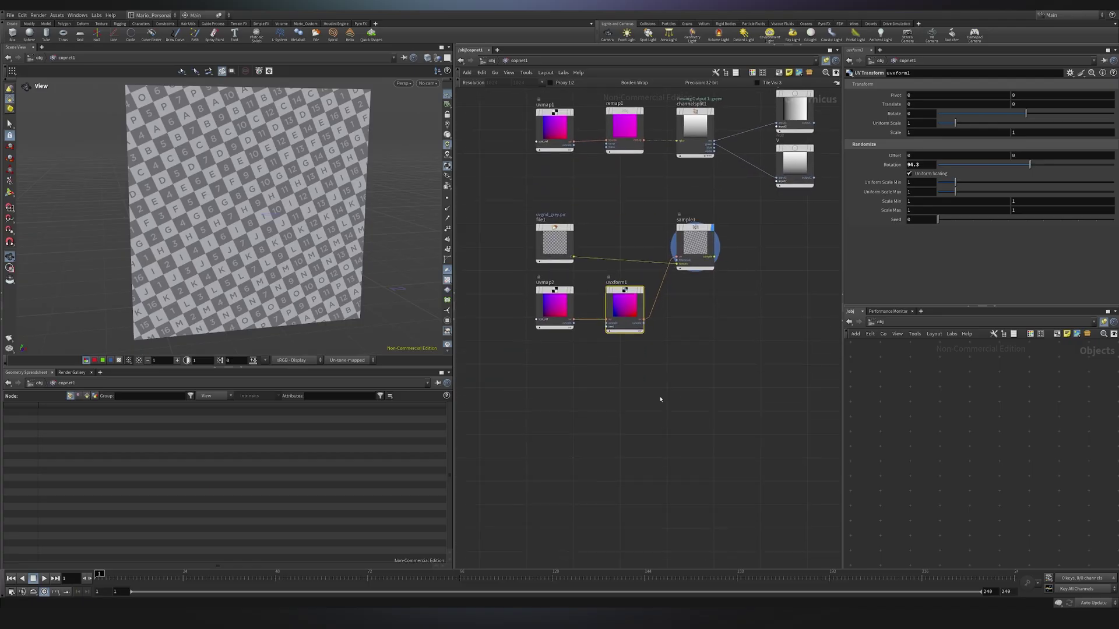
scroll(659, 402, "down", 1)
left_click(623, 424)
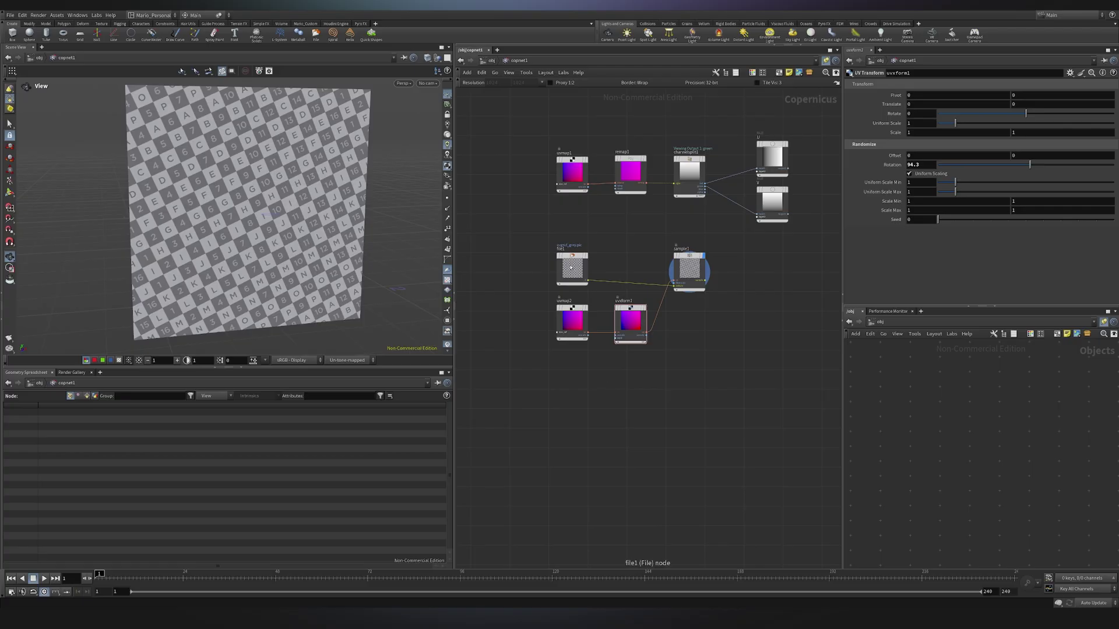
Duplicate the grey UV grid File node below the UV Map and load D:/Desktop/Download/Copernicus.jpg into the copy.
left_click_drag(570, 267, 569, 407, "alt")
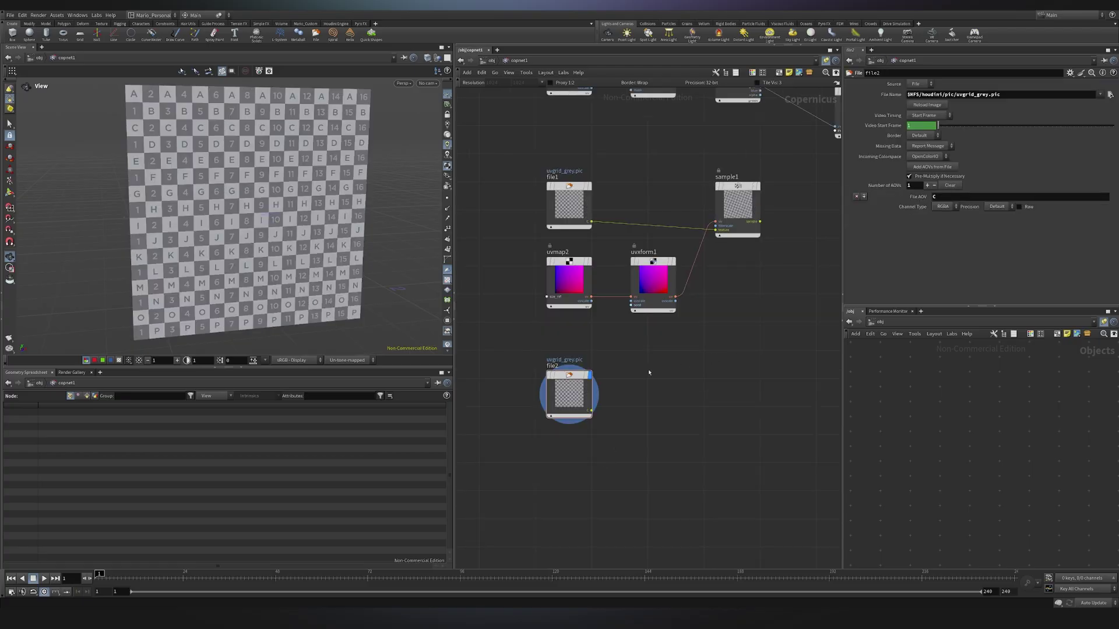
left_click_drag(1005, 94, 832, 93)
type("D:/Desktop/Download/Copernicus.jpg")
key("Return")
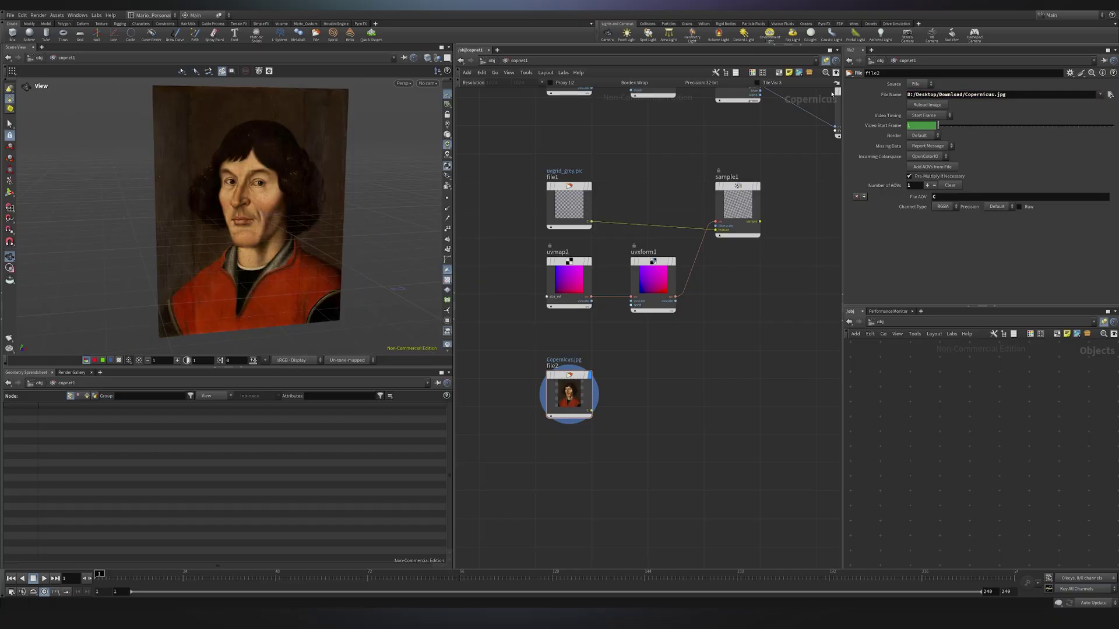
scroll(338, 173, "up", 10)
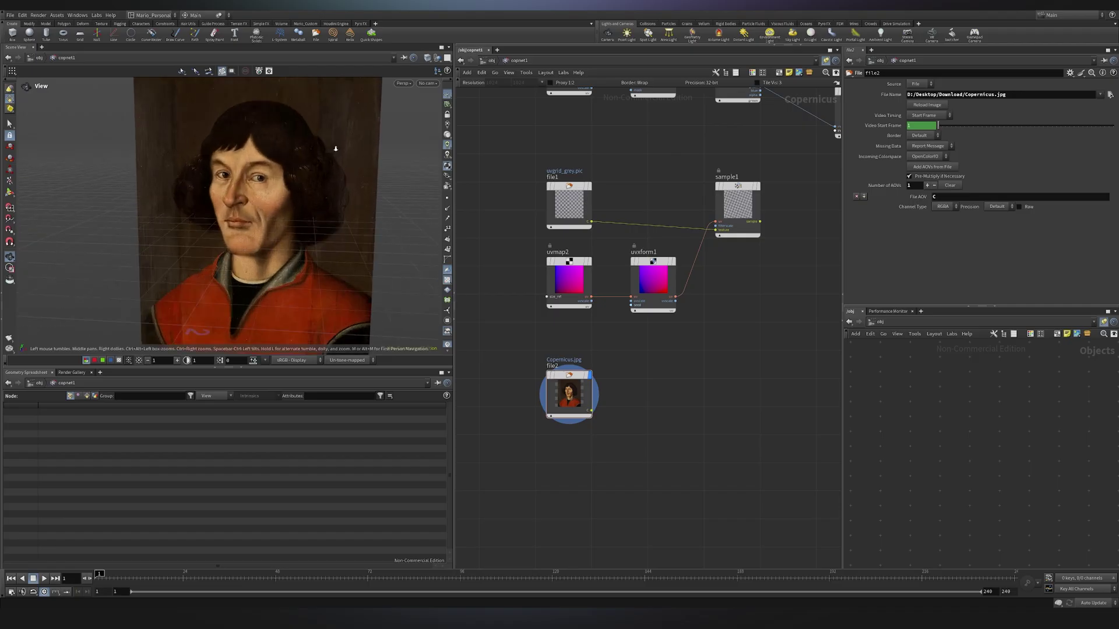
scroll(338, 173, "down", 10)
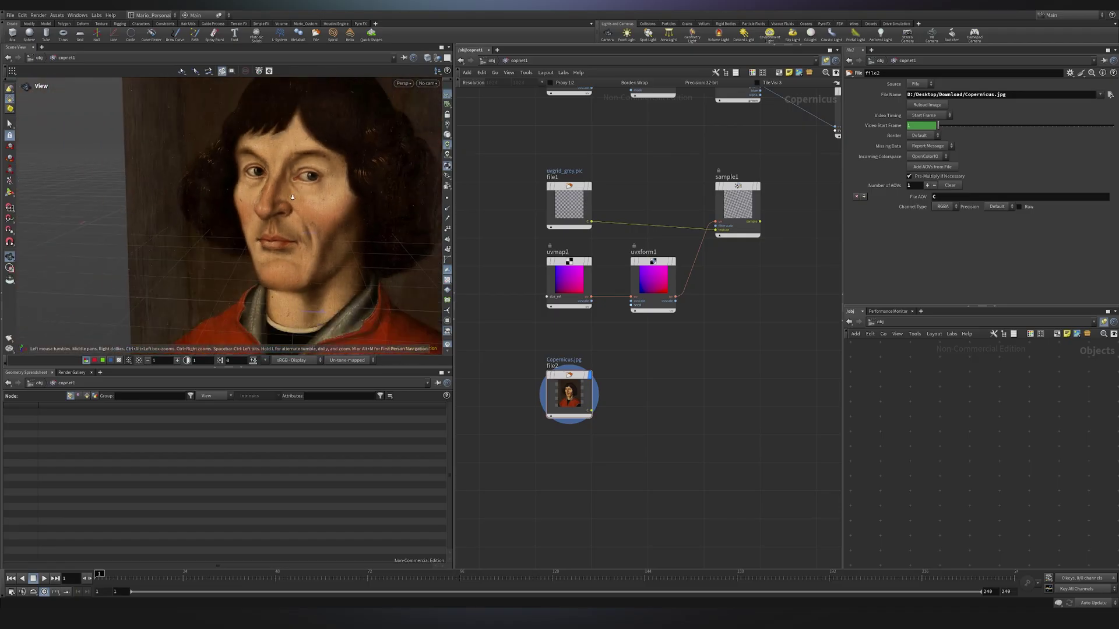
right_click_drag(324, 210, 162, 247)
scroll(163, 247, "down", 1)
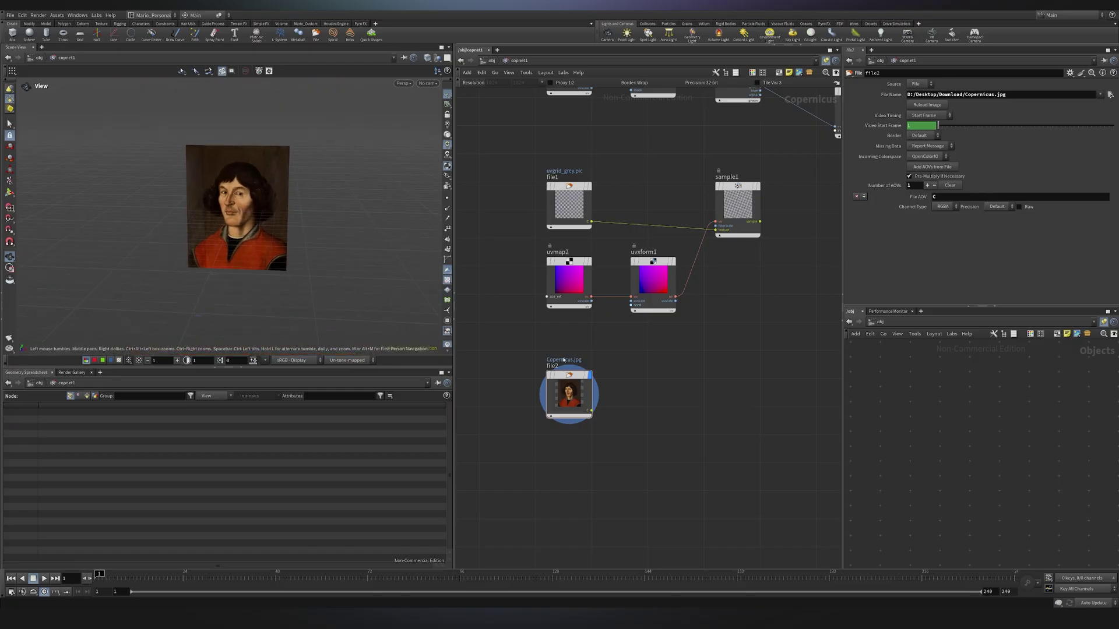
scroll(560, 402, "up", 4)
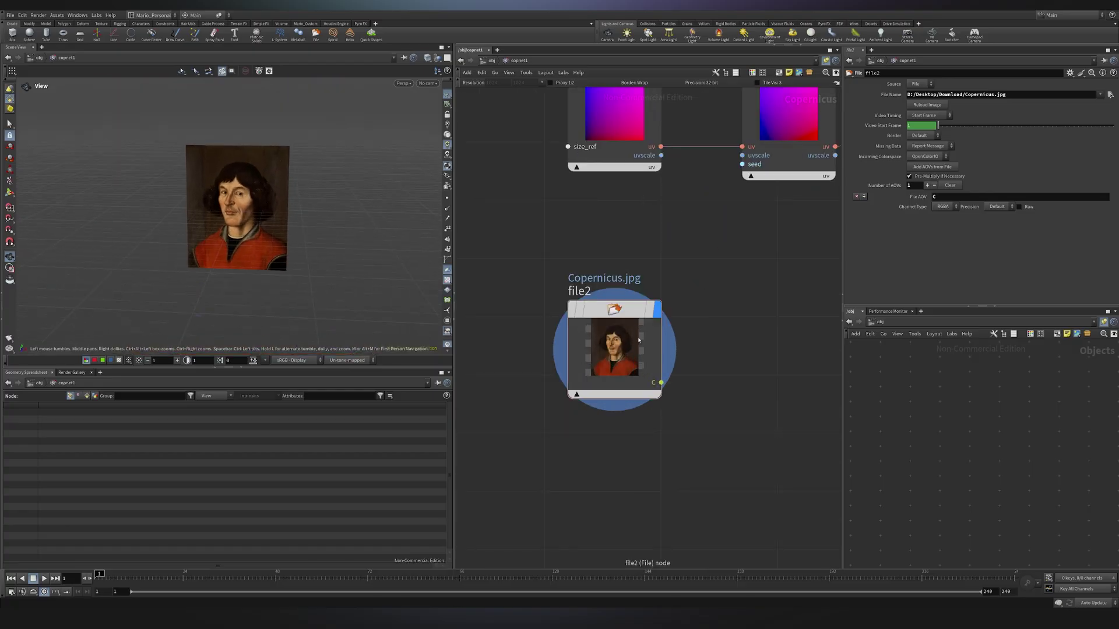
Add a Crop node, connect the portrait File node to its source input, and display the Crop's result.
scroll(638, 340, "down", 4)
key("Tab")
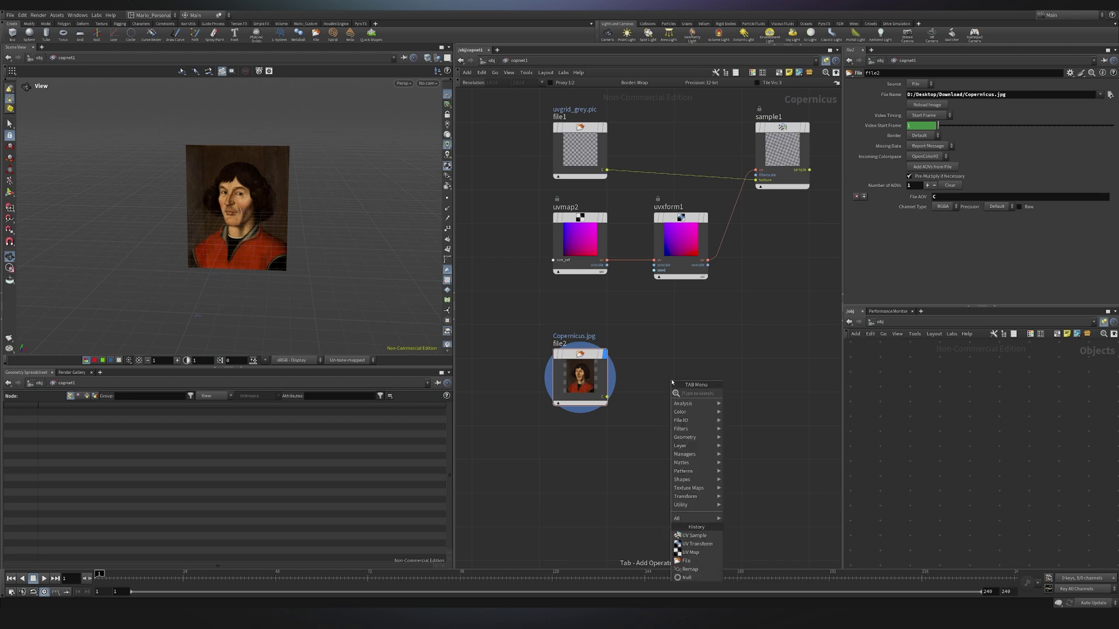
type("crop")
key("Return")
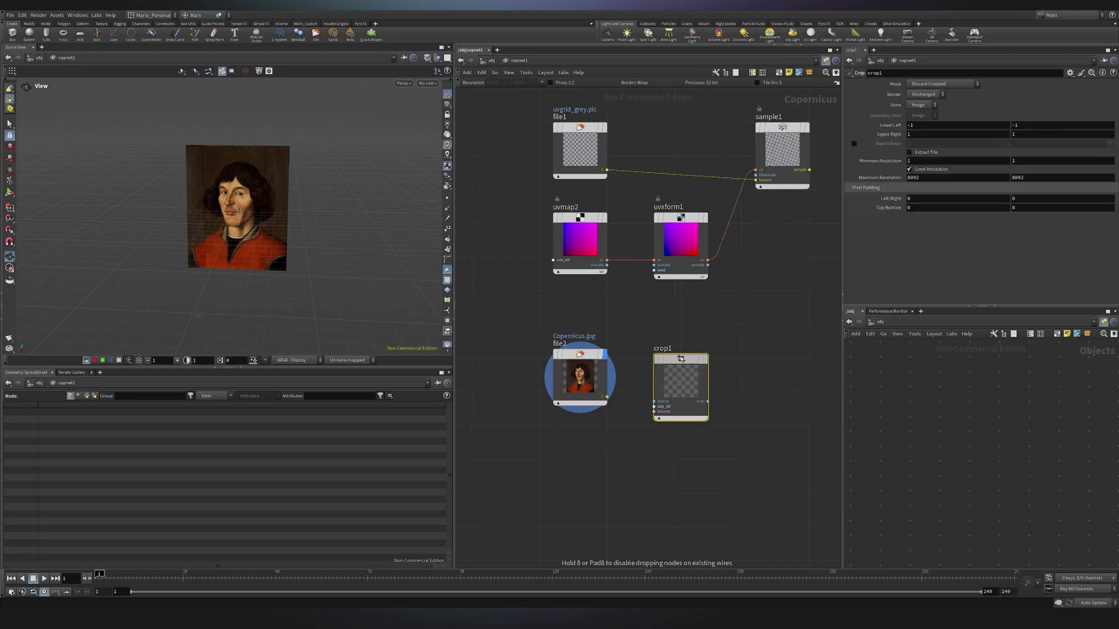
left_click(676, 379)
scroll(589, 395, "up", 3)
left_click(601, 405)
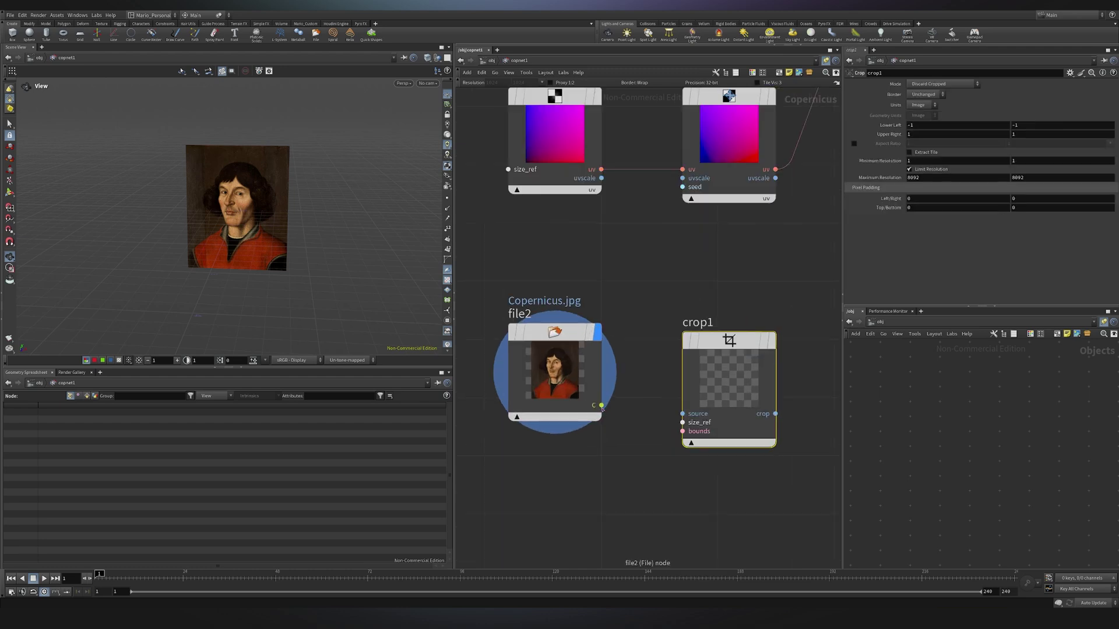
left_click(682, 414)
left_click(771, 340)
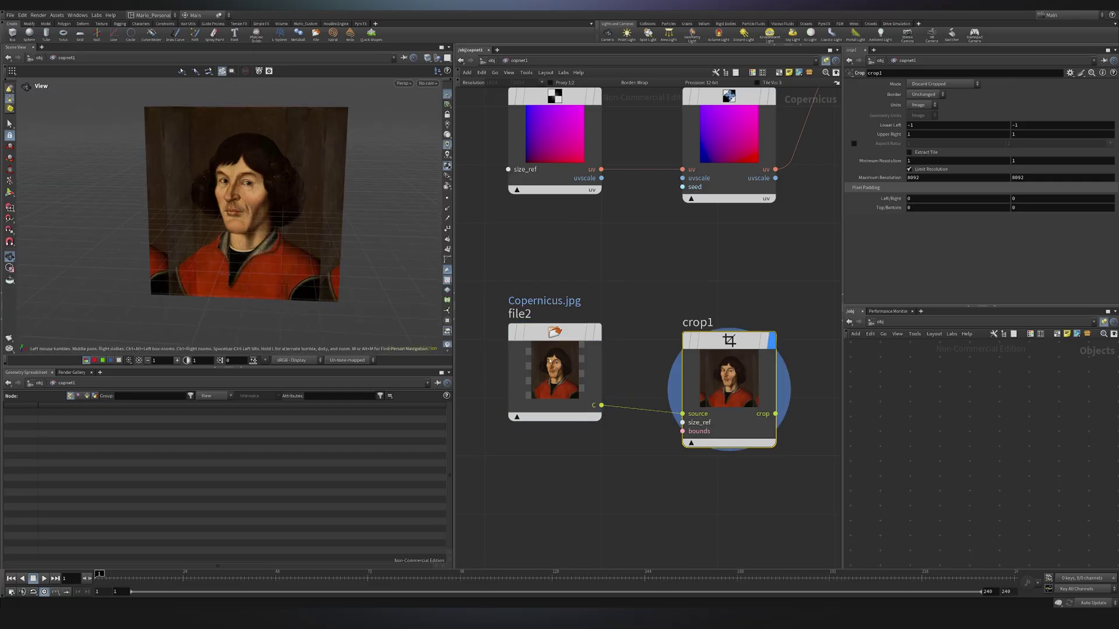
Add a Transform 2D node after the Crop, feed the cropped image into its source input, and display it.
scroll(550, 361, "down", 3)
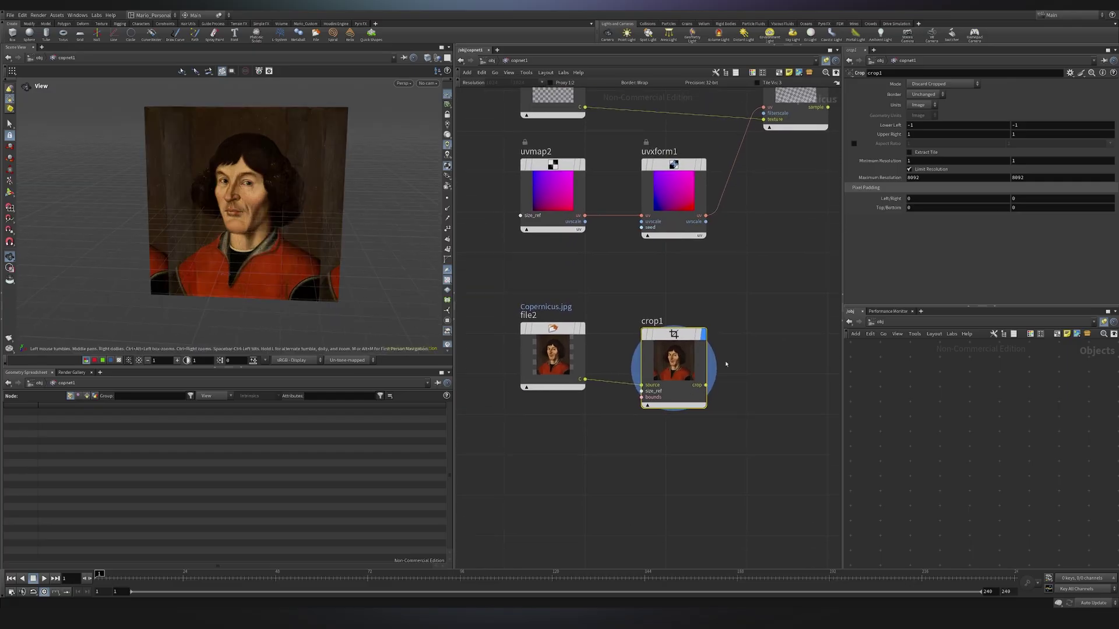
middle_click_drag(725, 363, 617, 377)
left_click_drag(557, 373, 573, 369)
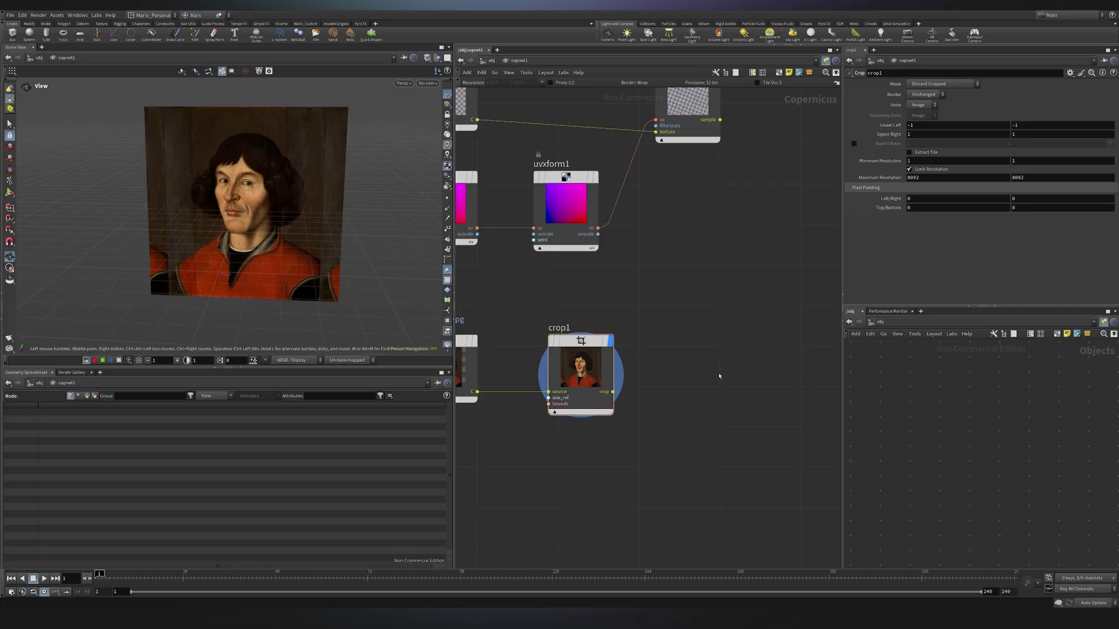
key("Tab")
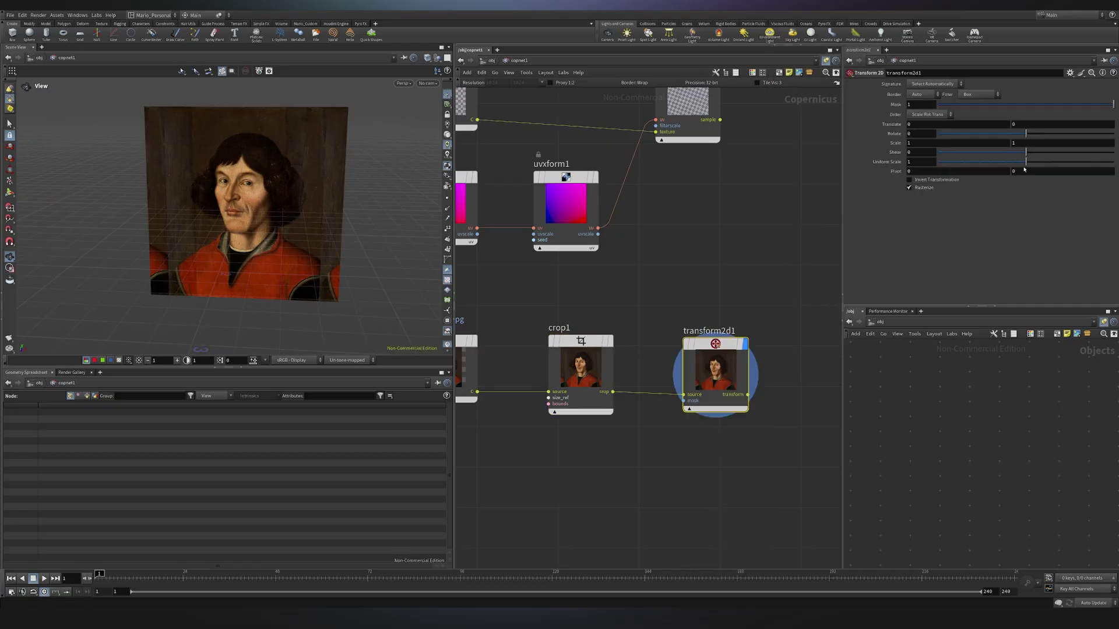
Set the Transform 2D's Uniform Scale to 1.25 and its vertical Translate to -0.1.
left_click_drag(1025, 162, 1042, 162)
left_click_drag(933, 162, 913, 170)
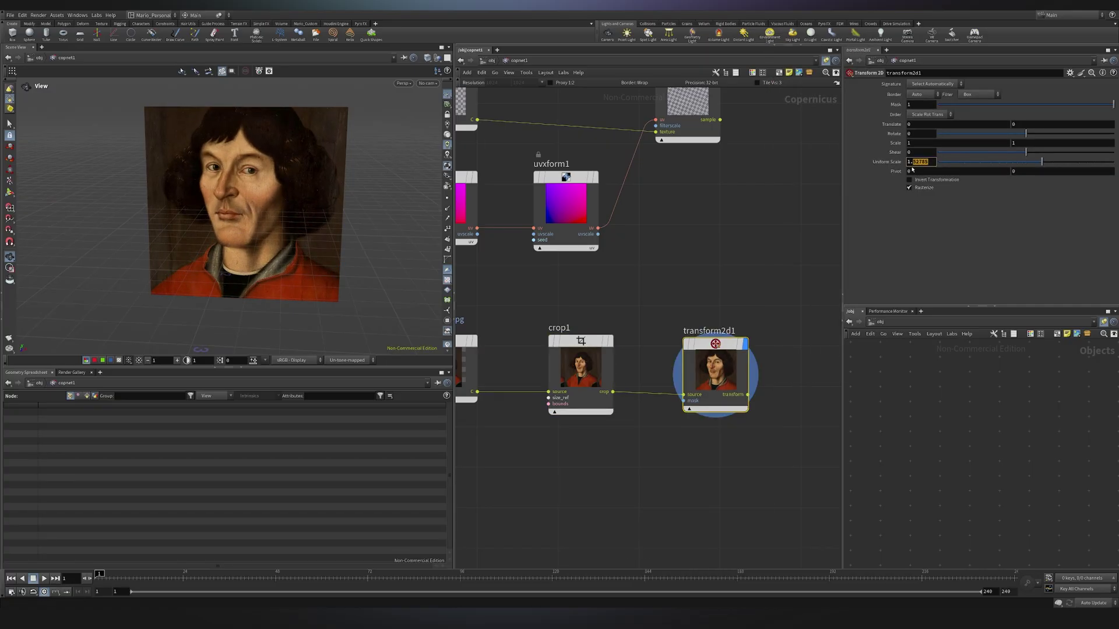
type("1.25")
key("Return")
middle_click_drag(1019, 124, 994, 117)
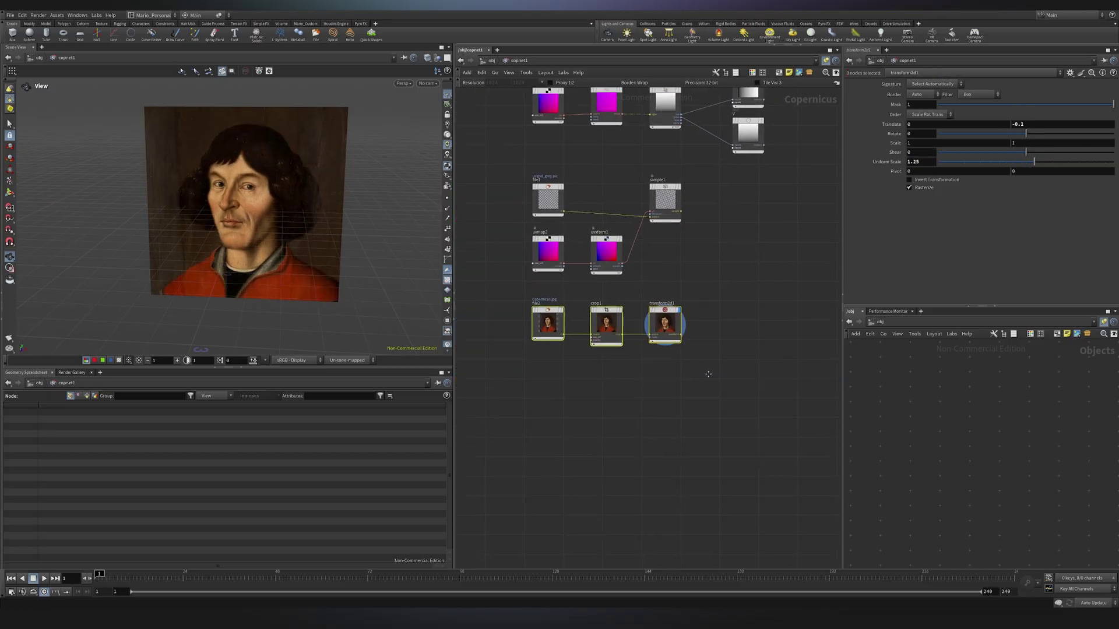
Add a Distort node beyond the Transform 2D, connect the transformed image to its source input, and display it.
middle_click_drag(708, 374, 708, 384)
middle_click_drag(737, 345, 701, 345)
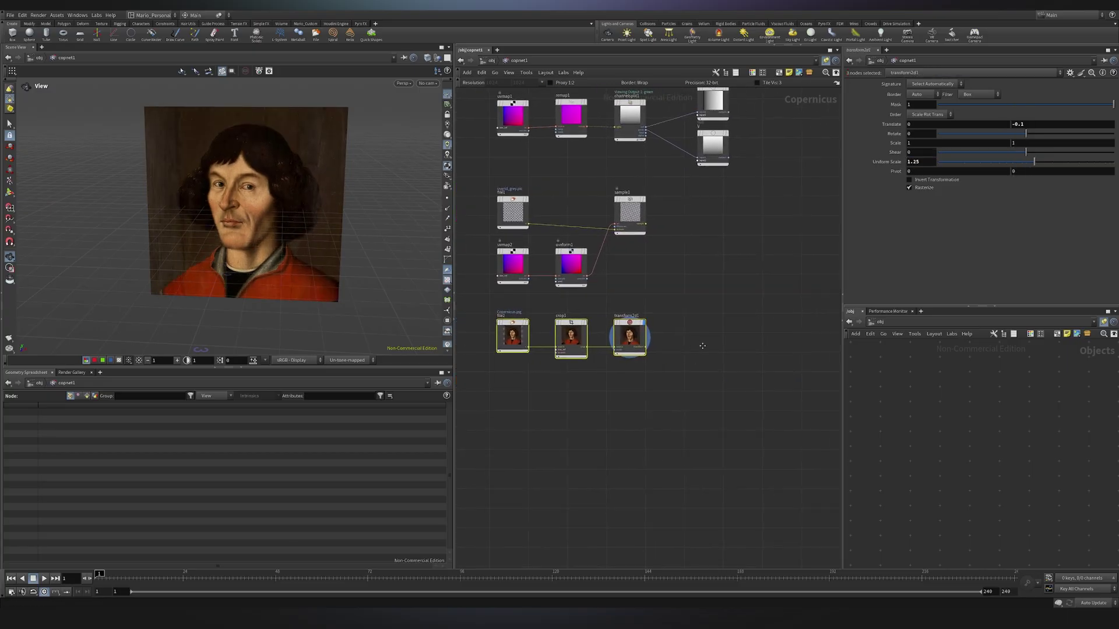
left_click(631, 337)
key("Tab")
key("Escape")
key("Tab")
type("d")
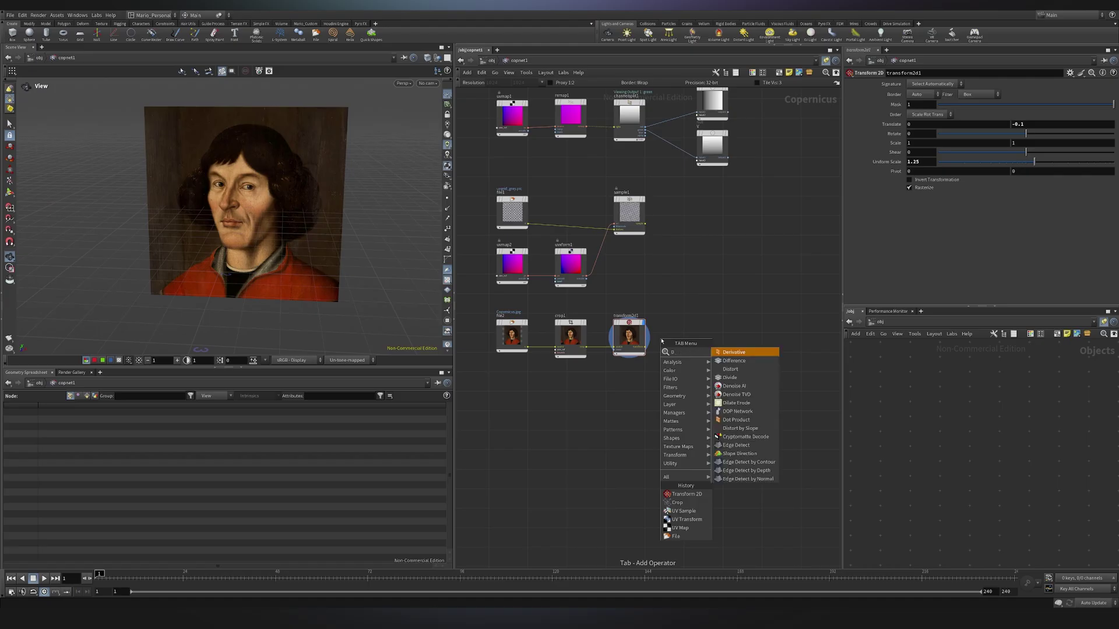
scroll(647, 341, "up", 4)
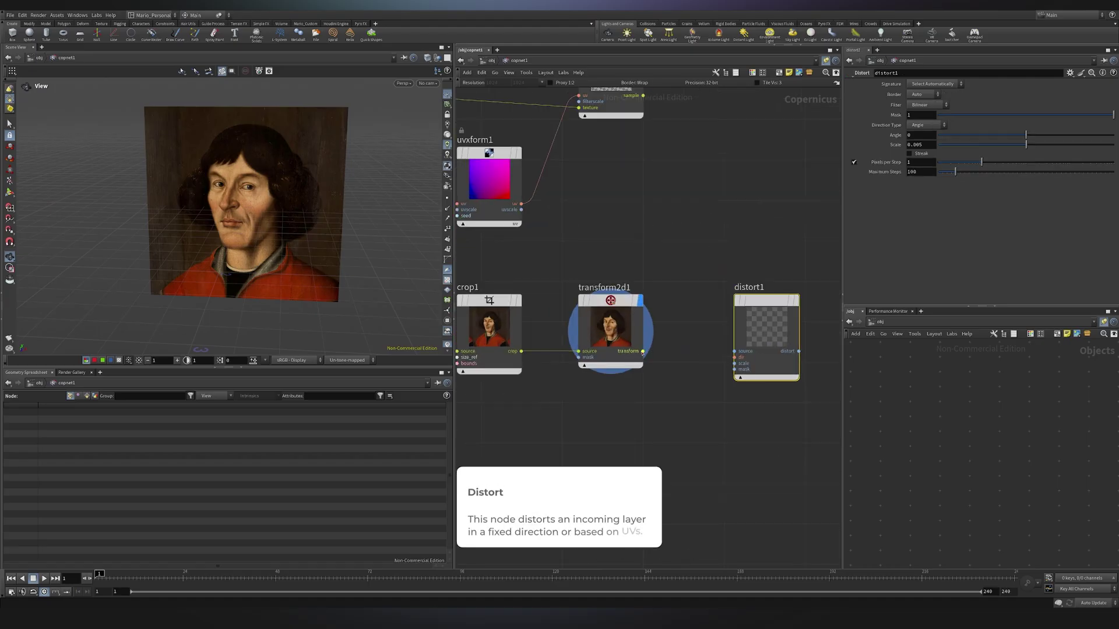
left_click(643, 351)
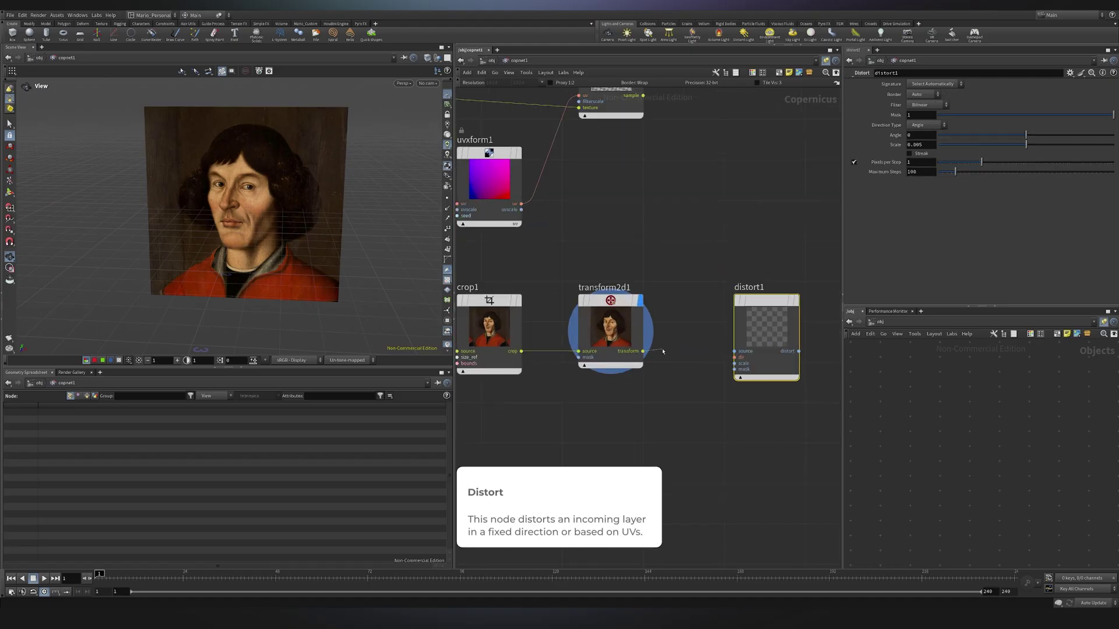
left_click(745, 352)
Set the Distort's Scale to 0.748 and Angle to -92.2, try a Scale of 0.804, and undo that last change.
left_click_drag(1026, 144, 1091, 145)
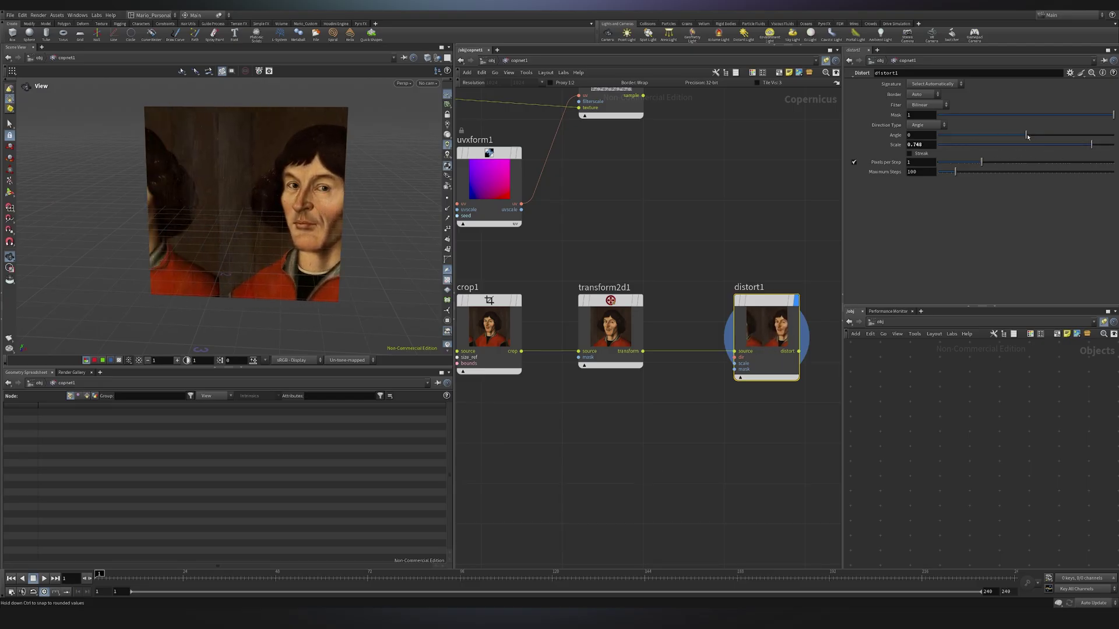
left_click_drag(1026, 134, 981, 136)
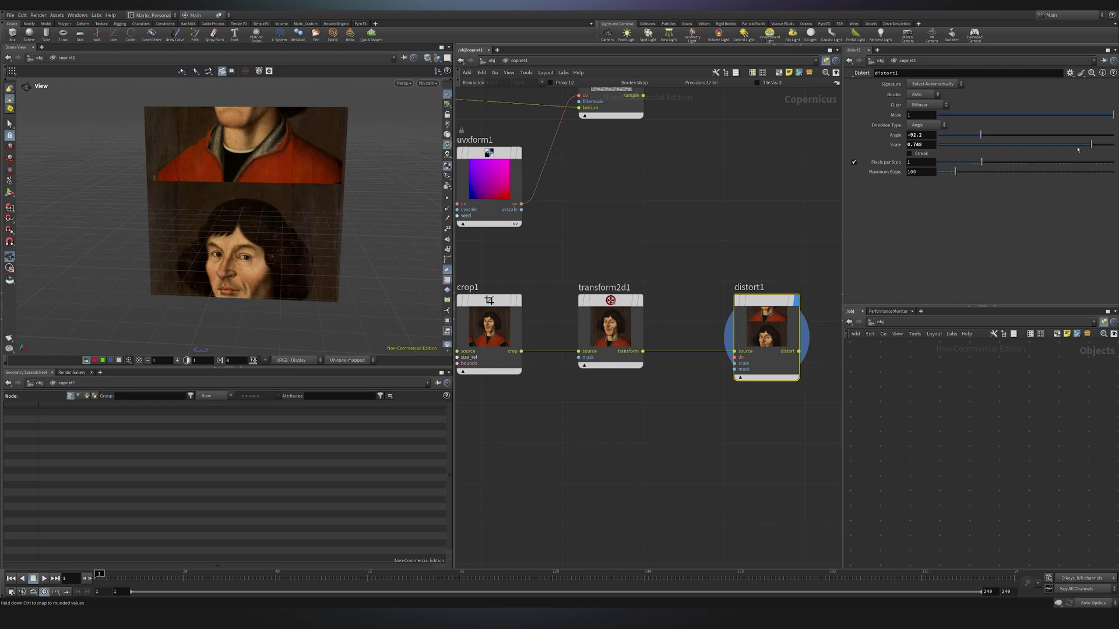
left_click_drag(1091, 145, 1095, 144)
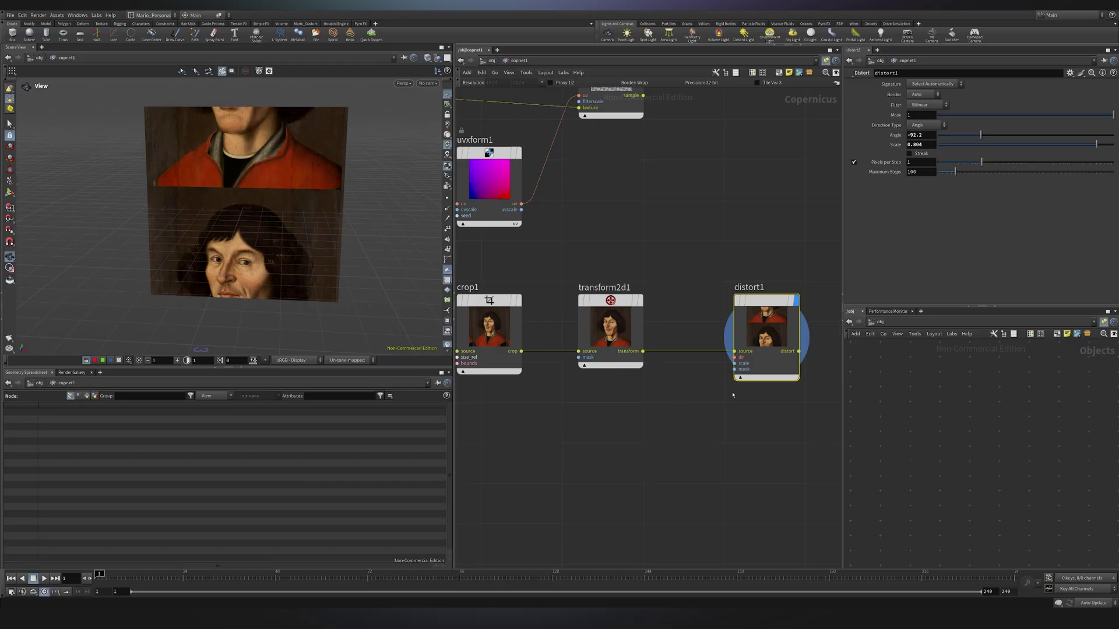
key("ctrl+z")
Feed a new Fractal Noise node into the Distort's dir input and reduce the Distort's Scale.
scroll(637, 440, "up", 2)
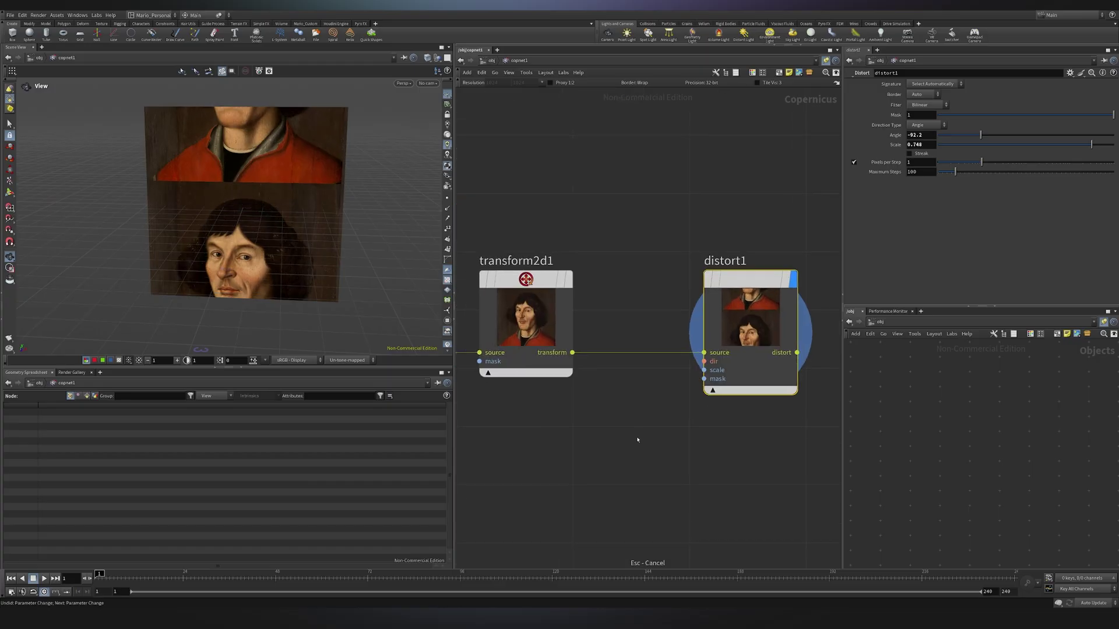
left_click(717, 362)
scroll(614, 449, "down", 2)
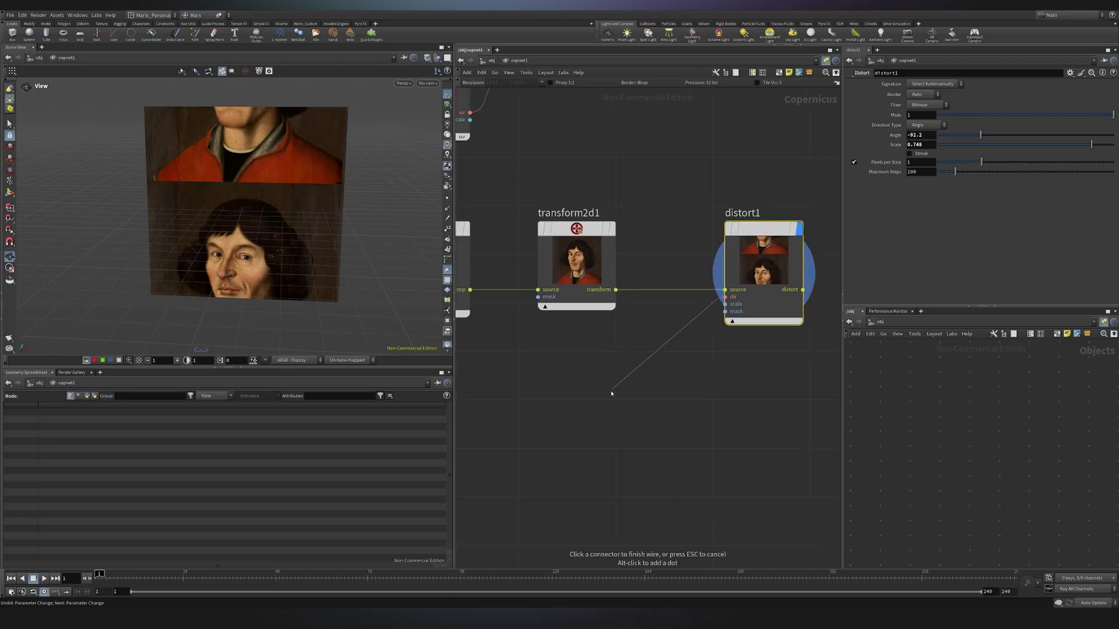
left_click(586, 402)
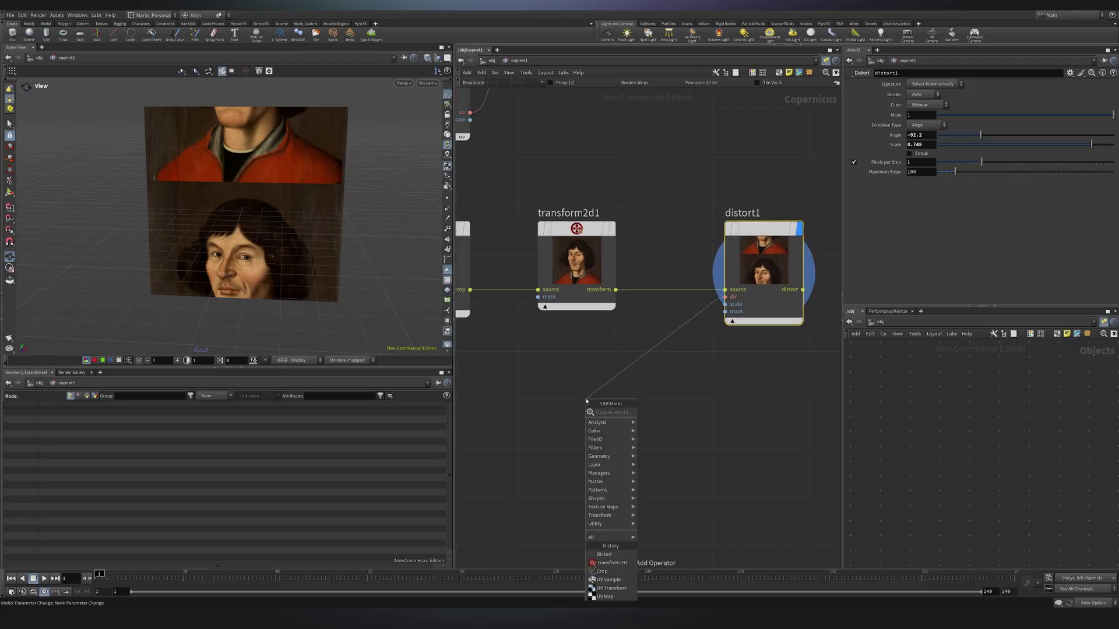
type("FRA")
key("Return")
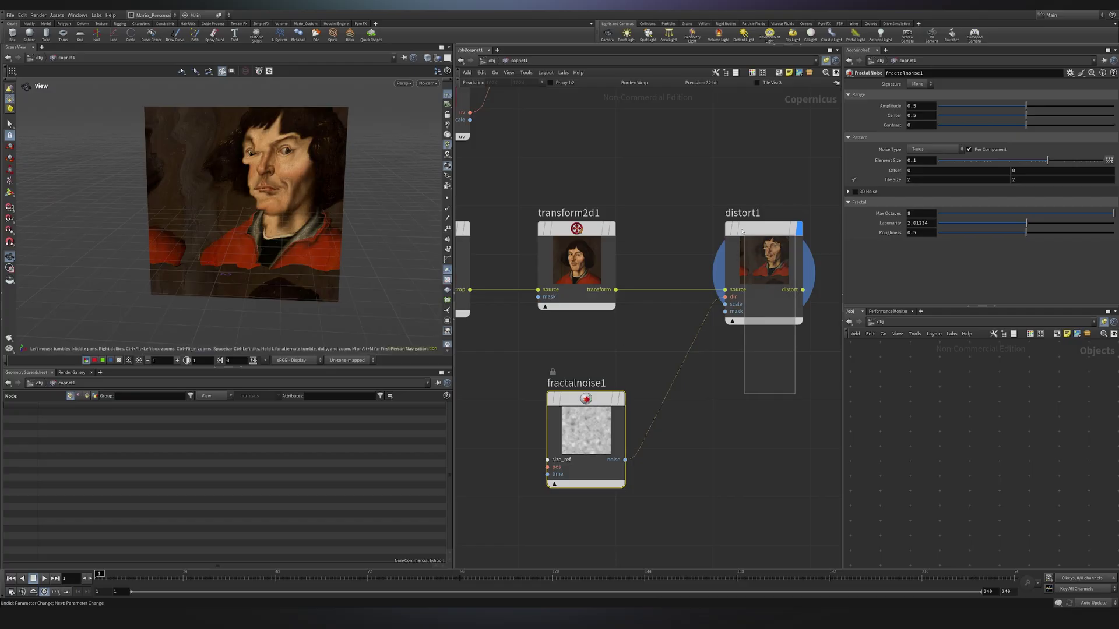
left_click(764, 262)
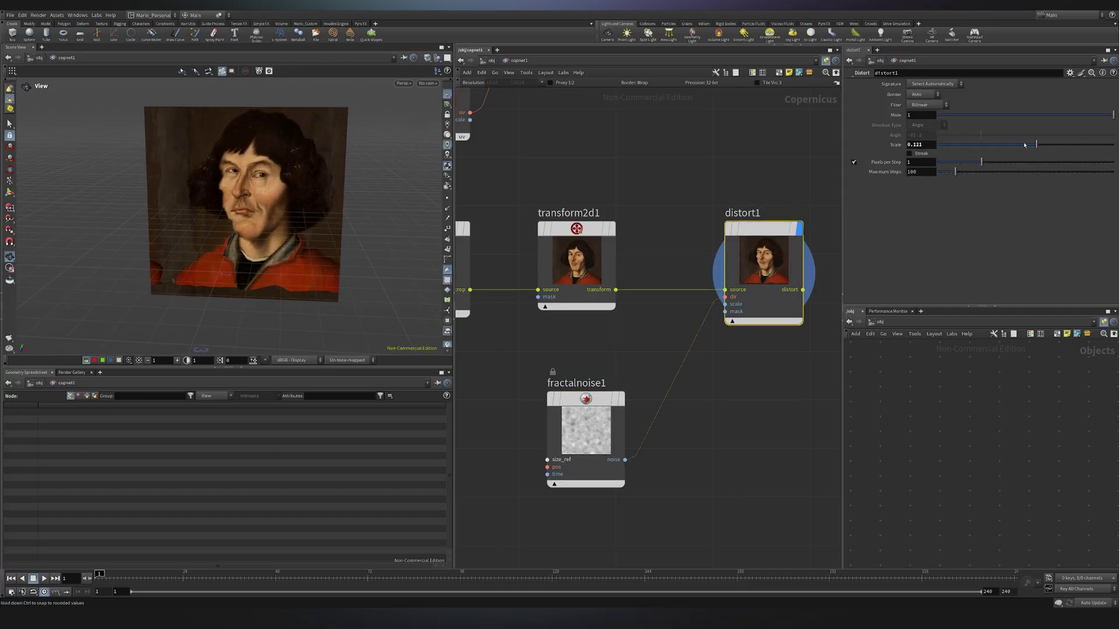
mouse_move(1025, 145)
left_mouse_down()
mouse_move(962, 173)
mouse_move(1028, 144)
left_mouse_up()
Set the Fractal Noise's Center to 0, Roughness to 0 and Element Size to 0.227783.
left_click(583, 440)
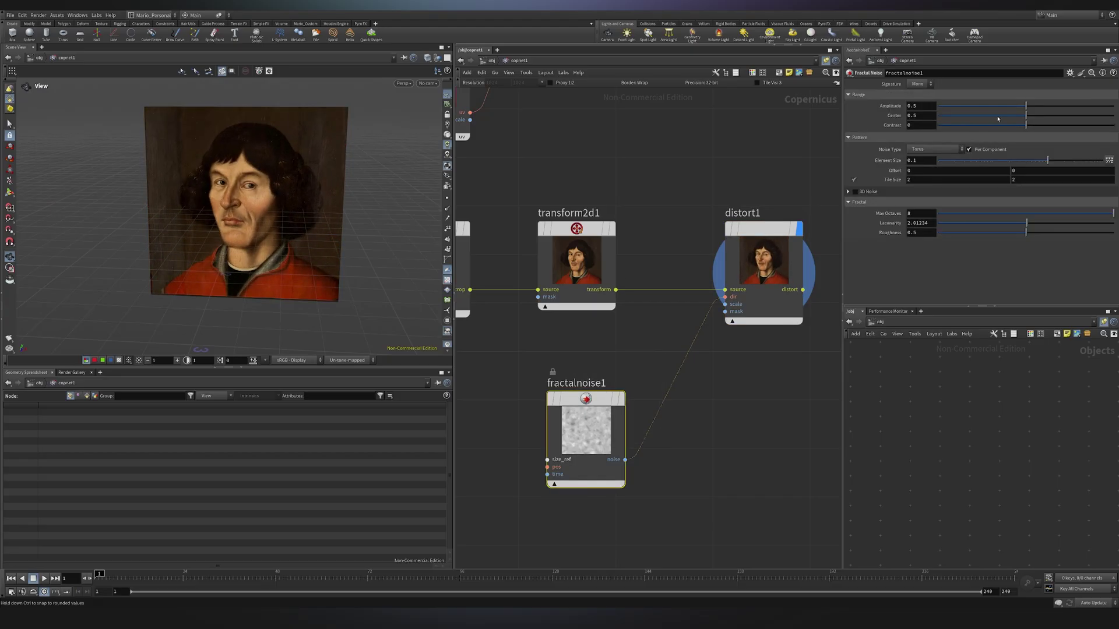
left_click_drag(1027, 117, 938, 116)
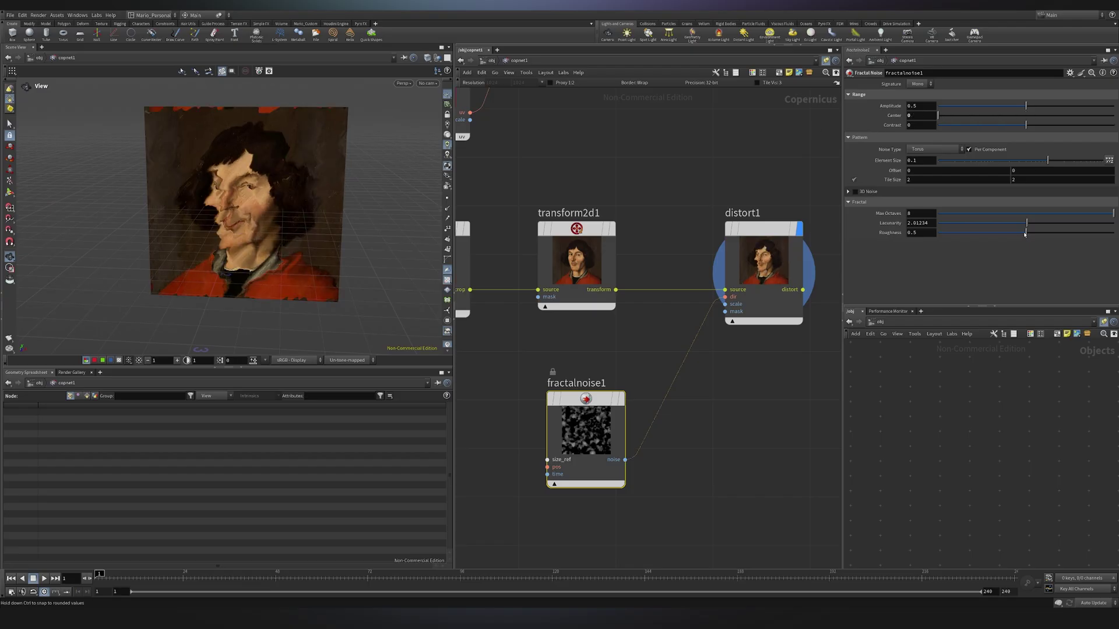
left_click_drag(993, 234, 938, 234)
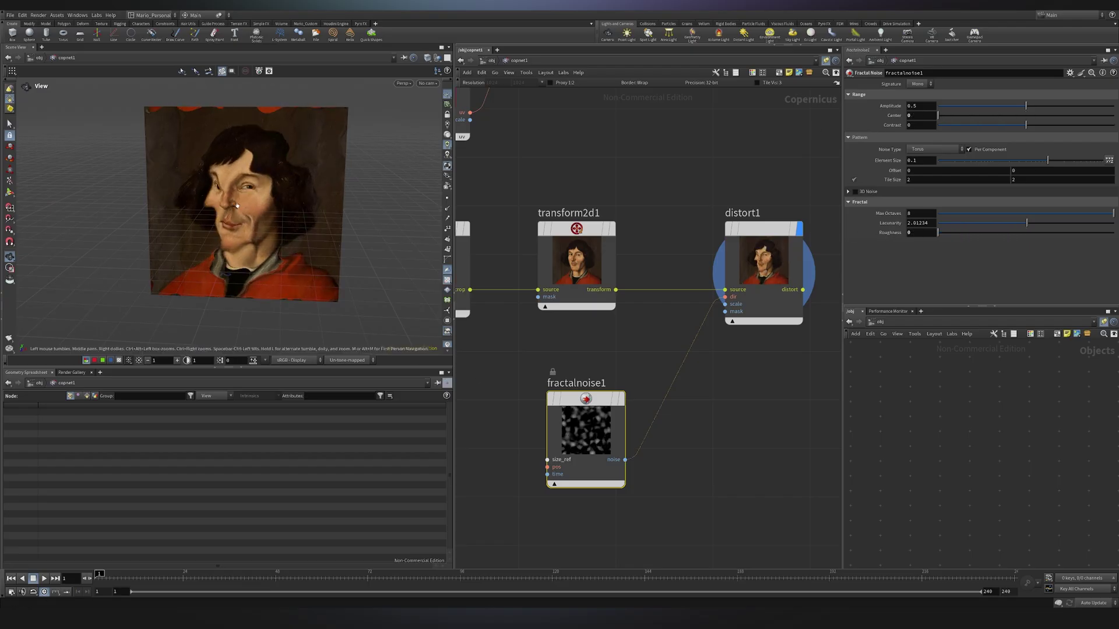
scroll(237, 205, "up", 3)
left_click_drag(1048, 161, 1067, 159)
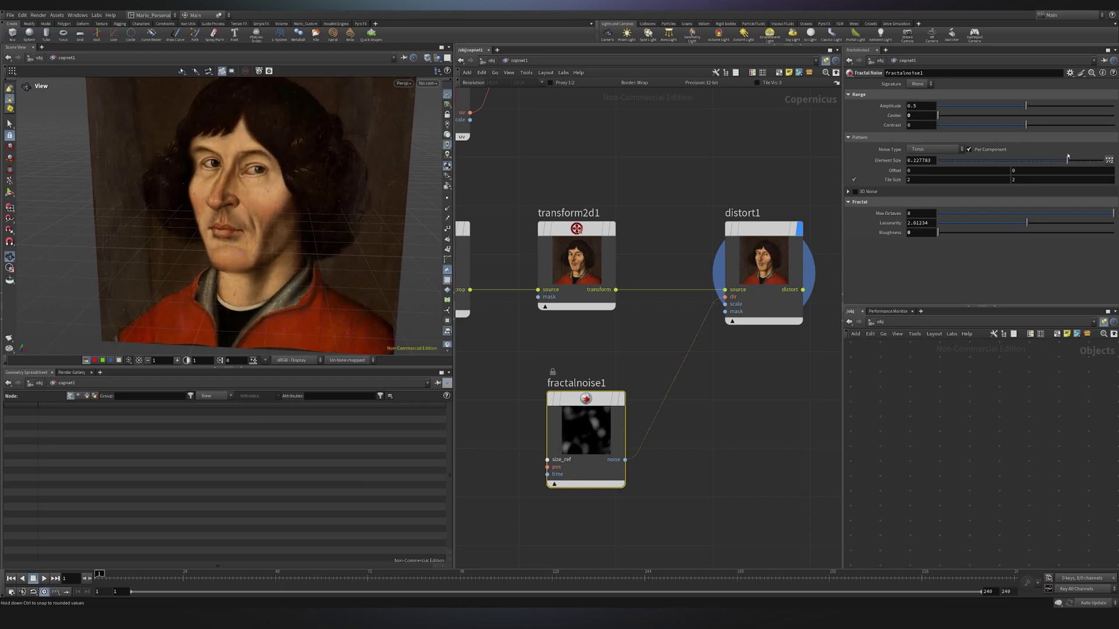
Enable 3D Noise on the Fractal Noise and play the timeline to preview the animated distortion.
left_click(855, 191)
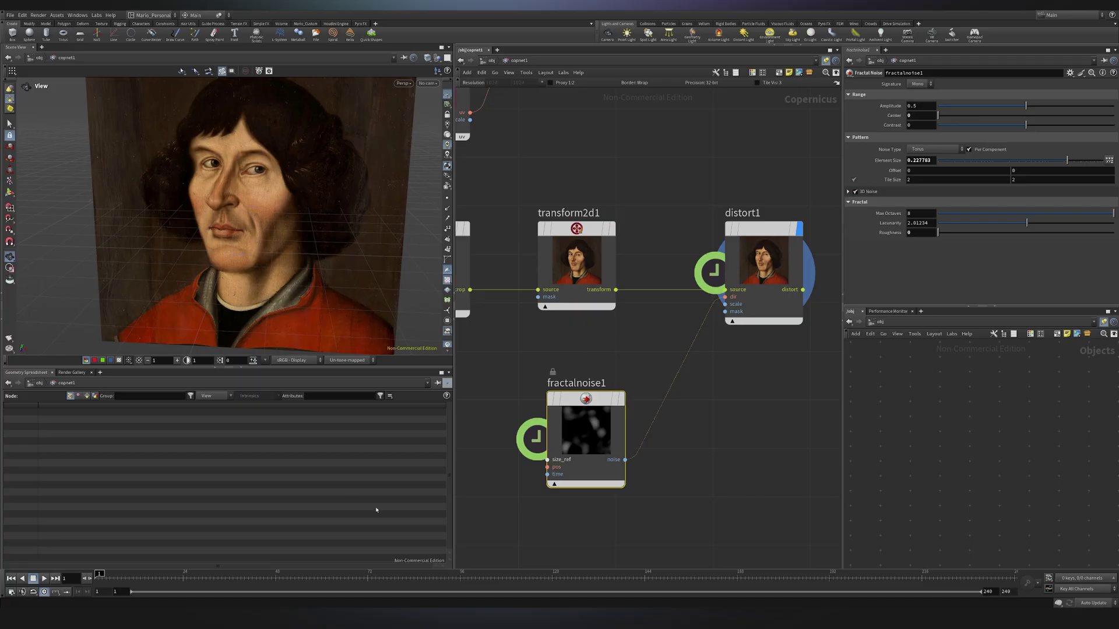
left_click(43, 579)
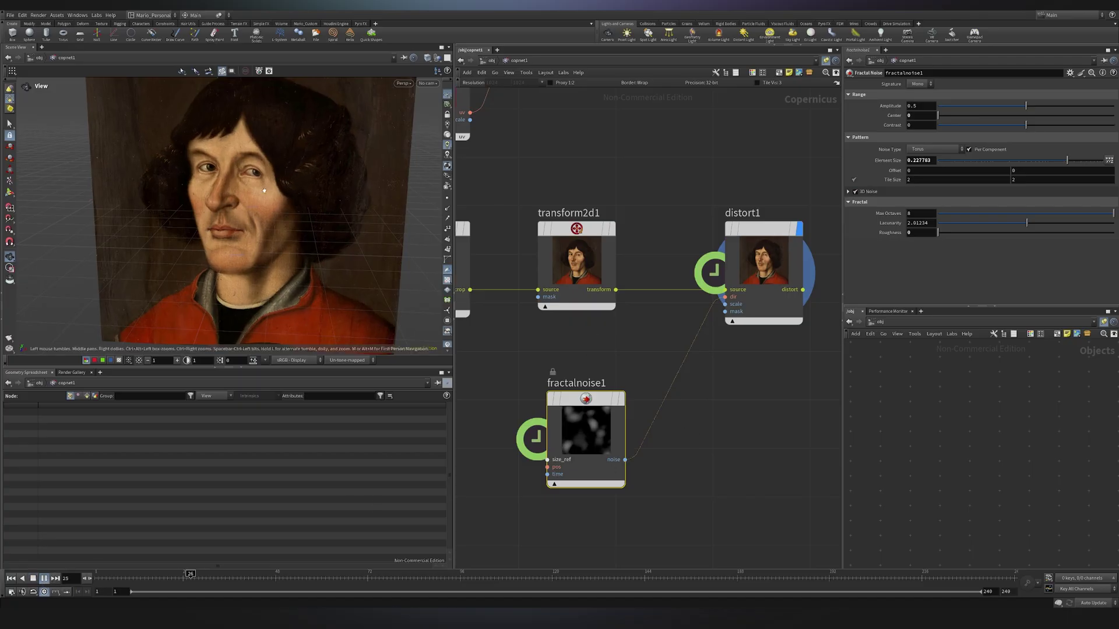
scroll(310, 182, "up", 4)
scroll(309, 182, "down", 3)
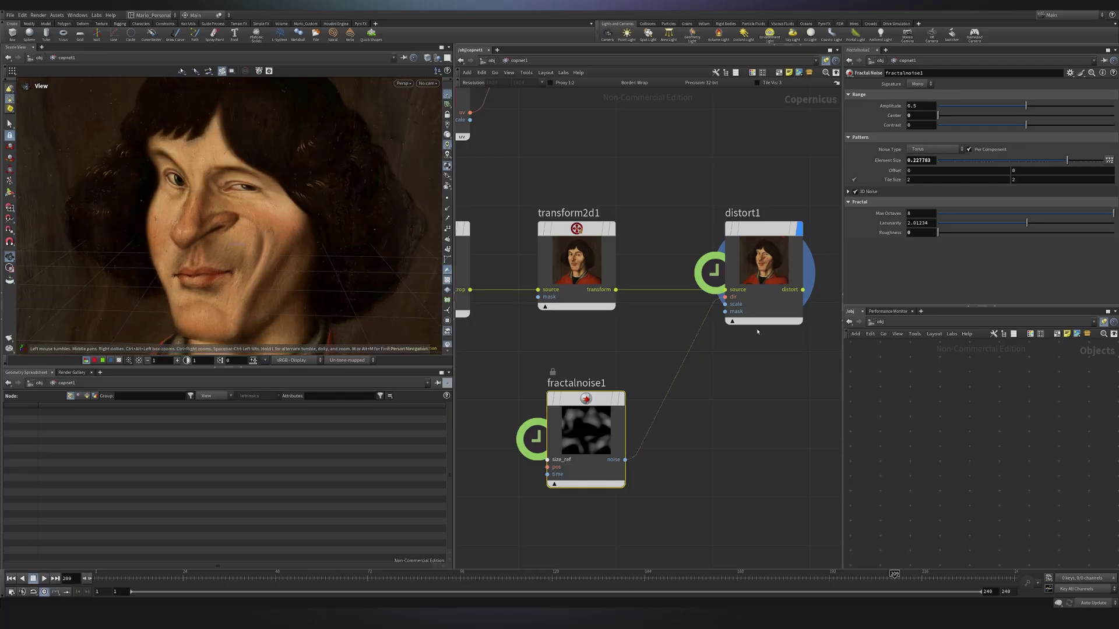
Set the first Distort's Scale to 0.257 and align the Fractal Noise node directly beneath the Transform 2D node.
left_click_drag(789, 361, 732, 269)
left_click(734, 268)
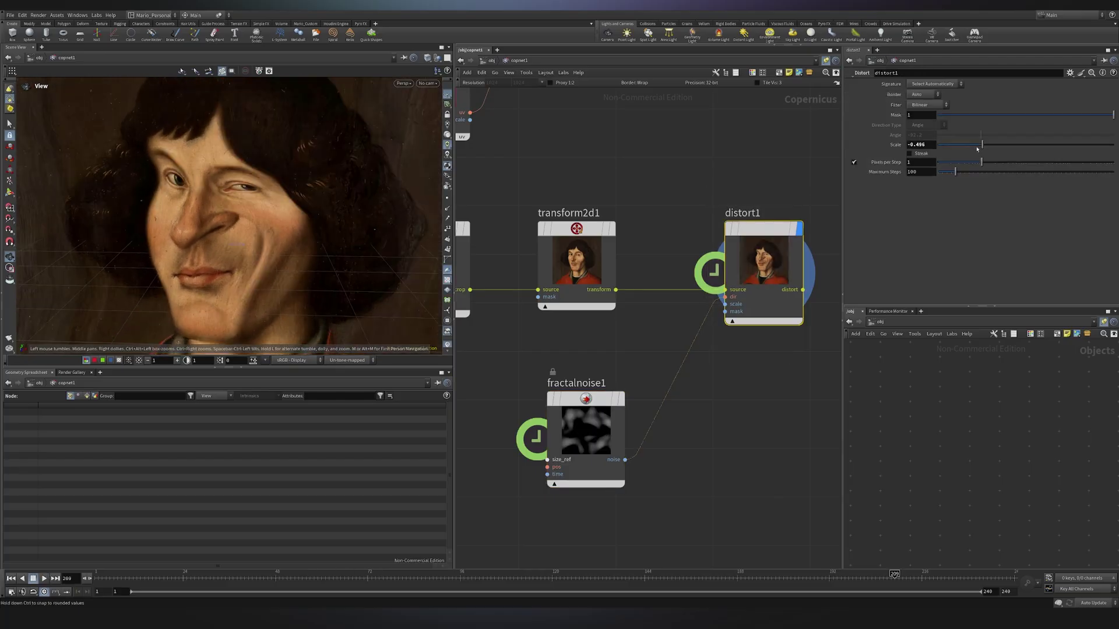
left_click_drag(991, 145, 1048, 152)
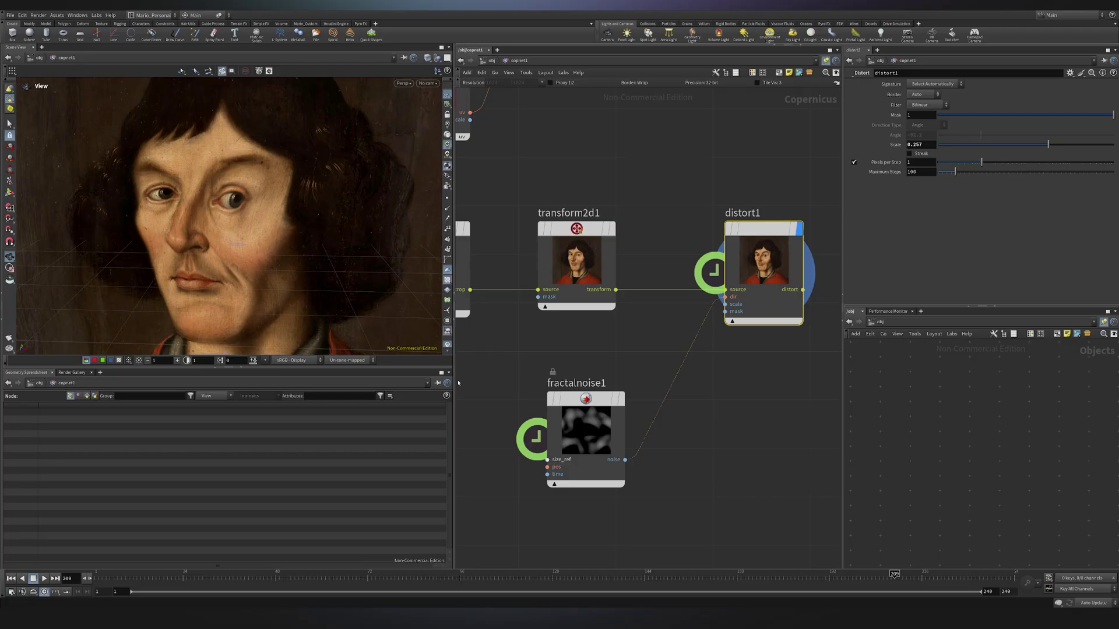
left_click_drag(558, 345, 617, 472)
left_click_drag(589, 431, 579, 424)
Enable Streak on the first Distort and play the timeline from frame 1 to preview the effect.
left_click_drag(777, 382, 712, 209)
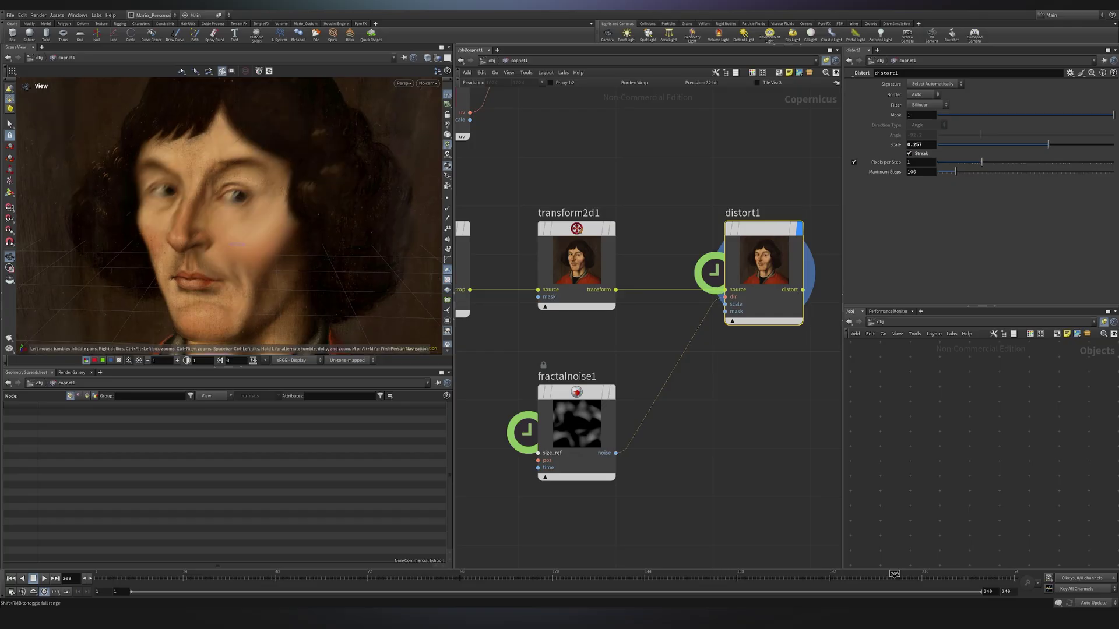
left_click_drag(118, 583, 95, 580)
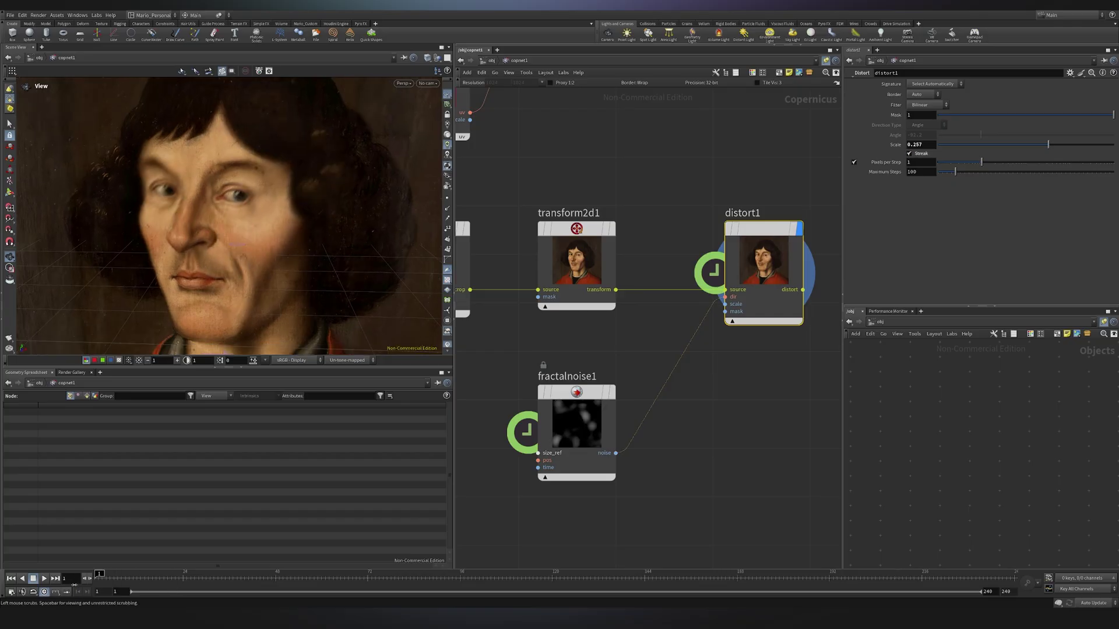
left_click(44, 579)
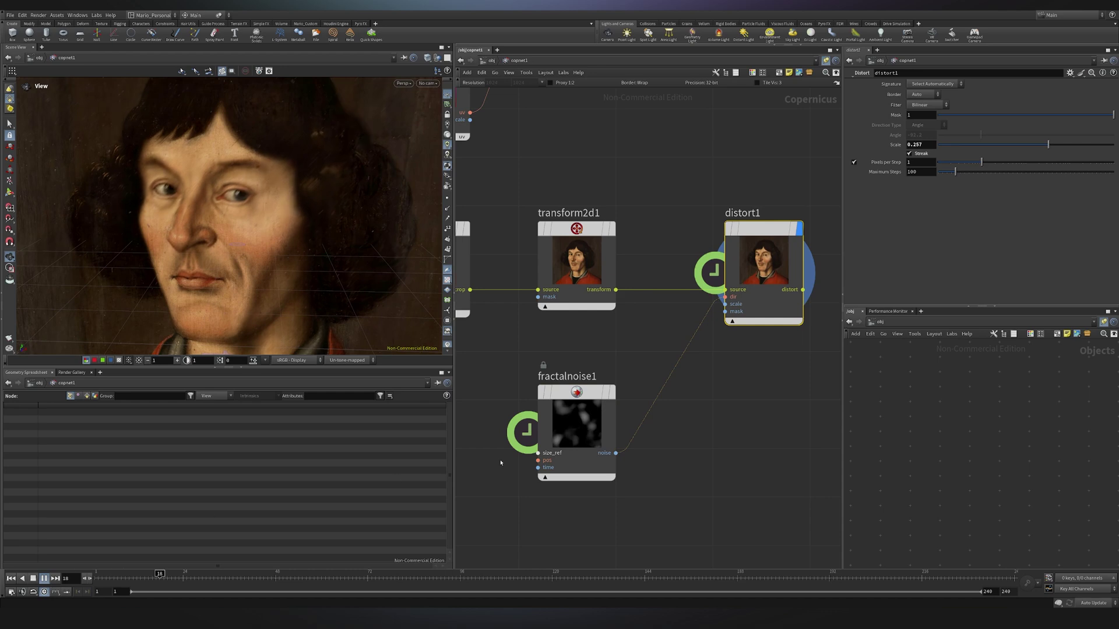
Add a Distort by Slope node setup in the empty area below the Fractal Noise.
scroll(631, 319, "down", 8)
scroll(630, 319, "up", 3)
left_click_drag(723, 386, 545, 326)
key("Tab")
type("dis")
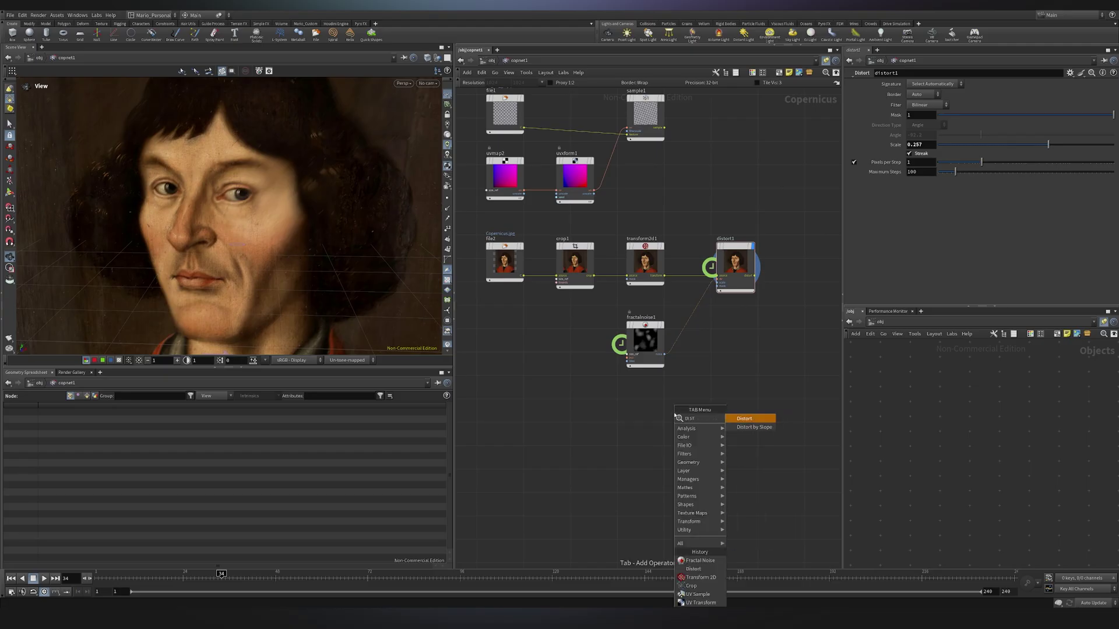
left_click(736, 428)
left_click_drag(769, 510, 654, 422)
left_click_drag(736, 432, 736, 417)
left_click_drag(782, 461, 701, 364)
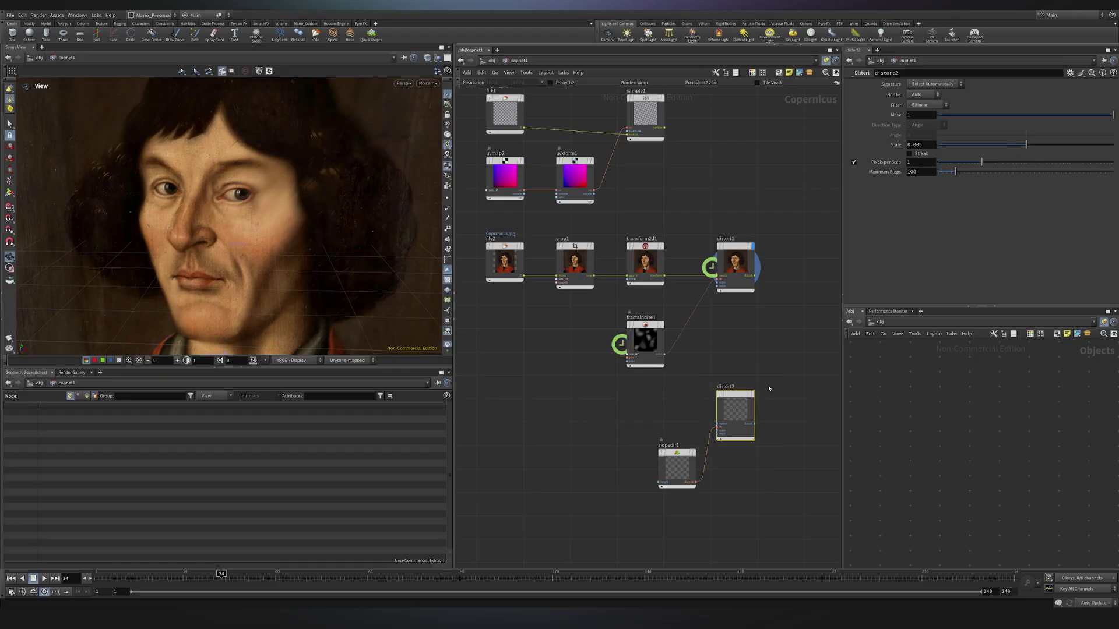
Move the new Distort and Slope Direction pair further down, clear of the portrait network.
left_click_drag(803, 378, 750, 246)
scroll(669, 490, "up", 3)
left_click_drag(696, 504, 622, 384)
scroll(679, 472, "down", 3)
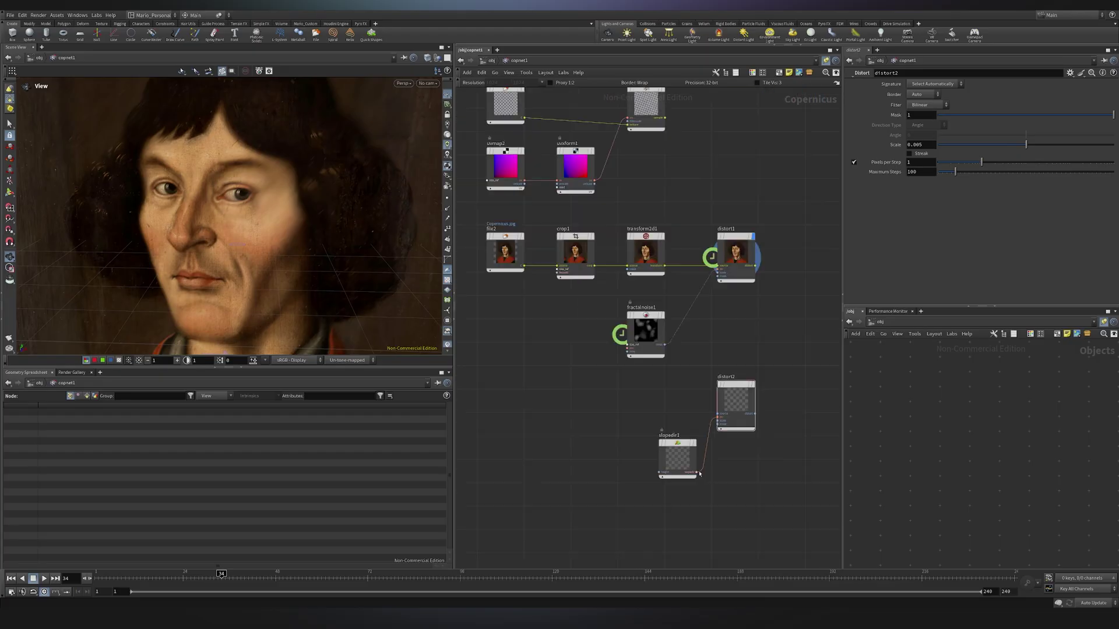
left_click_drag(756, 506, 649, 394)
left_click_drag(726, 420, 726, 453)
Duplicate the portrait's File, Crop and Transform 2D nodes below and connect the copied Transform 2D to the second Distort's source input.
left_click(563, 282)
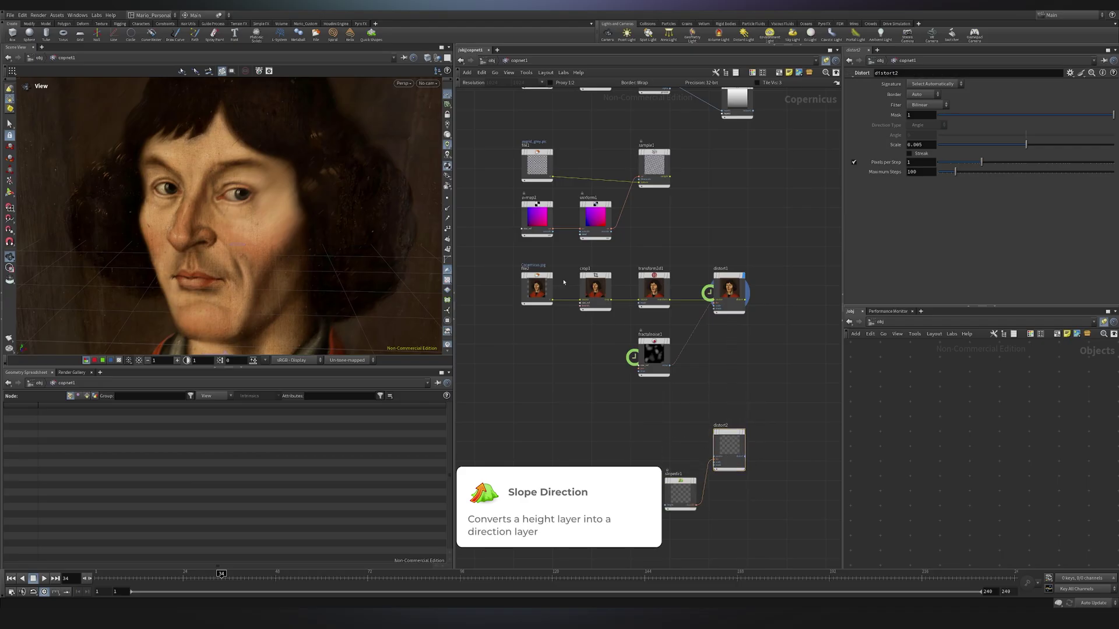
left_click_drag(544, 275, 658, 303)
left_click_drag(650, 300, 649, 441, "alt")
scroll(685, 462, "up", 4)
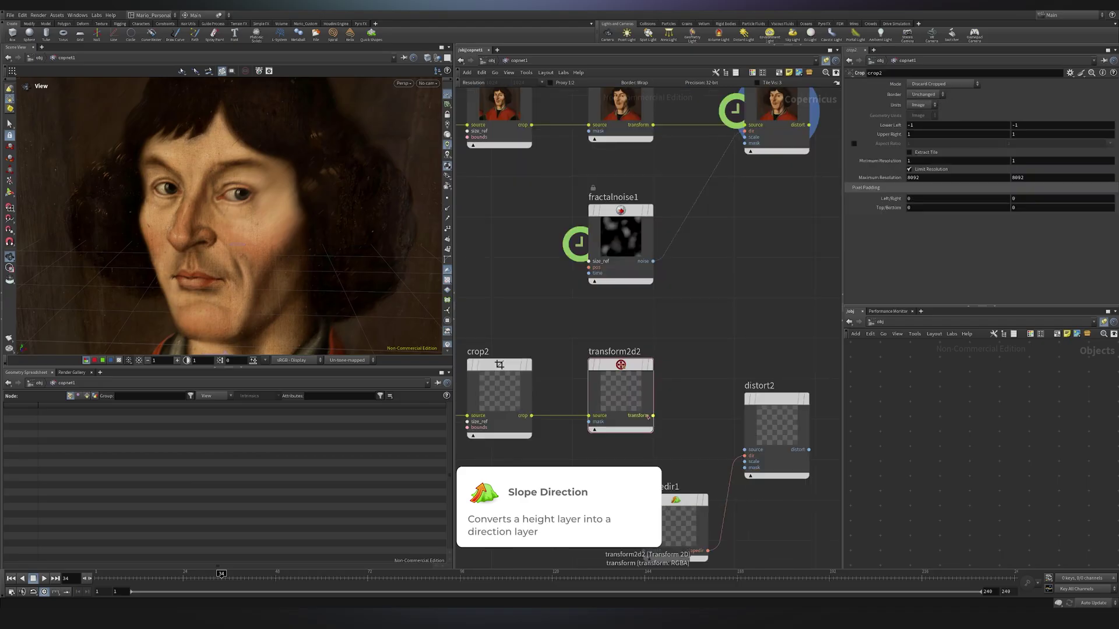
left_click(653, 416)
left_click(744, 449)
Display the second Distort, level it with the copied Transform 2D, and place Slope Direction beneath that Transform 2D.
middle_click_drag(815, 392, 779, 317)
scroll(779, 317, "up", 3)
left_click(766, 327)
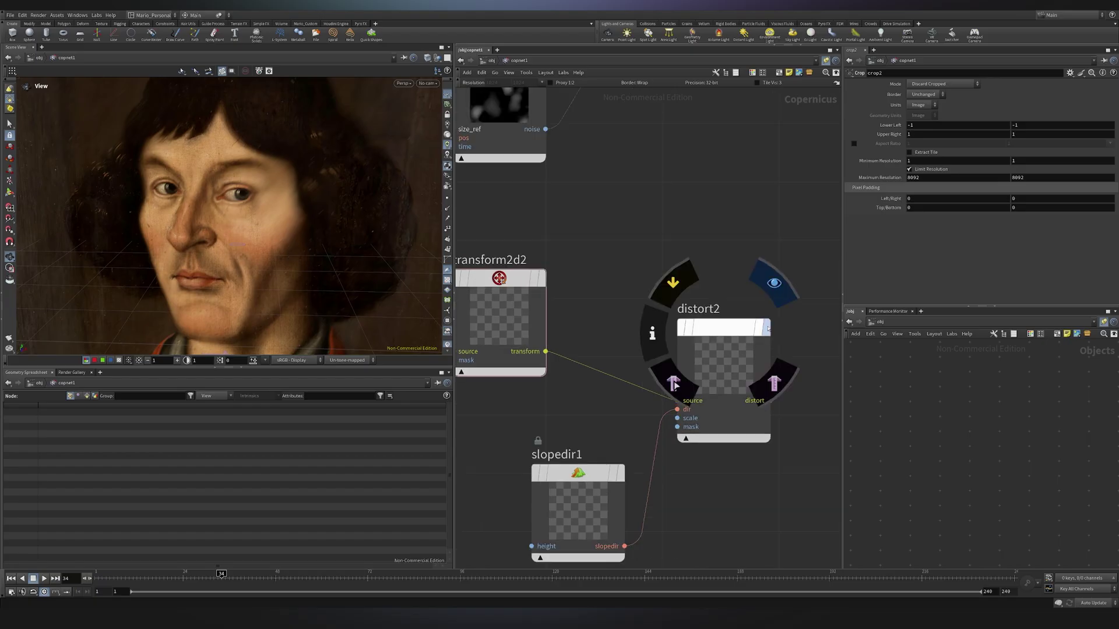
left_click_drag(738, 336, 742, 286)
scroll(613, 376, "down", 3)
middle_click_drag(613, 376, 760, 229)
left_click_drag(738, 308, 684, 342)
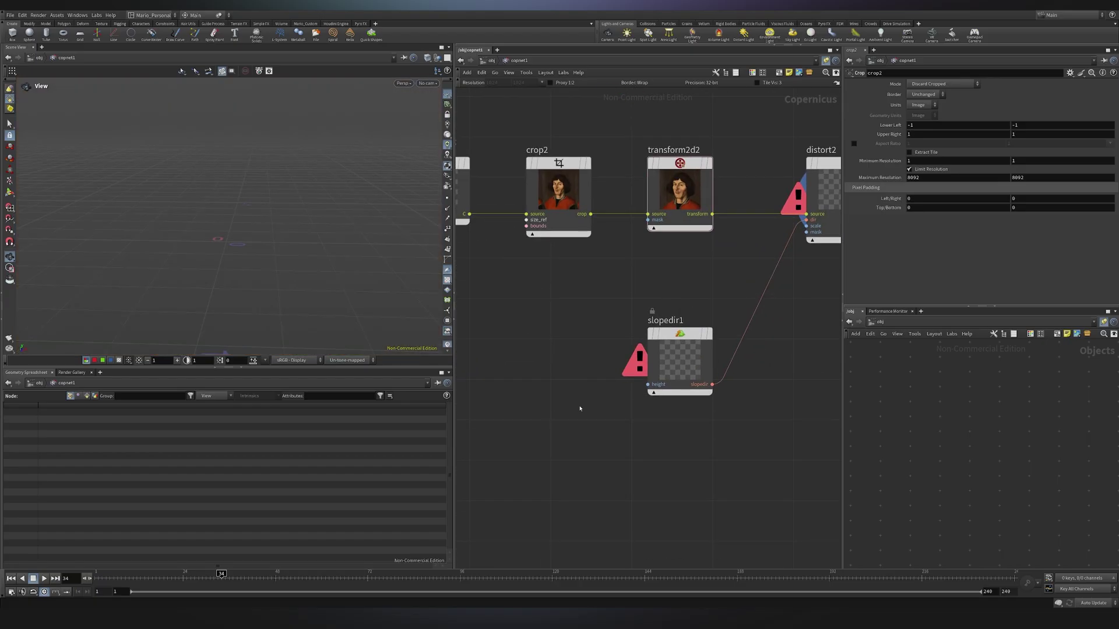
Add a Ramp Mono node beside Slope Direction and display its output in the viewport.
key("Tab")
mouse_move(555, 413)
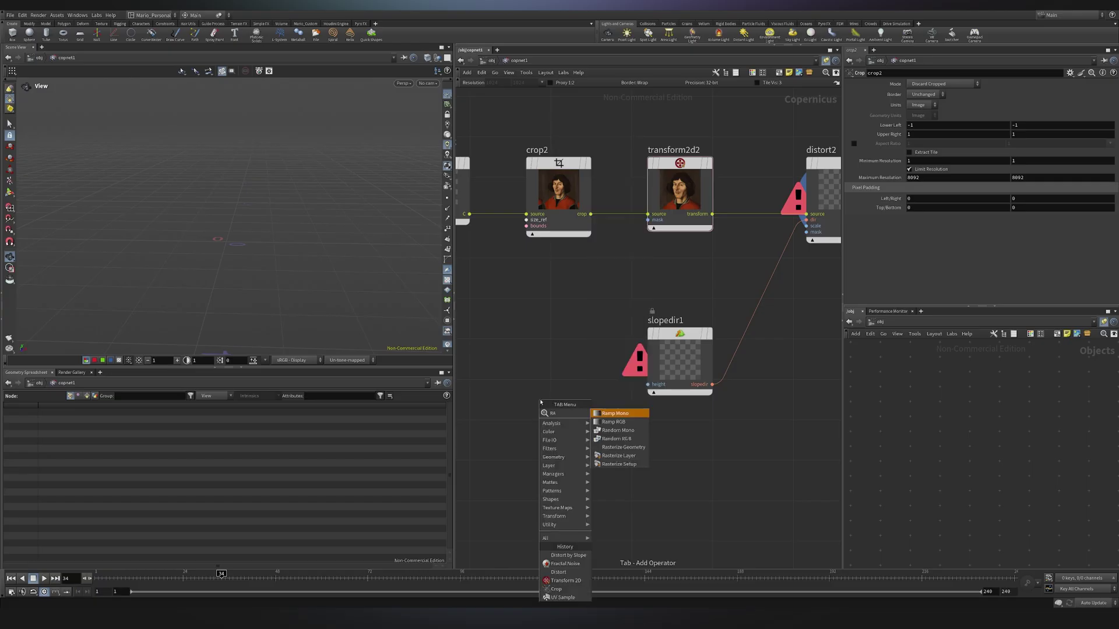
left_click(606, 412)
left_click(540, 402)
left_click(565, 401)
left_click_drag(562, 404, 559, 331)
right_click_drag(305, 235, 175, 234)
left_click_drag(298, 217, 313, 262)
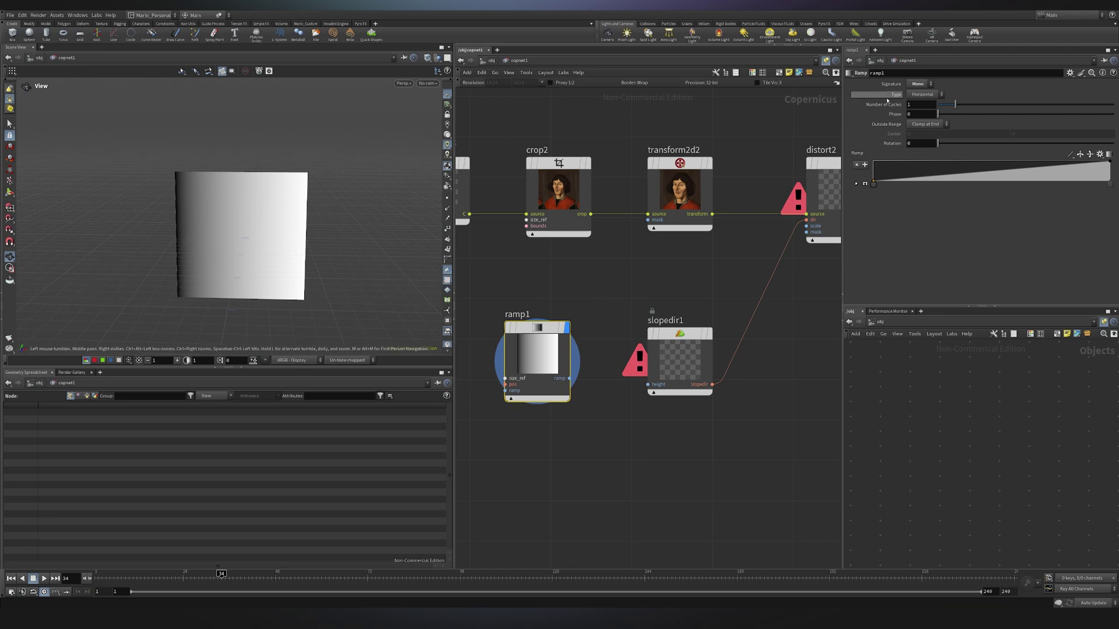
Set the Ramp's Type to Concentric and apply the Hill preset to its curve.
left_click(925, 94)
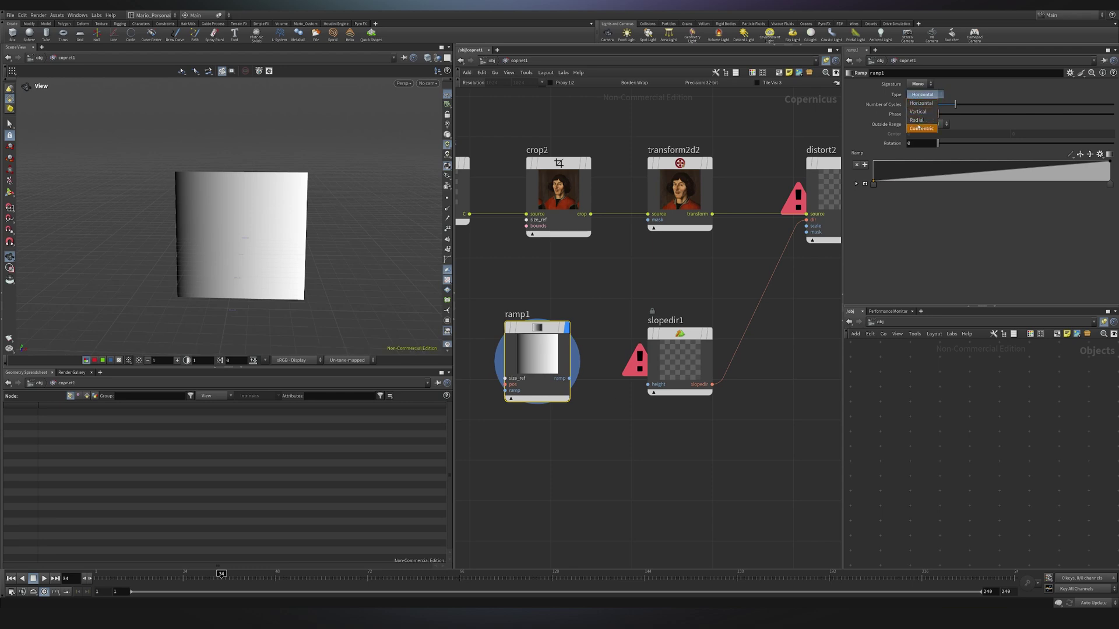
left_click(924, 124)
left_click(1099, 154)
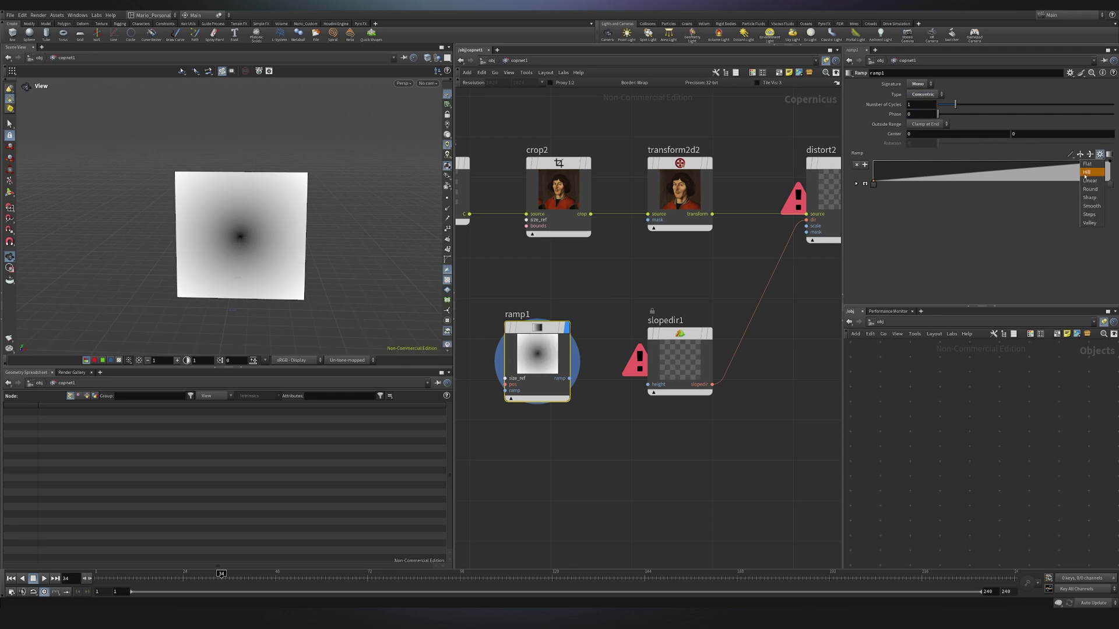
left_click(1091, 174)
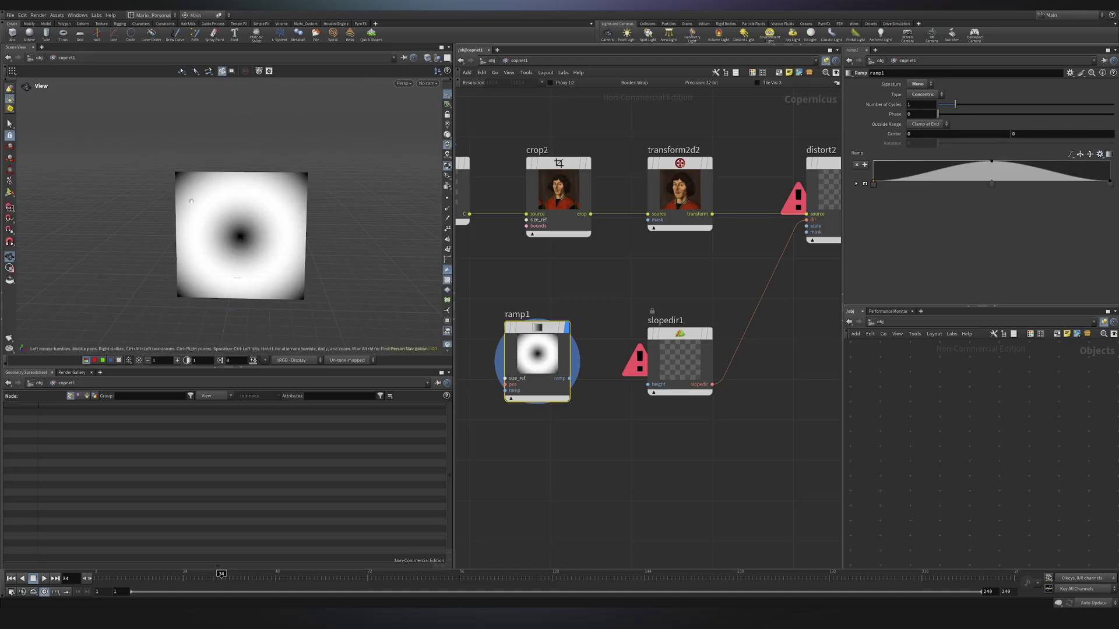
Connect the Ramp's output to Slope Direction's height input and display the second Distort.
scroll(577, 378, "up", 2)
left_click(569, 378)
left_click(662, 386)
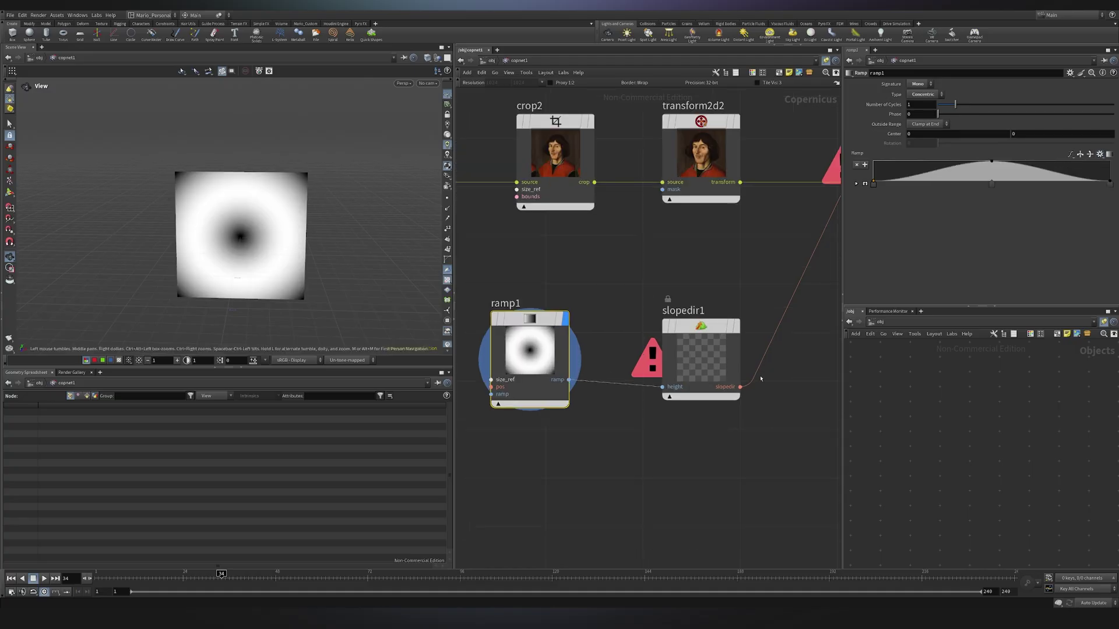
middle_click_drag(762, 376, 586, 521)
left_click(751, 265)
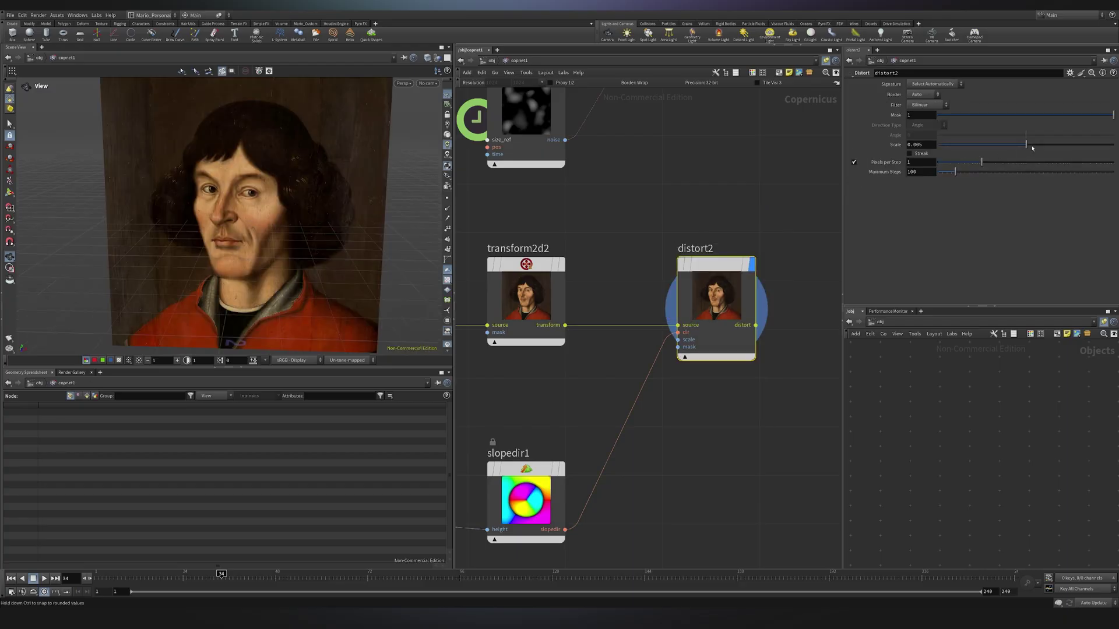
Try a Scale of -0.085 on the second Distort and undo the change.
left_click(1049, 144)
mouse_move(1049, 144)
left_mouse_down()
mouse_move(1001, 144)
mouse_move(1018, 144)
left_mouse_up()
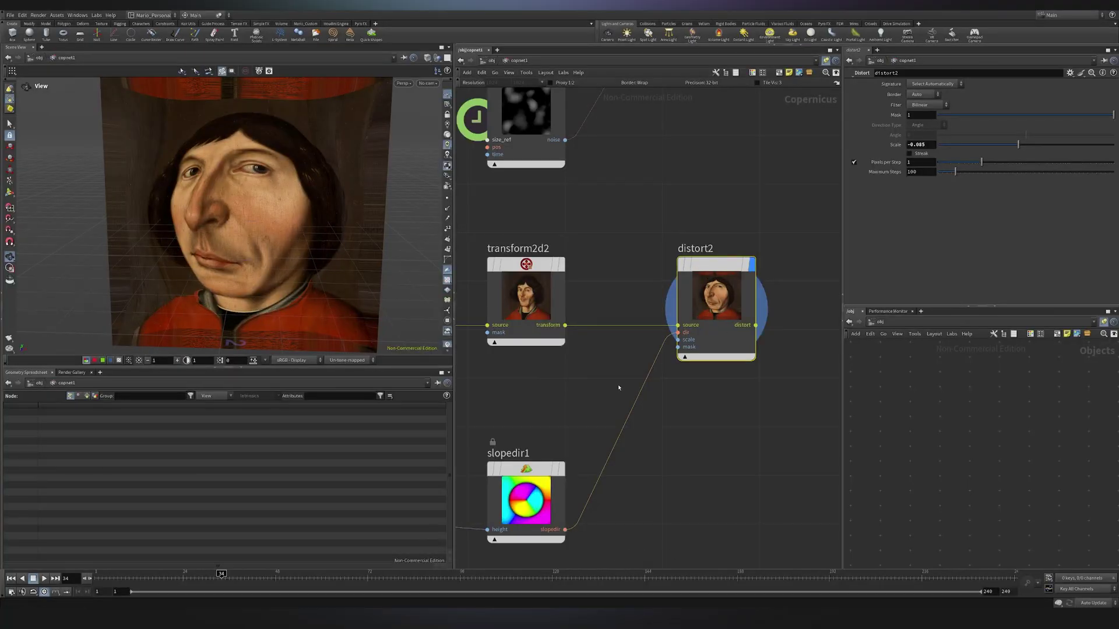
key("ctrl+z")
Look inside the Slope Direction node at its internal network and return to the parent network.
scroll(604, 363, "down", 3)
middle_click_drag(605, 364, 676, 305)
scroll(676, 305, "up", 2)
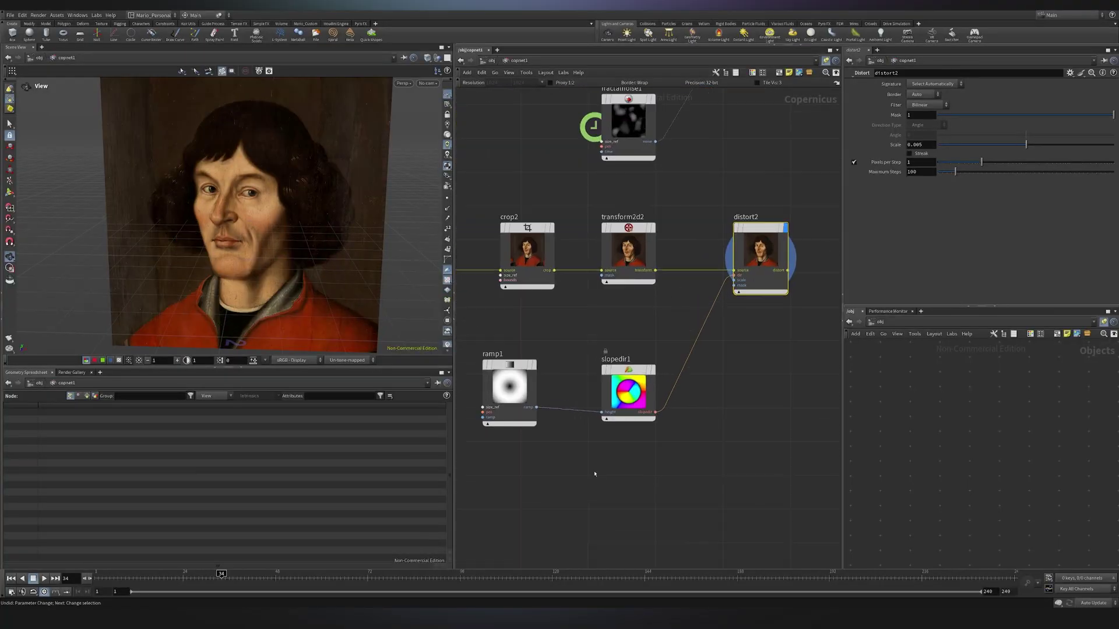
left_click_drag(690, 462, 563, 322)
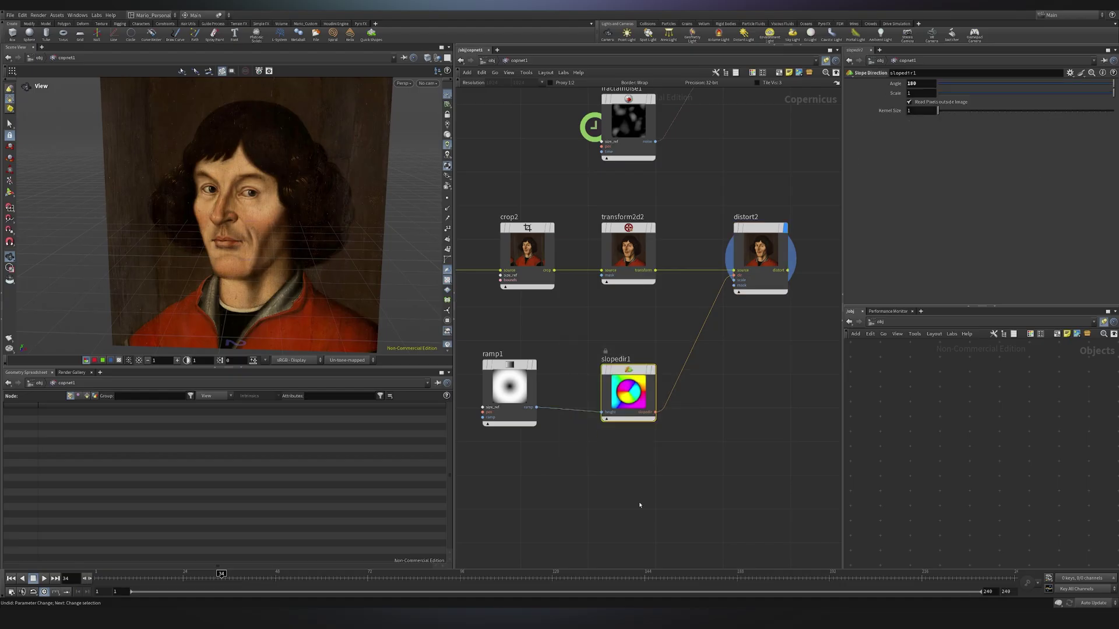
double_click(628, 391)
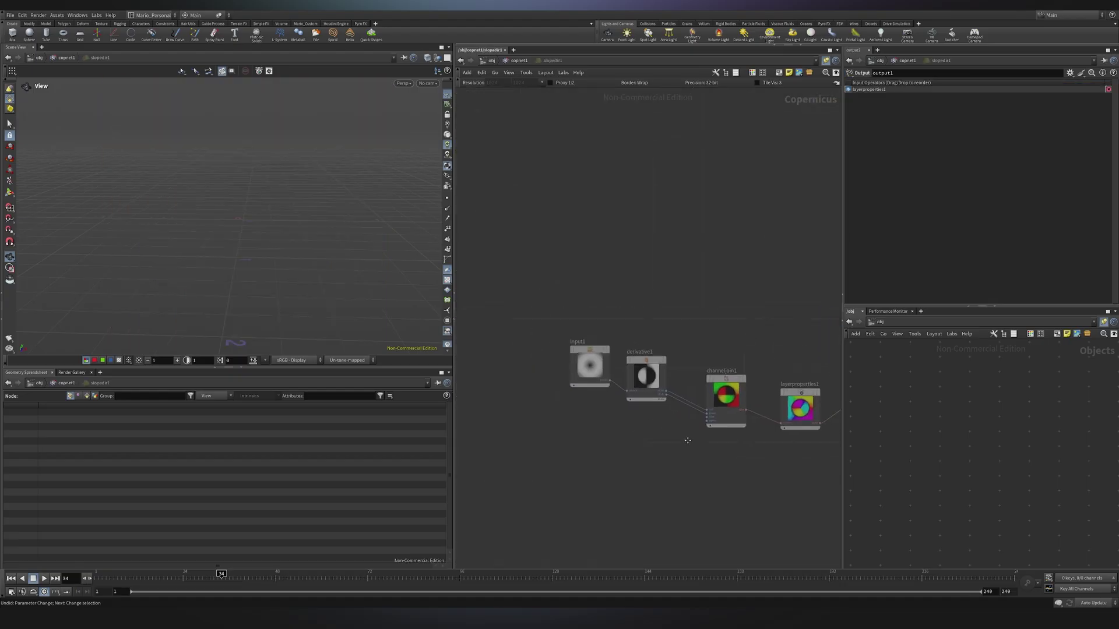
key("u")
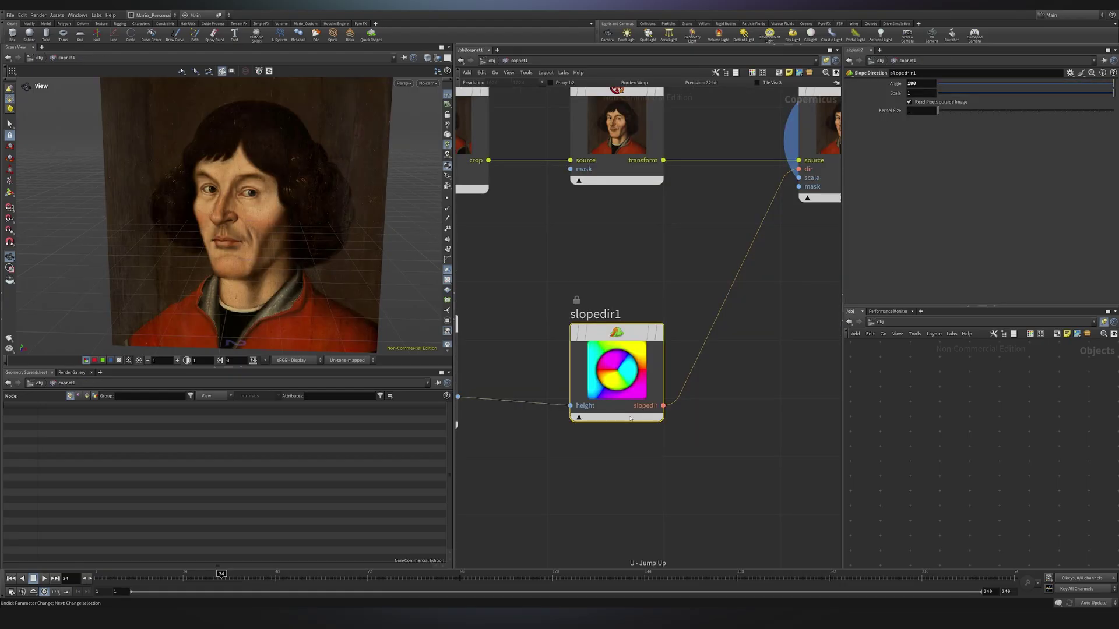
scroll(562, 476, "down", 3)
middle_click_drag(550, 462, 662, 412)
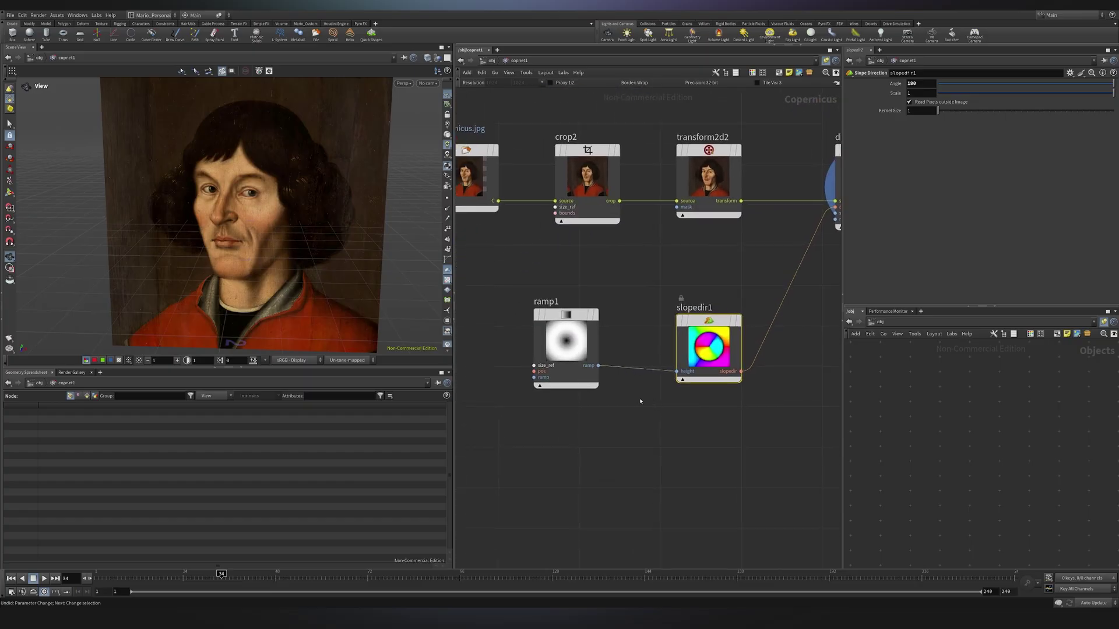
Compare the Ramp's output with the Slope Direction's output by displaying each in turn.
left_click(594, 316)
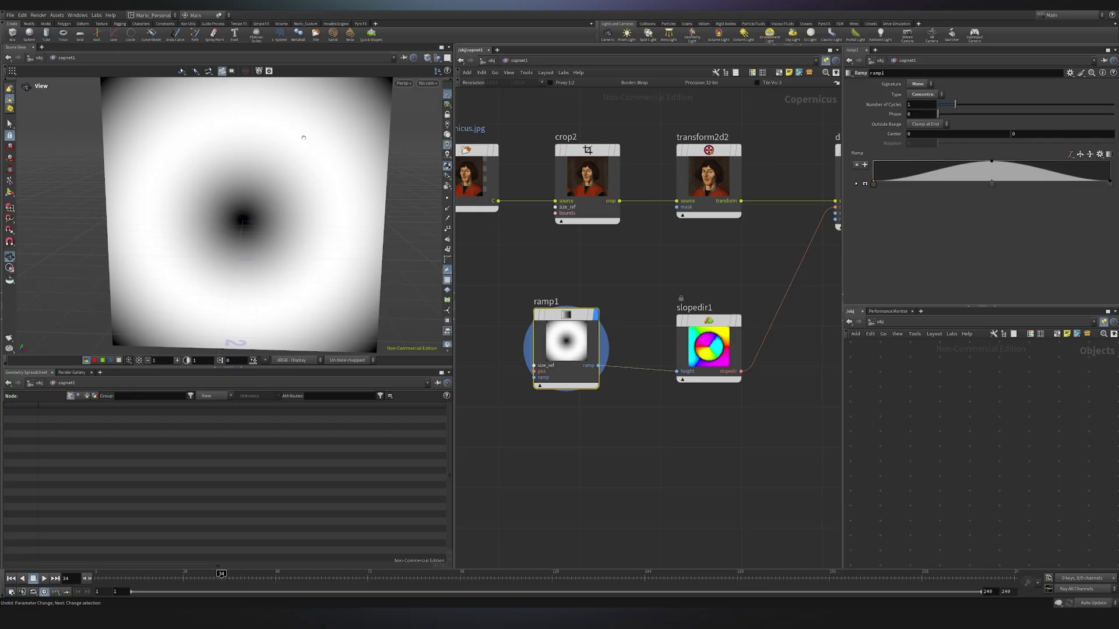
left_click(737, 320)
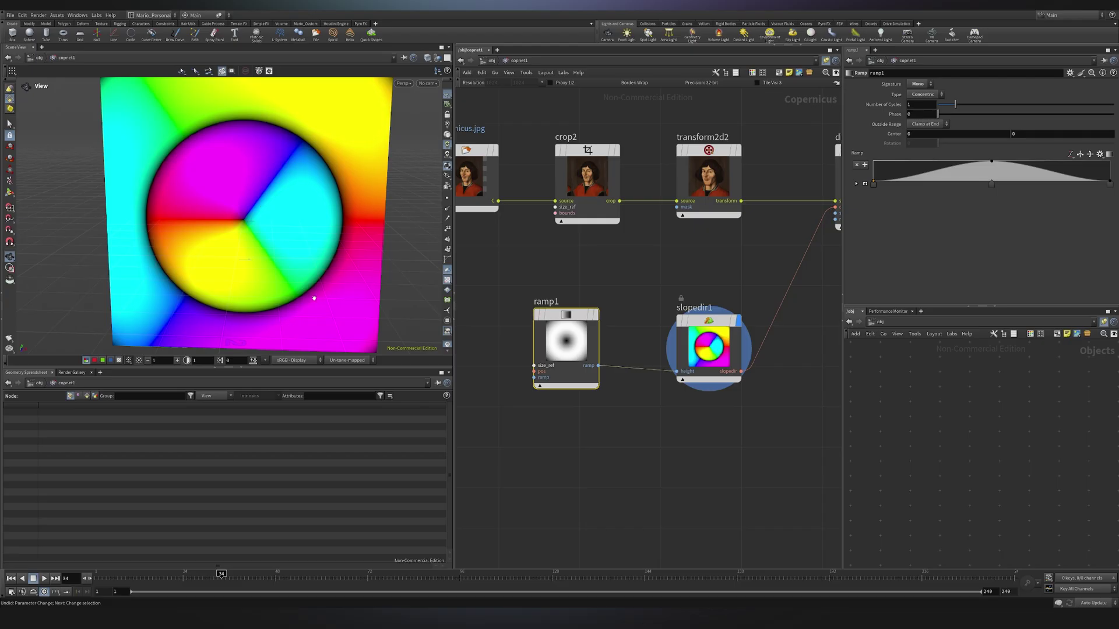
left_click(594, 315)
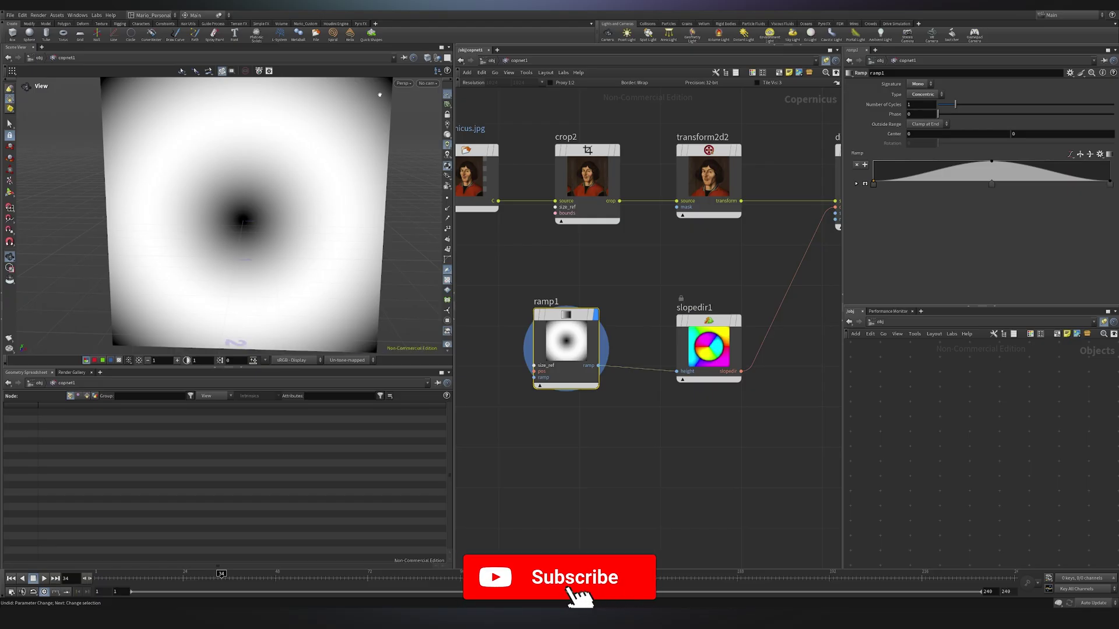
left_click(738, 320)
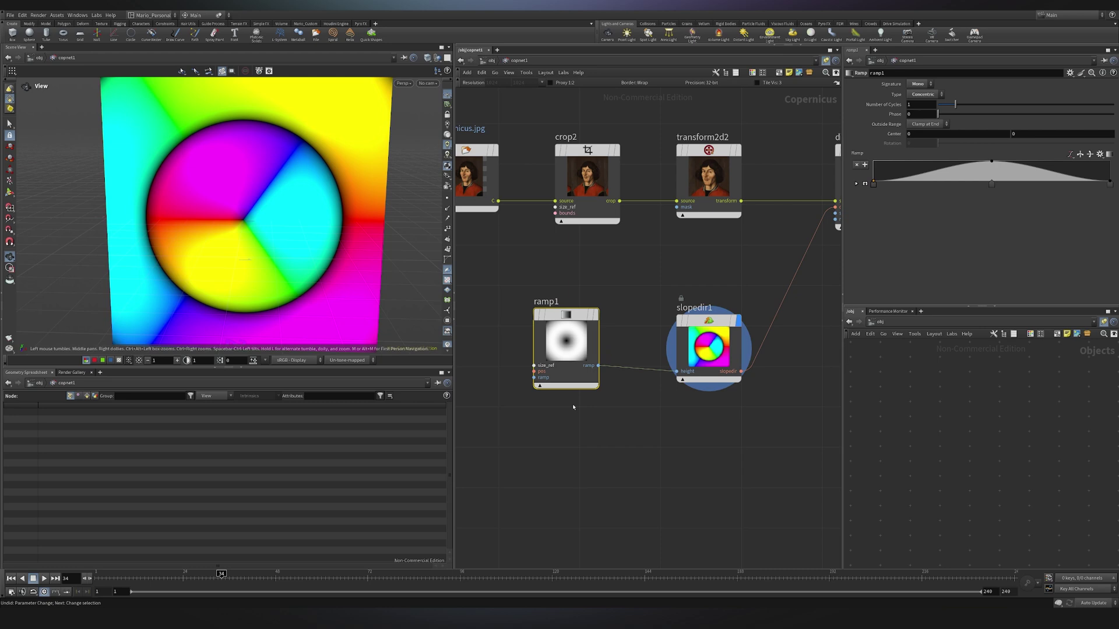
Display the output of the second Distort node in the viewport.
scroll(730, 419, "down", 1)
middle_click_drag(731, 419, 686, 432)
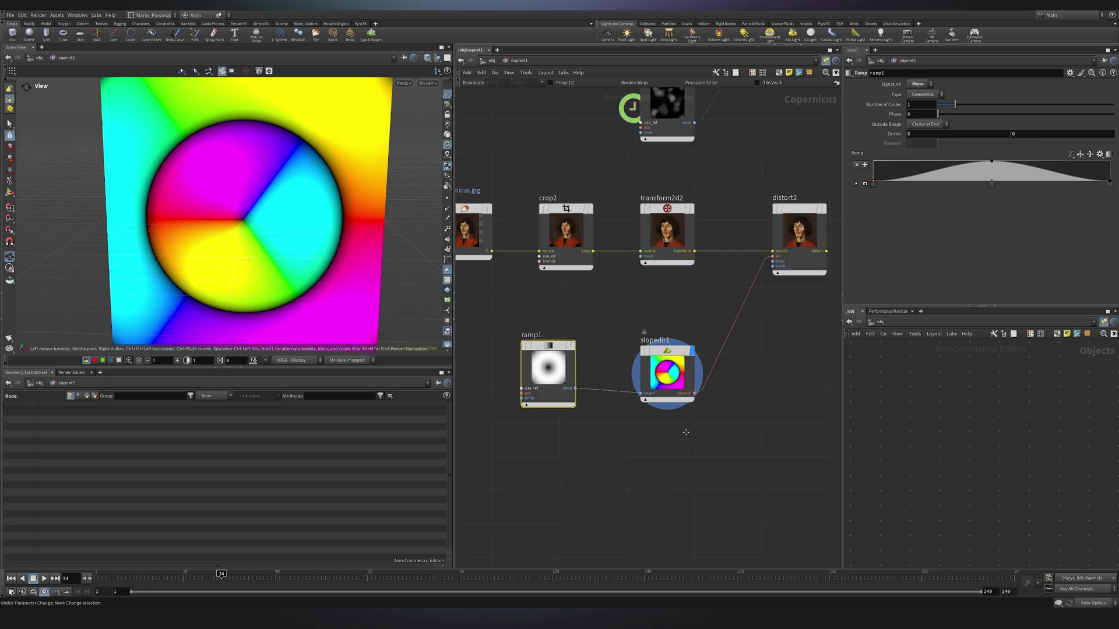
scroll(816, 237, "up", 2)
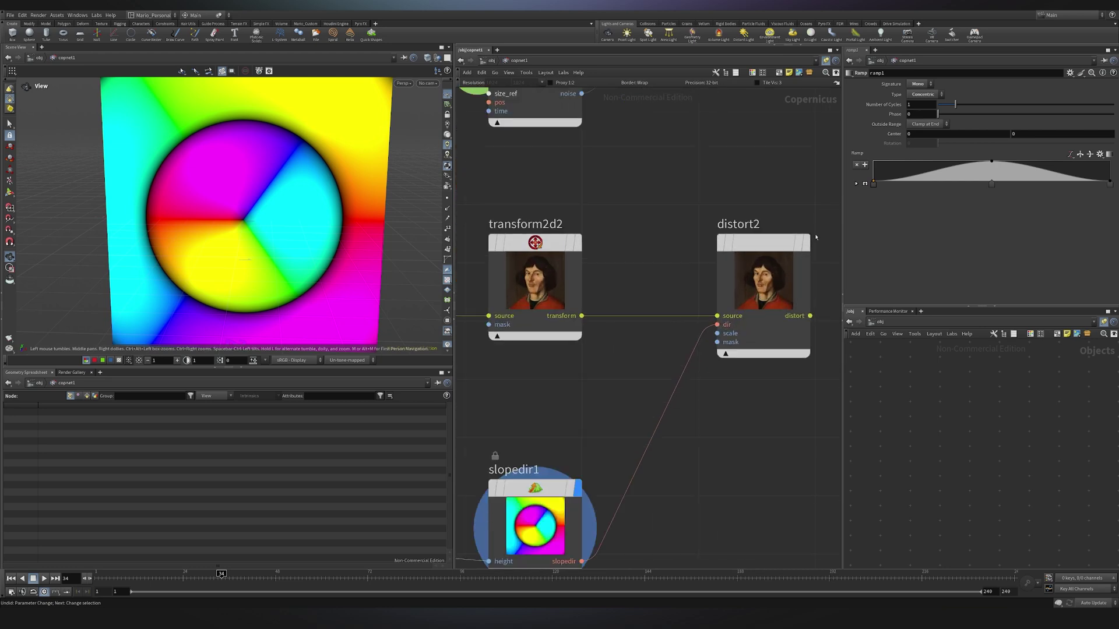
left_click(806, 242)
scroll(812, 251, "down", 2)
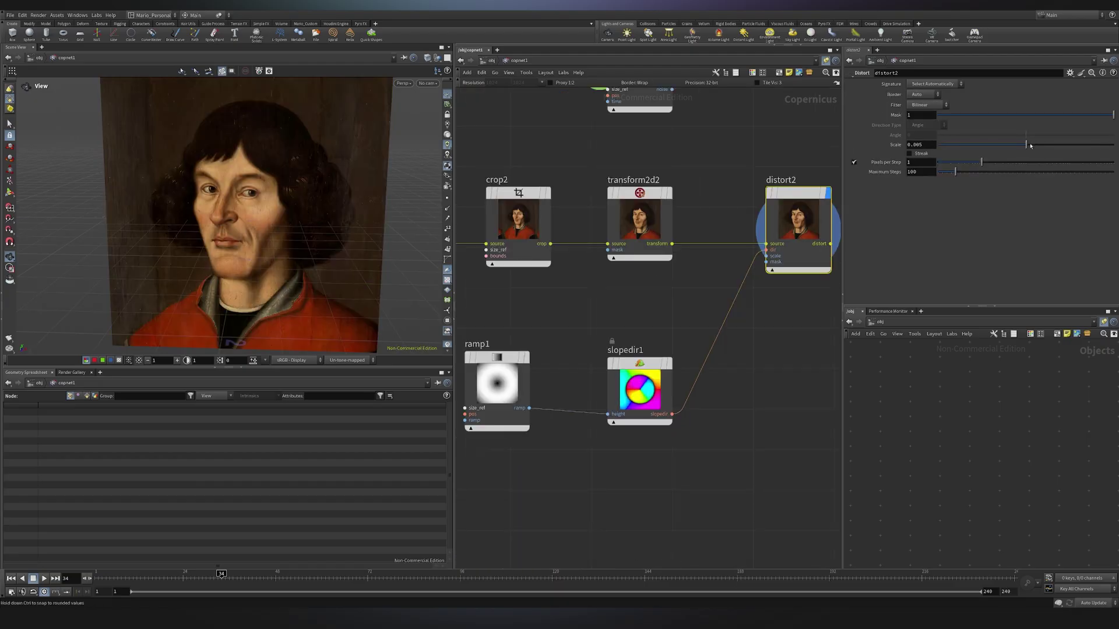
Drive the second Distort's Scale with the expression sin($F*8) and play the animation.
mouse_move(1030, 145)
left_mouse_down()
mouse_move(1055, 146)
mouse_move(999, 146)
mouse_move(1024, 146)
left_mouse_up()
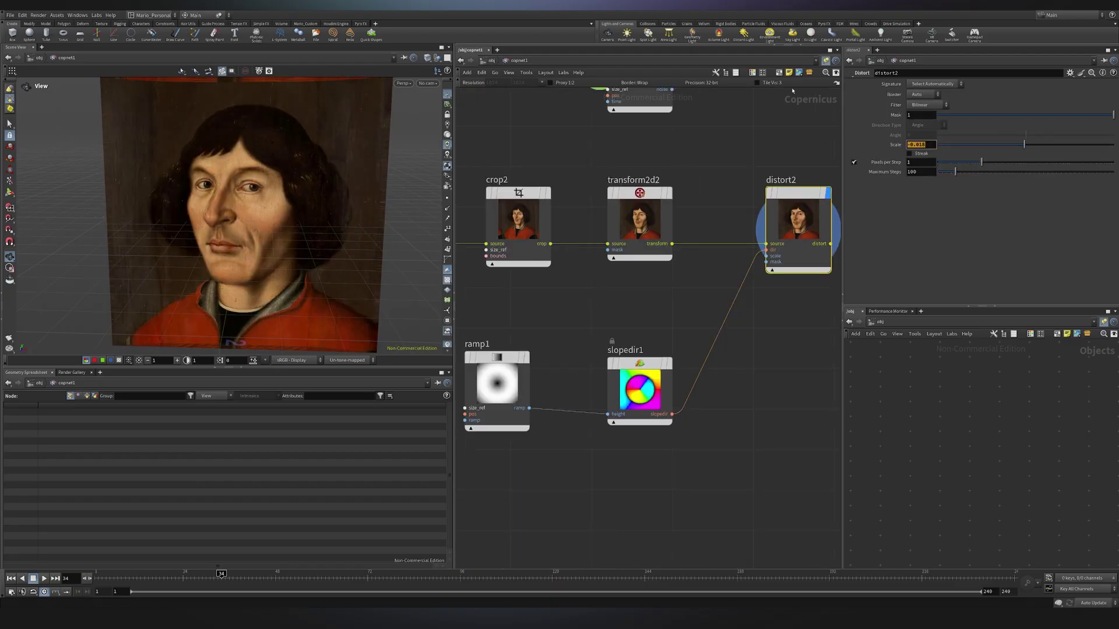
key("Caps_Lock")
type("sin")
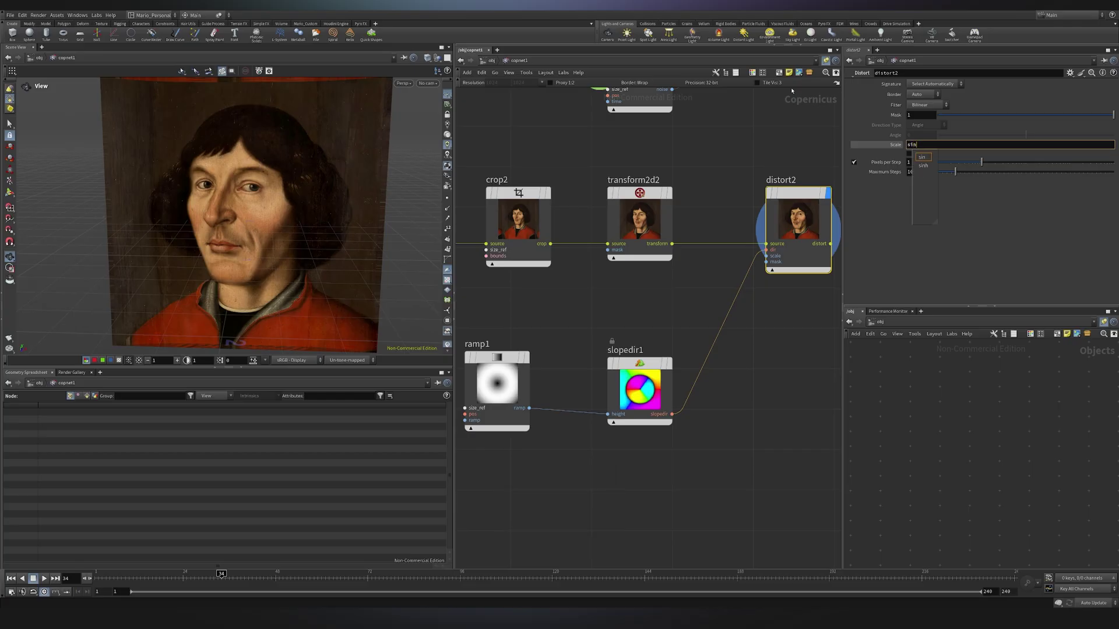
type("($F")
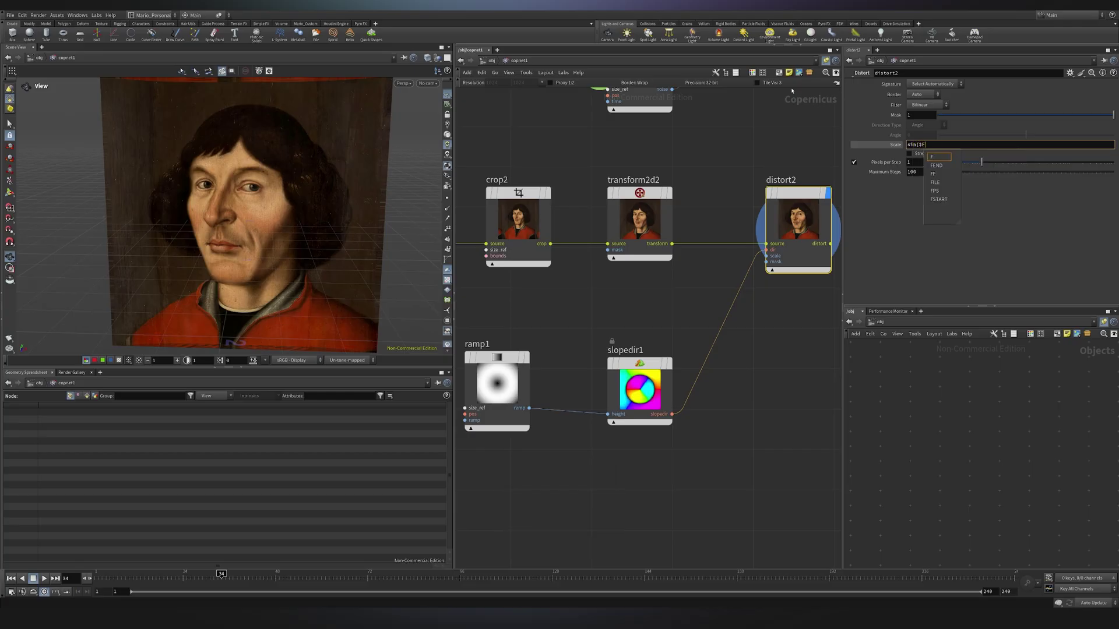
type("*")
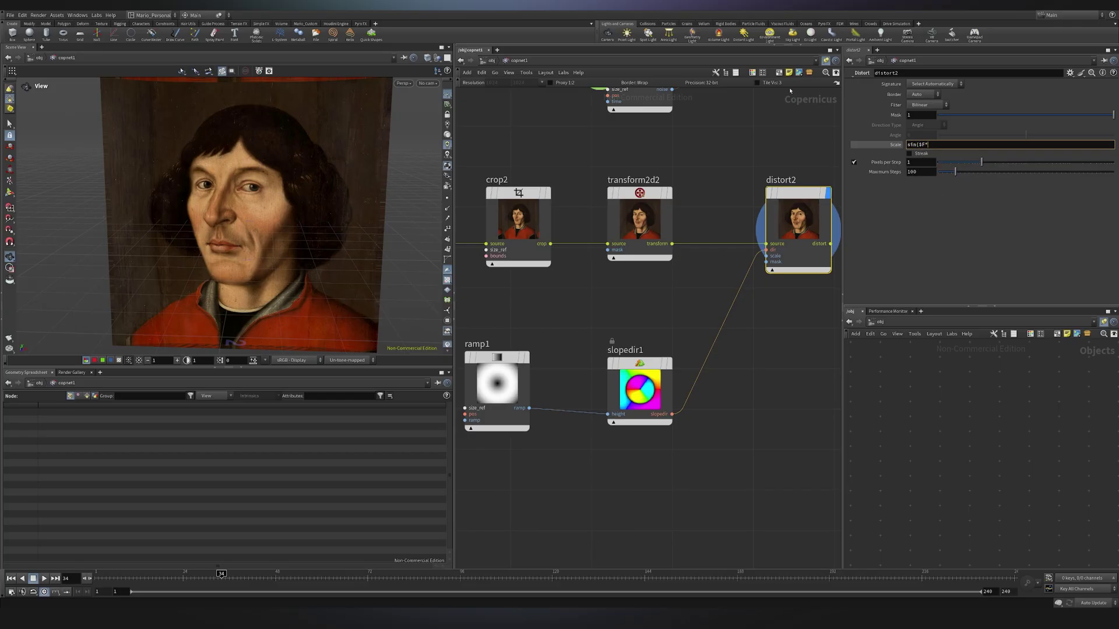
type("8)")
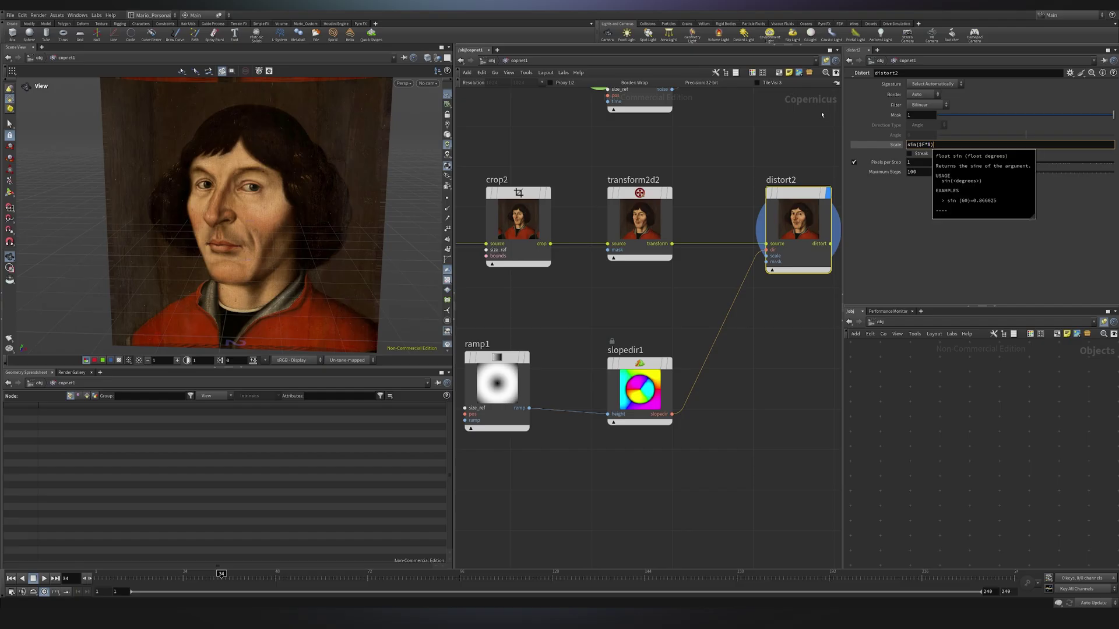
key("Return")
key("Up")
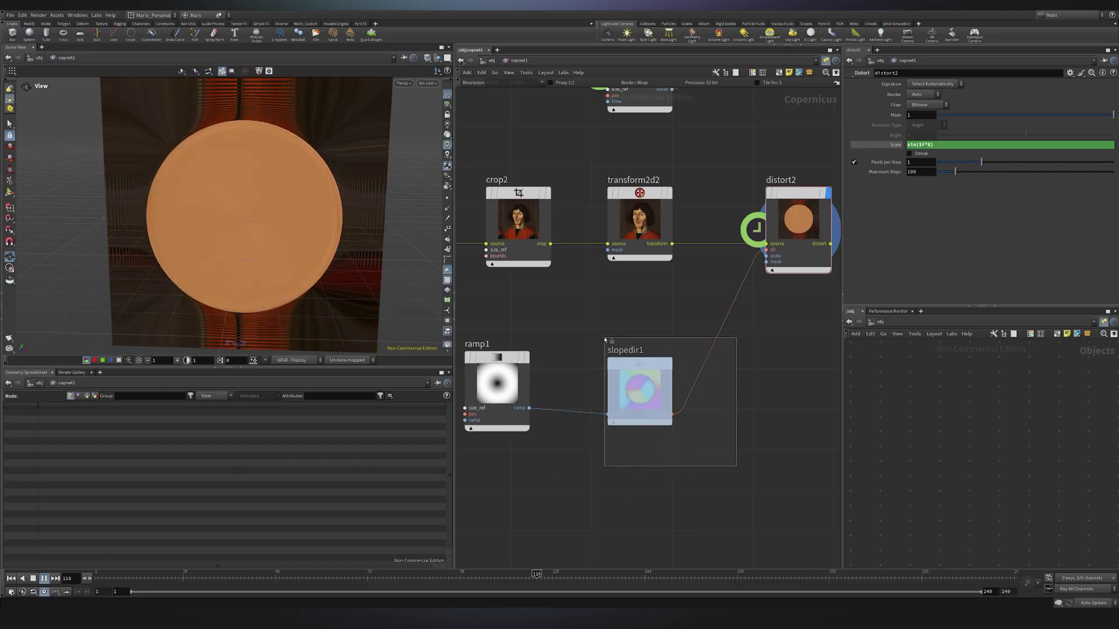
Set the Slope Direction node's Scale to 0.126 and its Kernel Size to 50.
left_click(640, 394)
left_click_drag(1105, 96, 1013, 97)
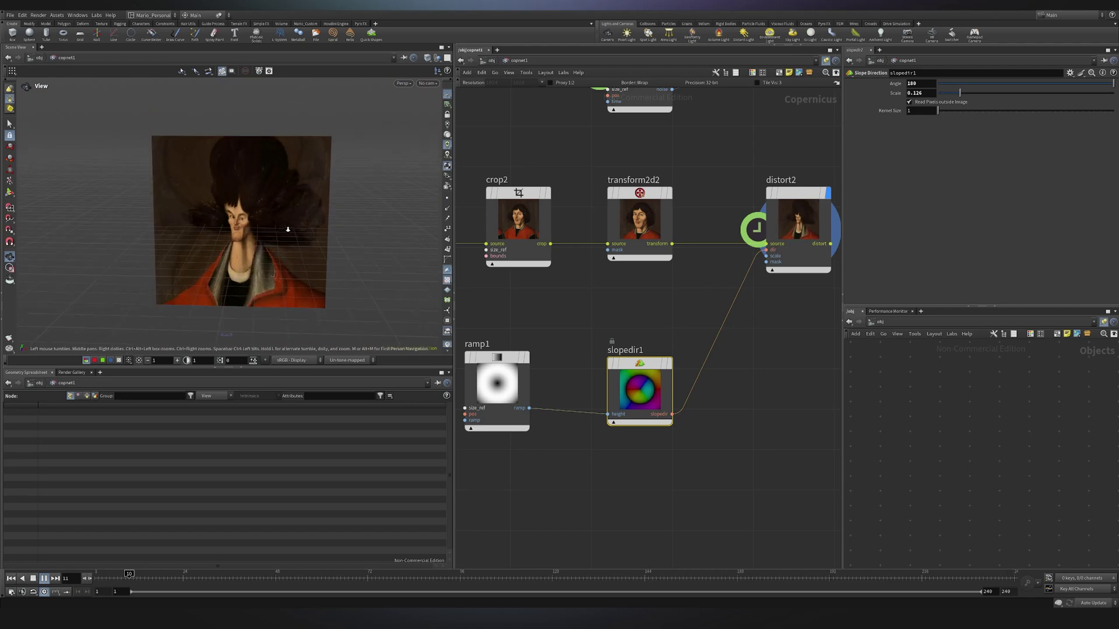
left_click_drag(938, 111, 870, 117)
type("5")
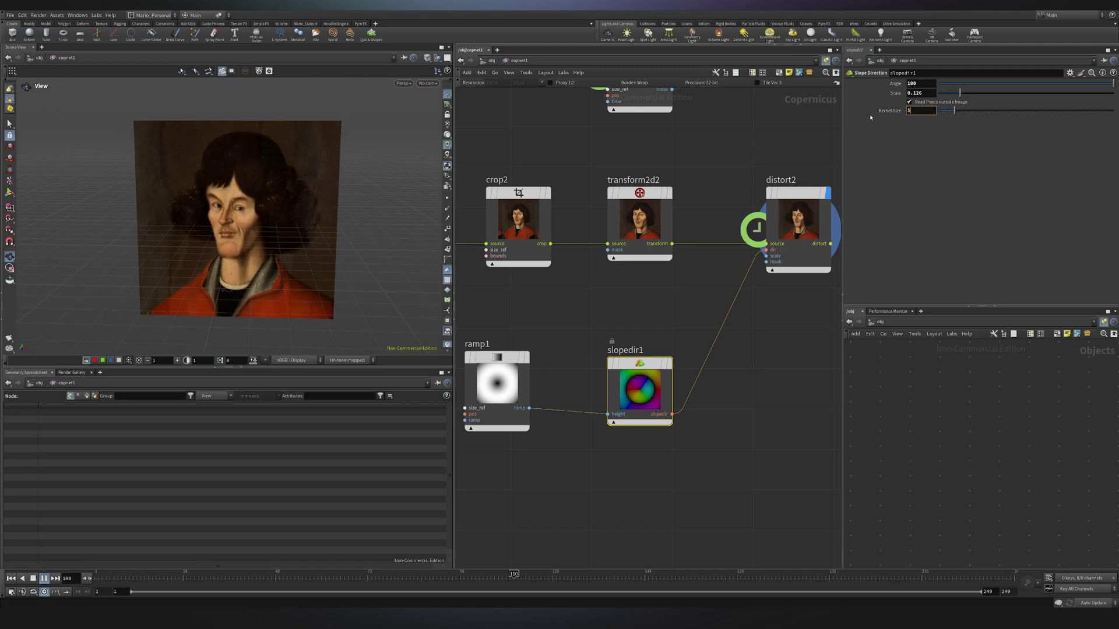
type("0")
key("Return")
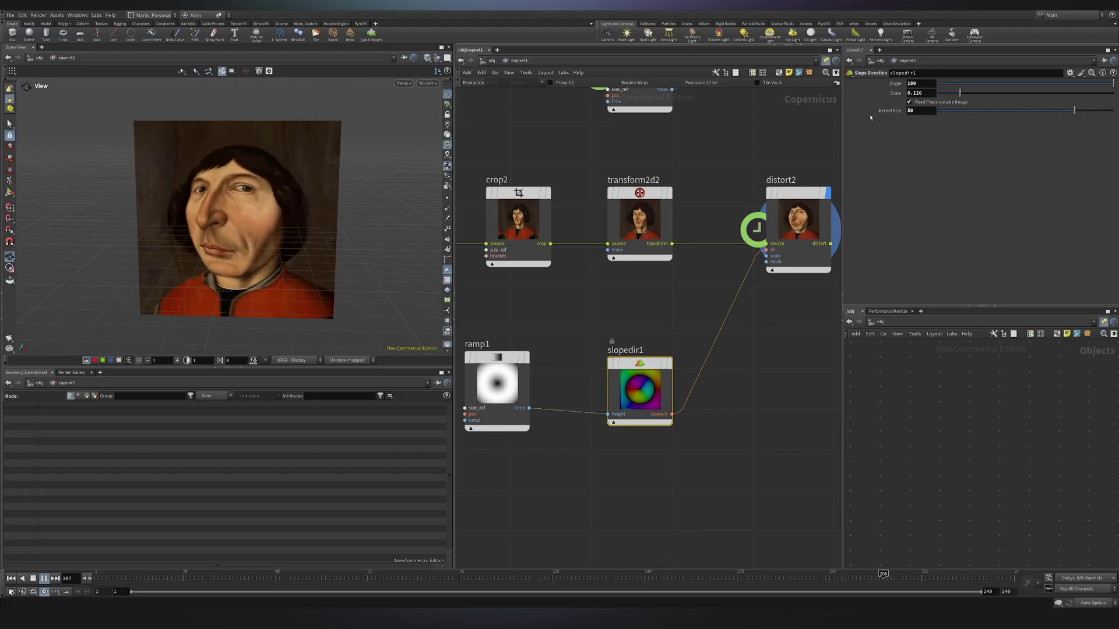
scroll(260, 225, "up", 5)
scroll(260, 224, "down", 3)
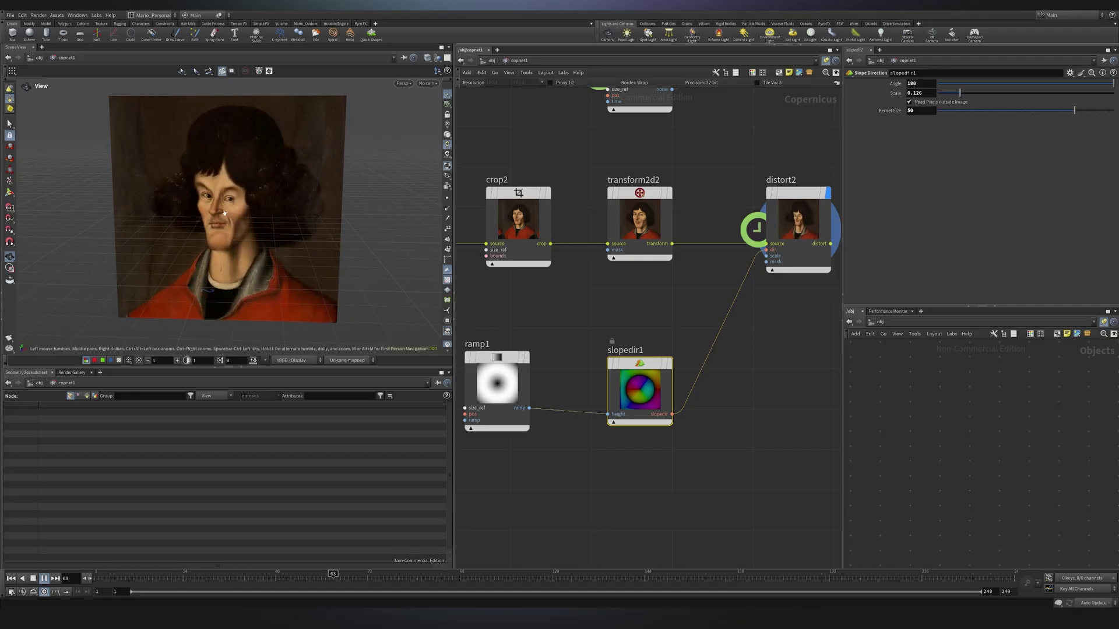
Add a new Ramp node in the empty area below the slope-direction network and set its Type to Radial.
scroll(657, 422, "down", 5)
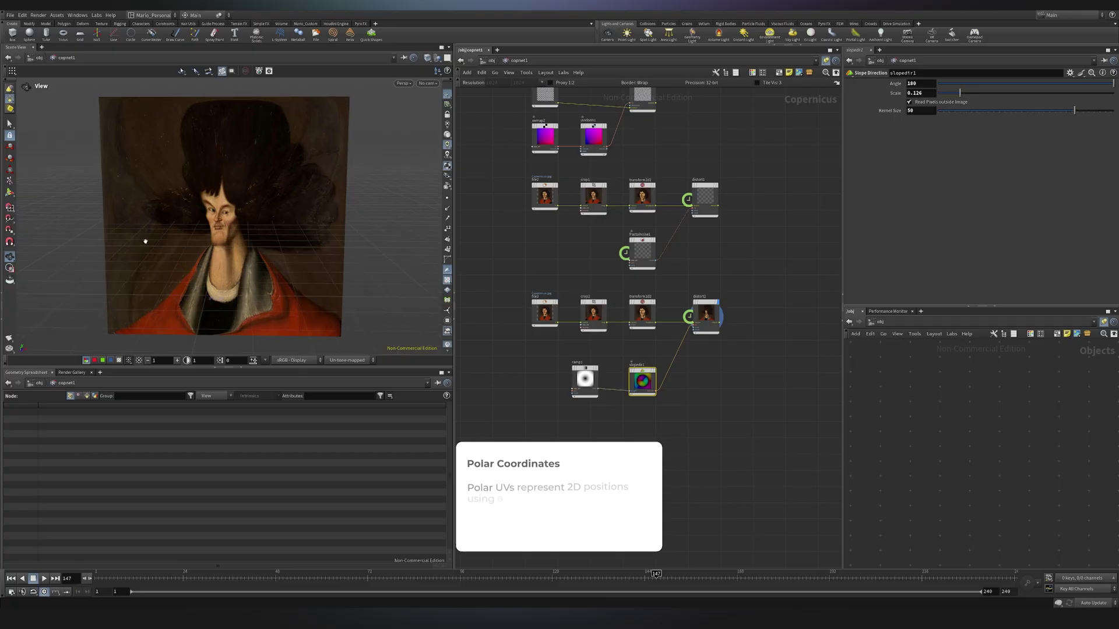
middle_click_drag(606, 245, 610, 335)
middle_click_drag(617, 124, 639, 320)
scroll(640, 320, "down", 2)
scroll(640, 320, "up", 5)
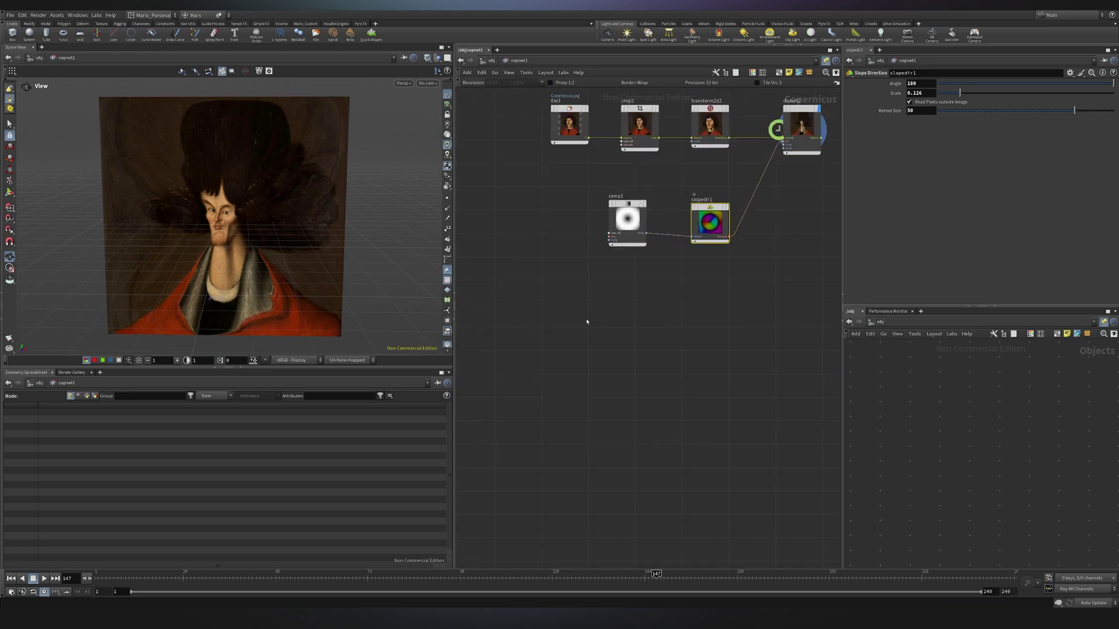
scroll(587, 321, "up", 2)
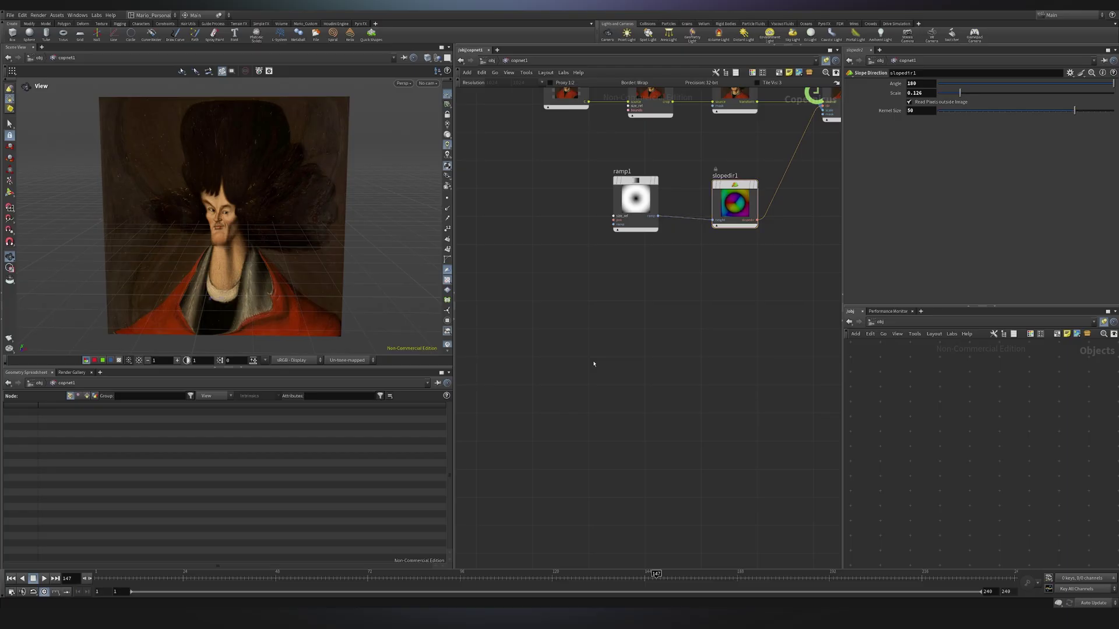
key("Tab")
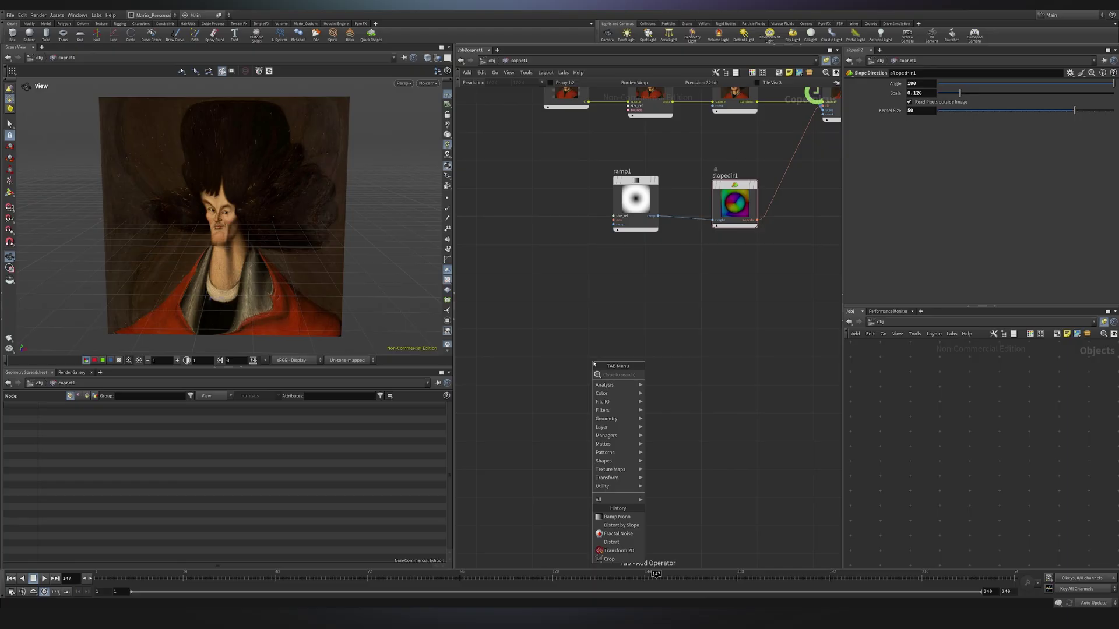
type("ramp")
key("Return")
left_click(593, 363)
left_click(931, 96)
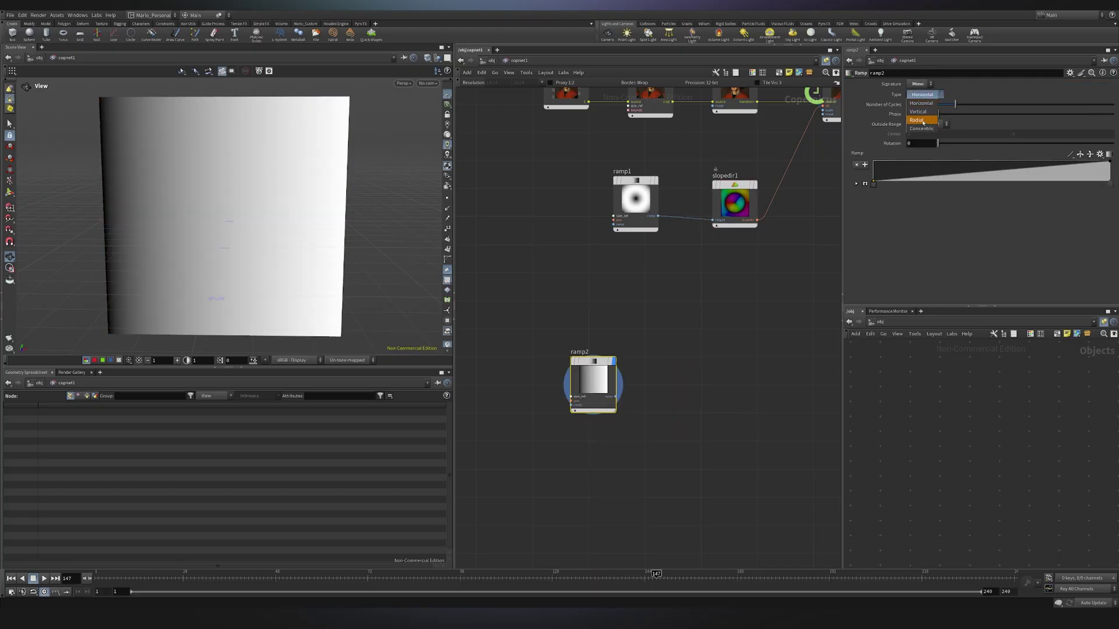
left_click(924, 120)
Duplicate the radial Ramp directly below it and set the copy's Type to Concentric.
left_click_drag(591, 385, 592, 463, "alt")
left_click(926, 95)
left_click(910, 135)
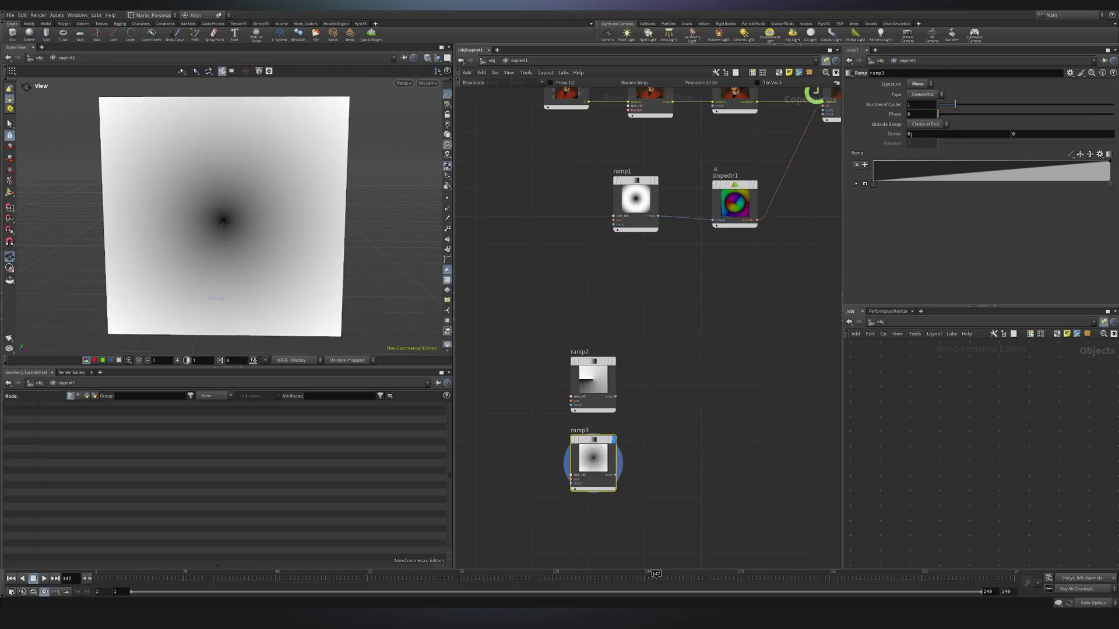
Add a Channel Join node beside the radial and concentric Ramps.
scroll(597, 432, "up", 2)
scroll(648, 382, "down", 3)
middle_click_drag(659, 390, 617, 375)
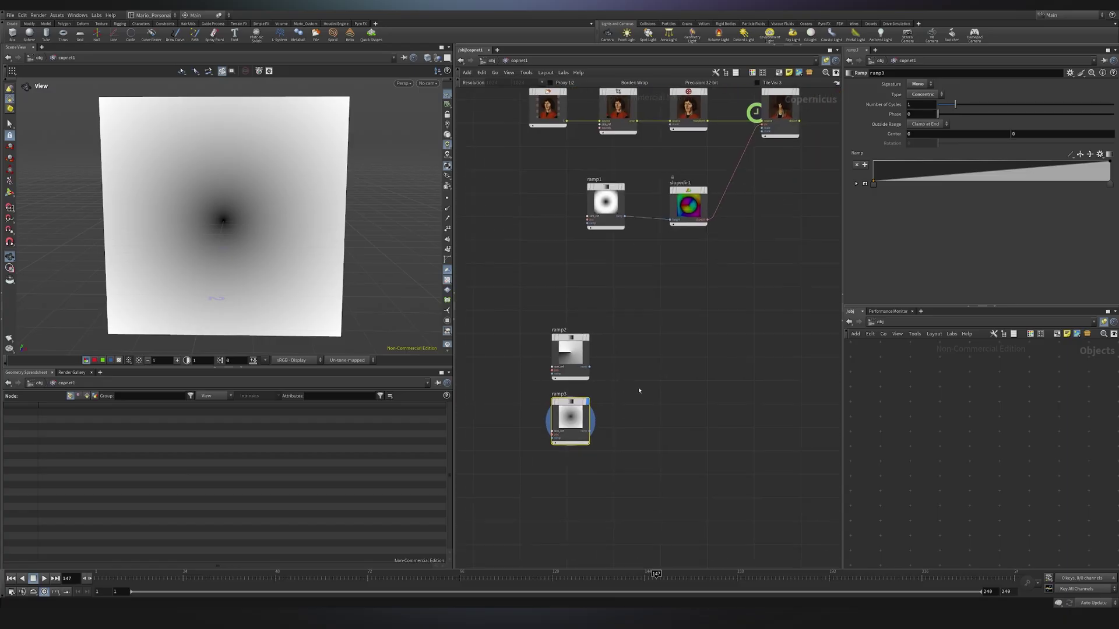
key("Tab")
type("ch")
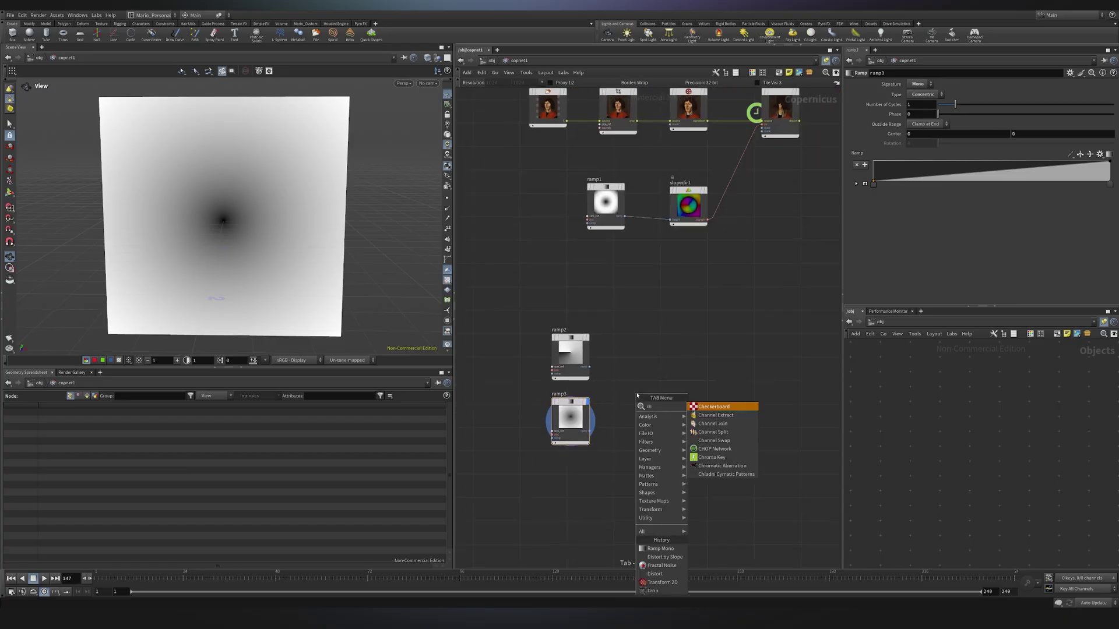
type("j")
key("Return")
scroll(619, 407, "up", 2)
left_click(647, 365)
scroll(577, 350, "up", 2)
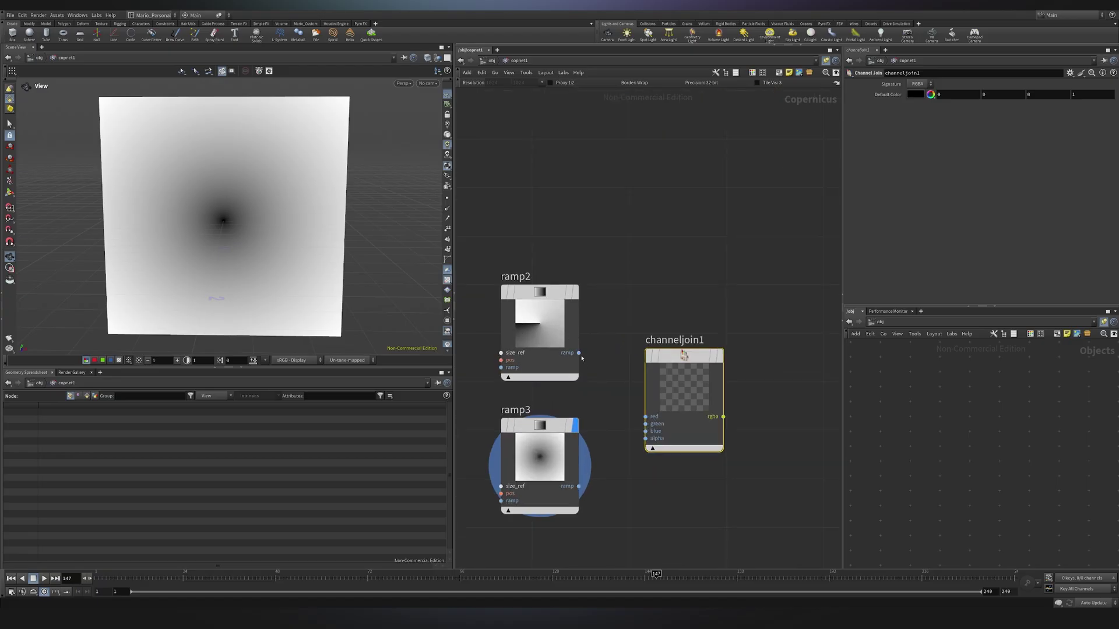
Connect the radial Ramp to Channel Join's red input and the concentric Ramp to its green input, and display Channel Join.
left_click_drag(579, 353, 645, 417)
left_click_drag(579, 486, 645, 424)
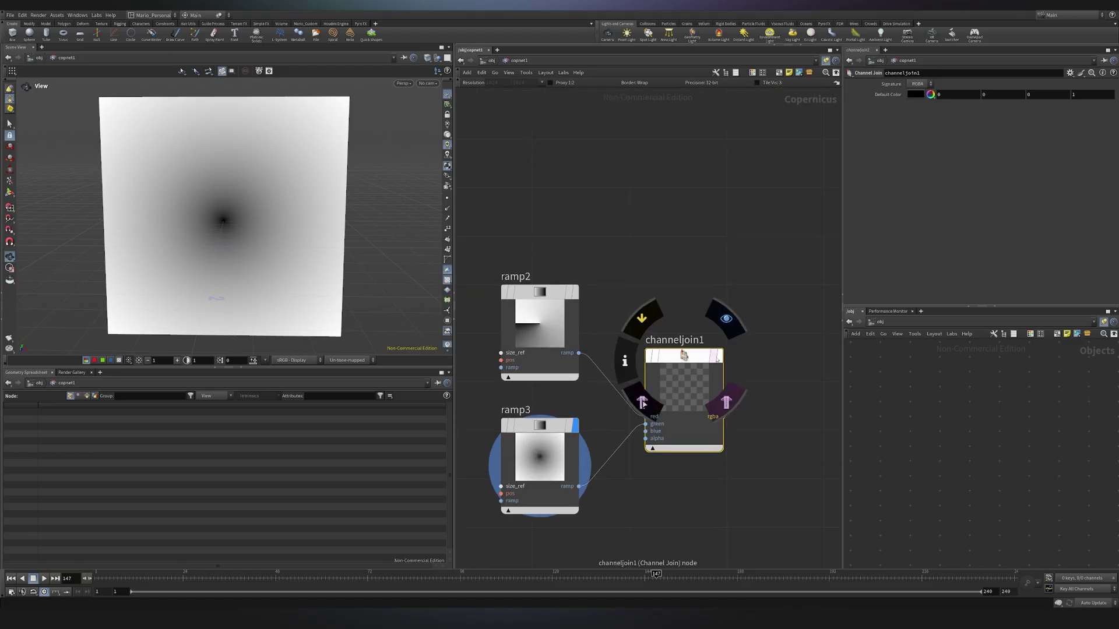
left_click(726, 318)
scroll(618, 397, "down", 3)
left_click_drag(662, 462, 540, 418)
scroll(602, 309, "down", 2)
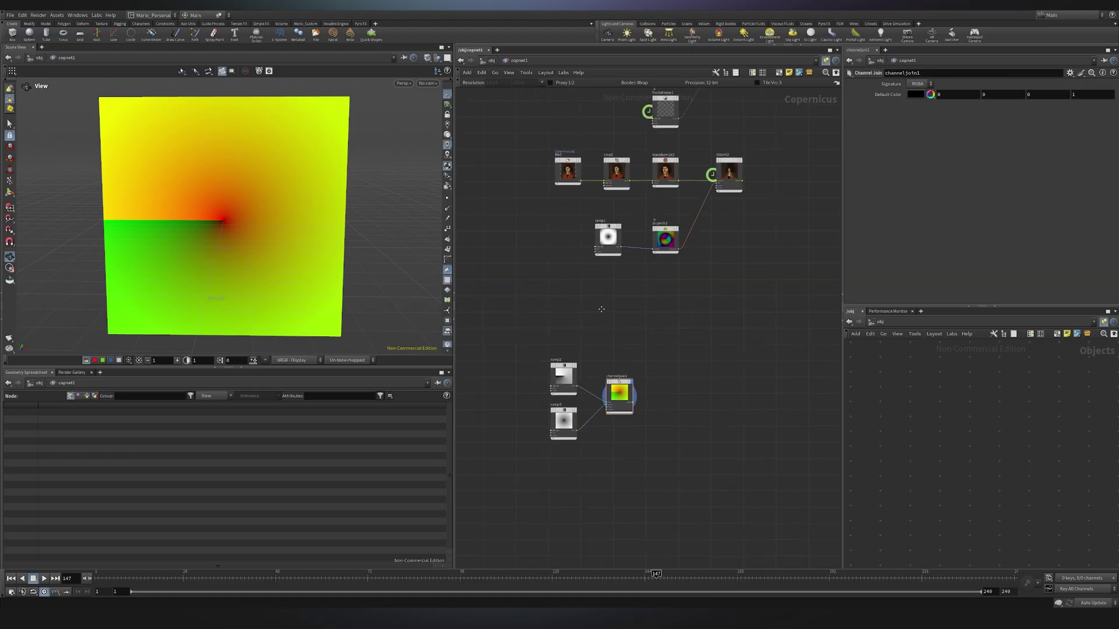
Add a UV Sample node after Channel Join, with Channel Join's output feeding its uv input.
middle_click_drag(602, 309, 622, 494)
middle_click_drag(679, 193, 724, 278)
scroll(725, 278, "up", 4)
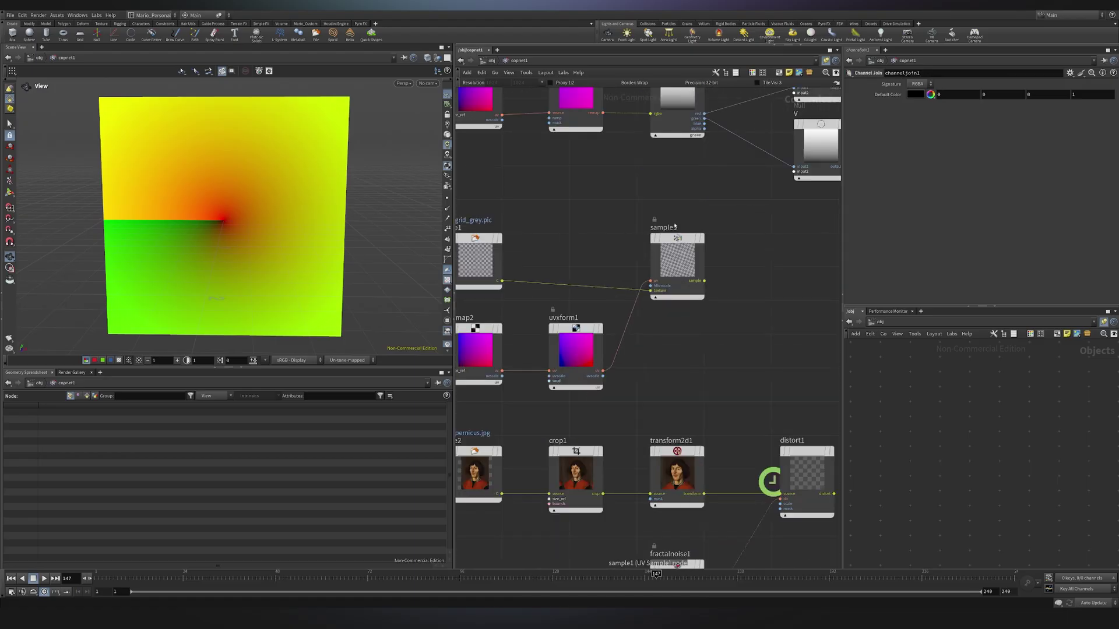
scroll(675, 330, "down", 4)
middle_click_drag(677, 350, 681, 98)
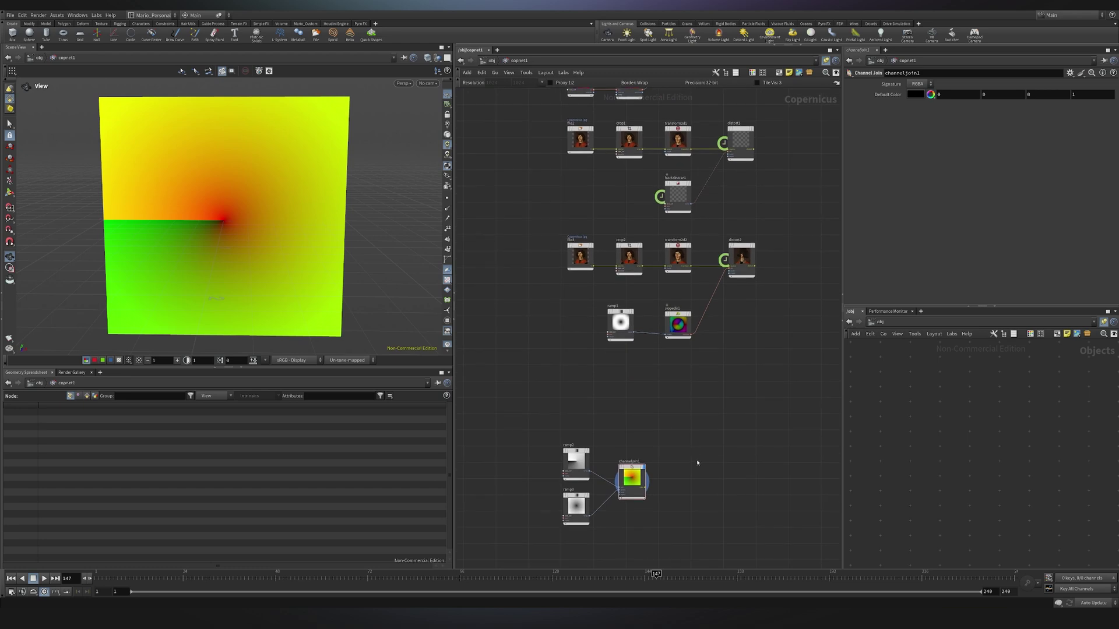
key("Tab")
type("uvs")
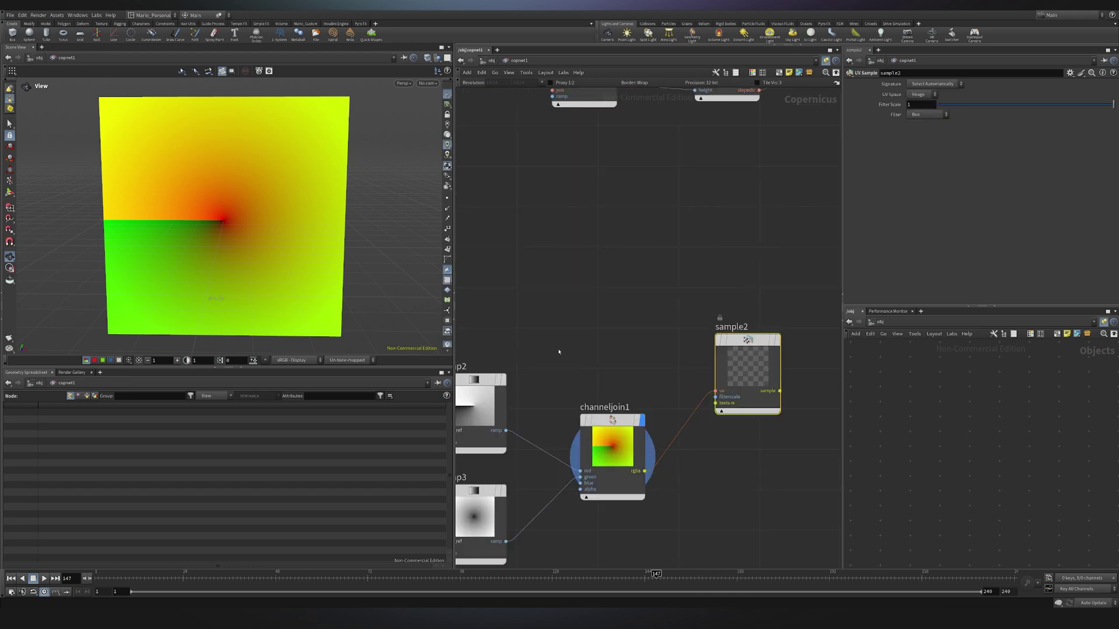
Set the Channel Join node's Signature to UV.
left_click_drag(567, 390, 653, 454)
left_click(639, 447)
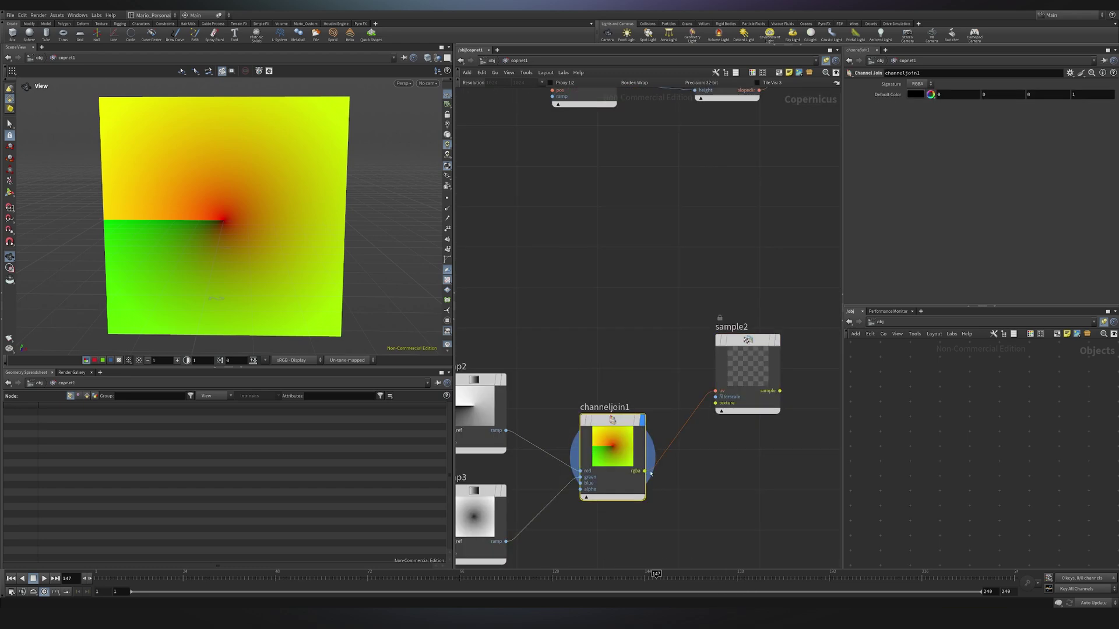
left_click(916, 84)
left_click(913, 101)
Copy the existing File node that loads uvgrid_grey.pic and paste it above the radial Ramp.
scroll(646, 332, "down", 3)
scroll(602, 292, "down", 3)
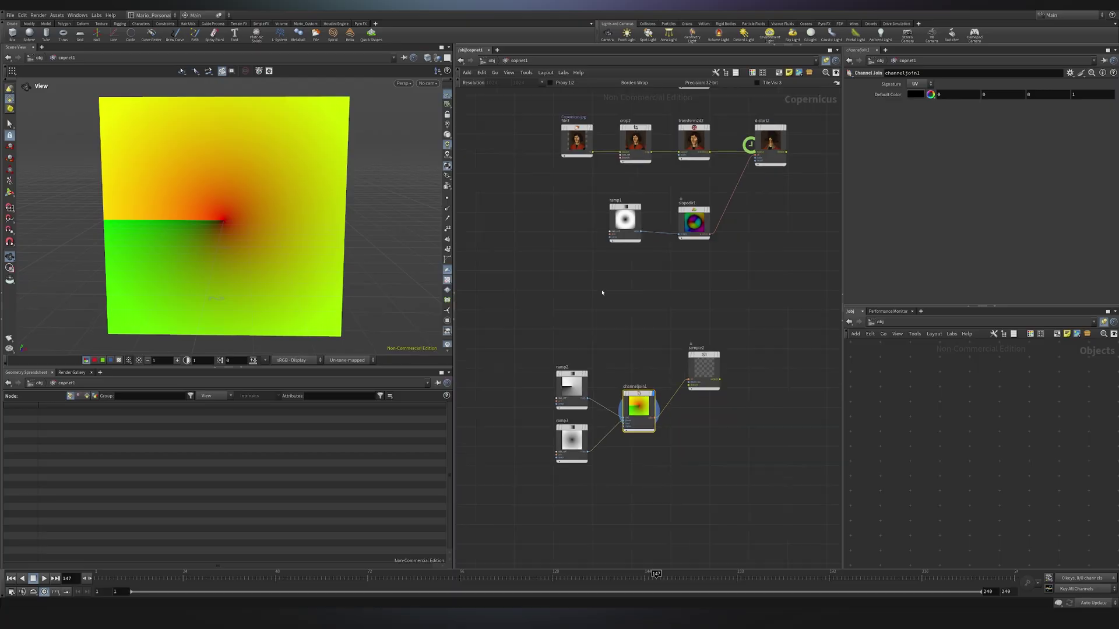
middle_click_drag(602, 292, 602, 359)
left_click(600, 203)
key("ctrl+c")
scroll(588, 376, "up", 5)
key("ctrl+v")
scroll(587, 388, "down", 2)
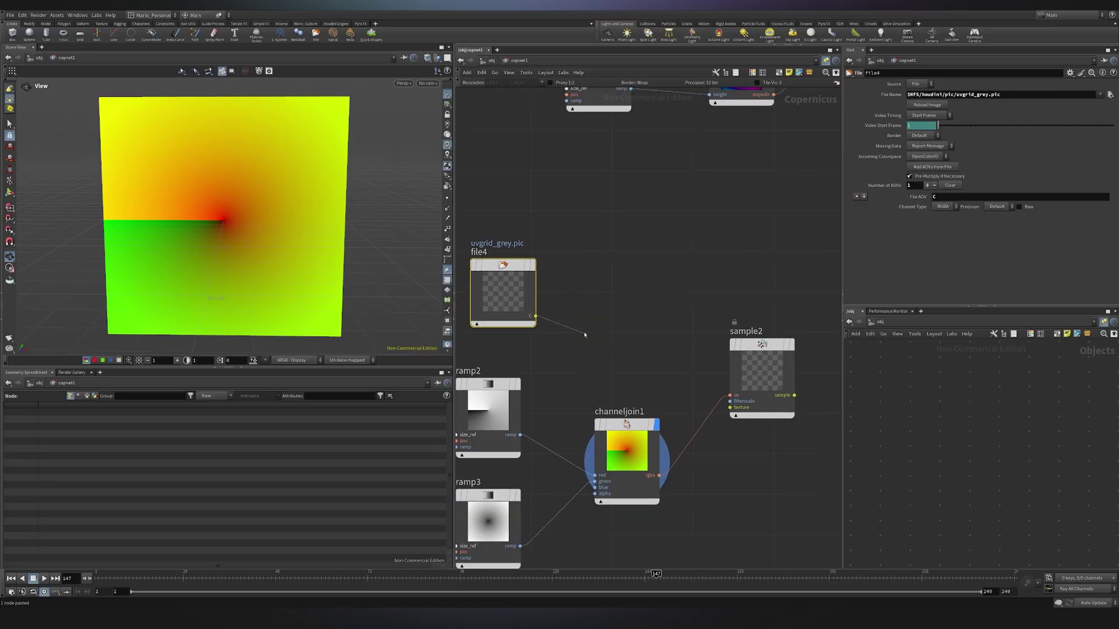
Connect the pasted uvgrid_grey.pic File node to UV Sample's texture input and display UV Sample.
left_click_drag(535, 316, 752, 343)
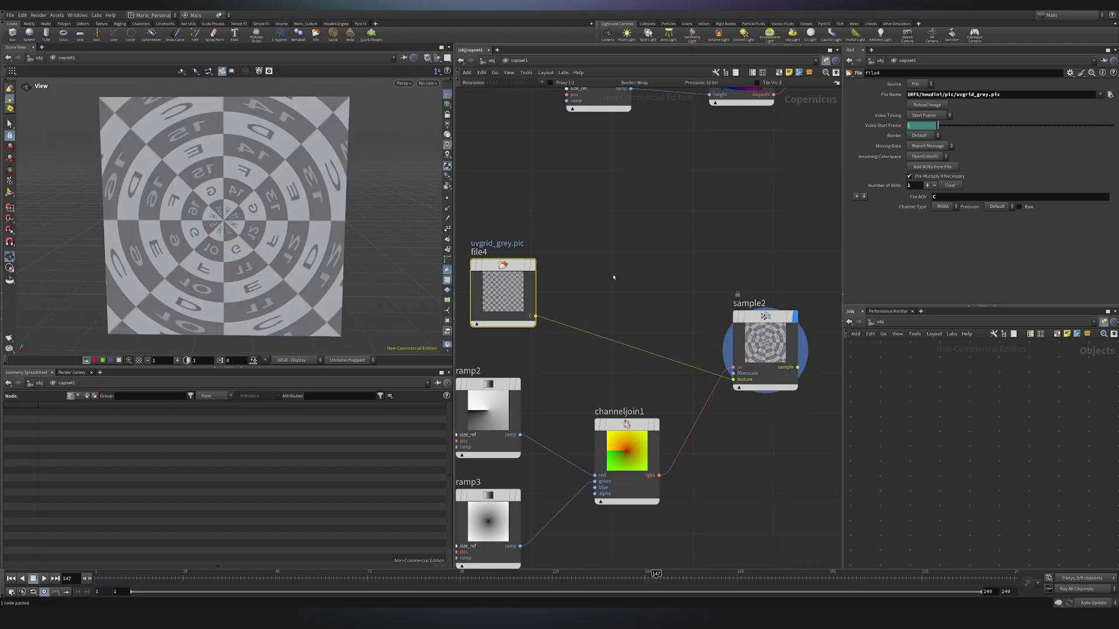
middle_click_drag(615, 258, 673, 246)
left_click_drag(565, 278, 551, 284)
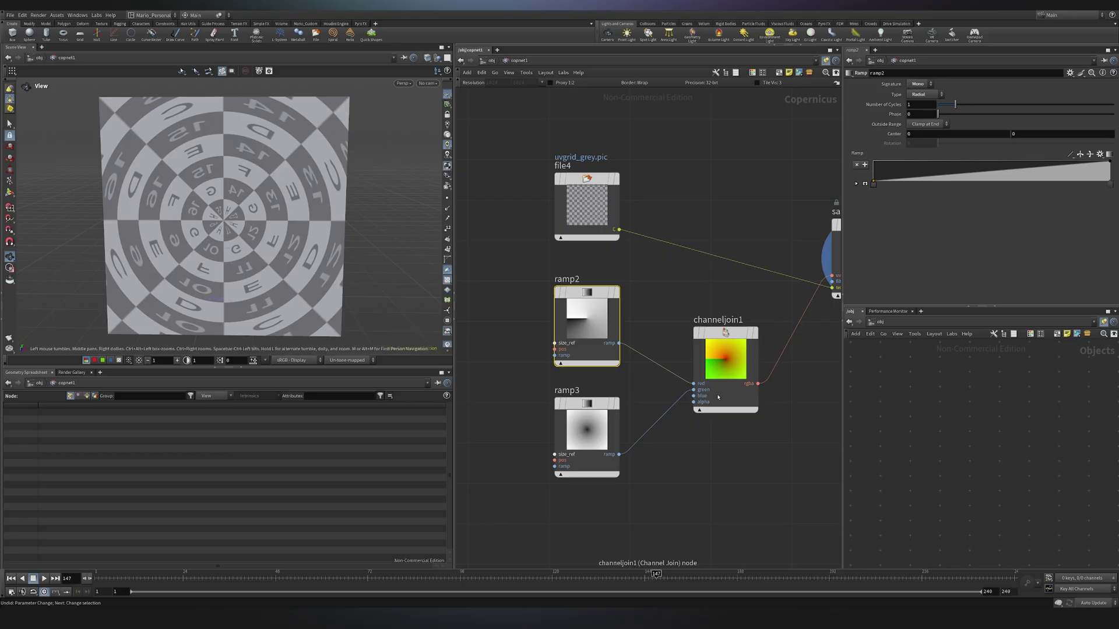
Move both Ramps and Channel Join aside and insert a UV Transform node between Channel Join and UV Sample.
left_click_drag(720, 475, 533, 332)
left_click_drag(593, 334, 519, 339)
key("Tab")
type("uvt")
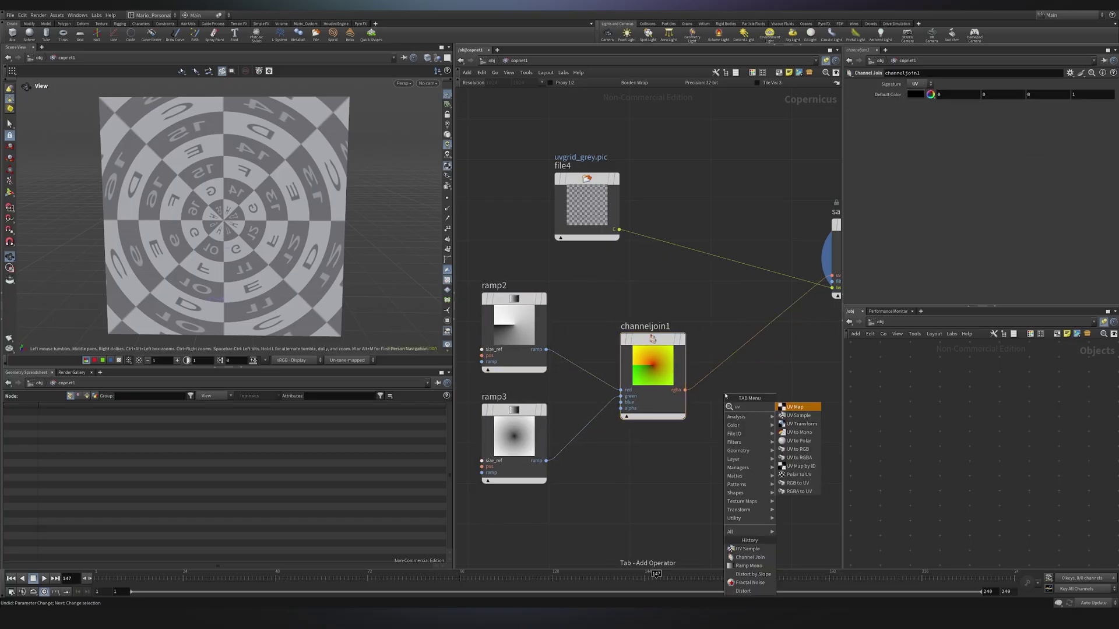
key("Return")
left_click(719, 392)
scroll(722, 464, "down", 3)
scroll(716, 464, "up", 2)
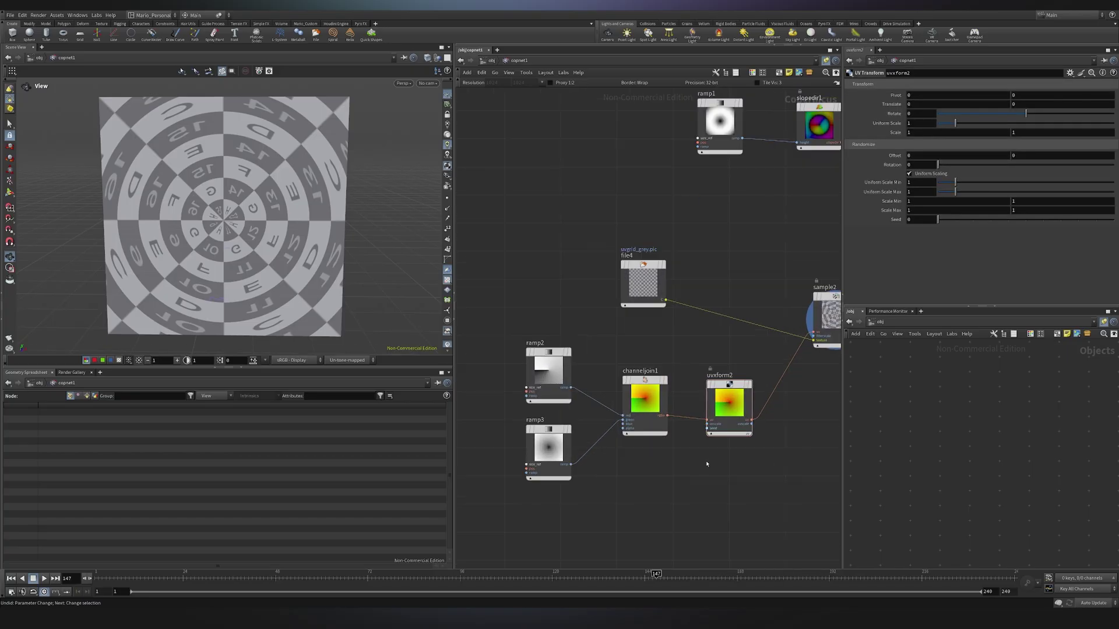
scroll(571, 350, "up", 3)
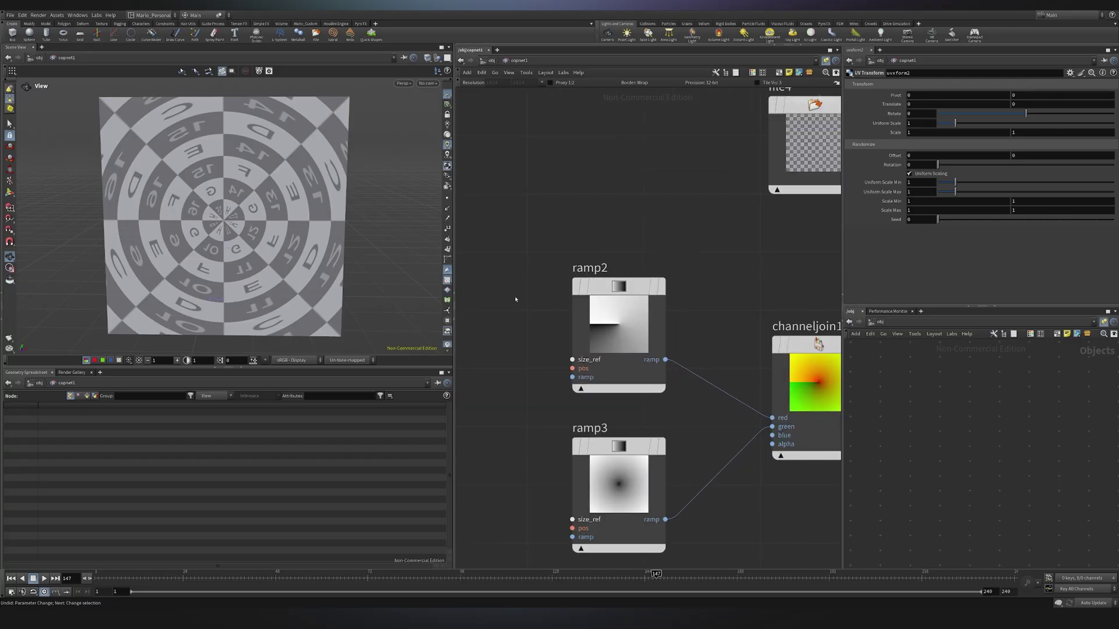
Rename the radial Ramp to Angle and the concentric Ramp to Length.
left_click(590, 268)
key("Caps_Lock")
type("Angle")
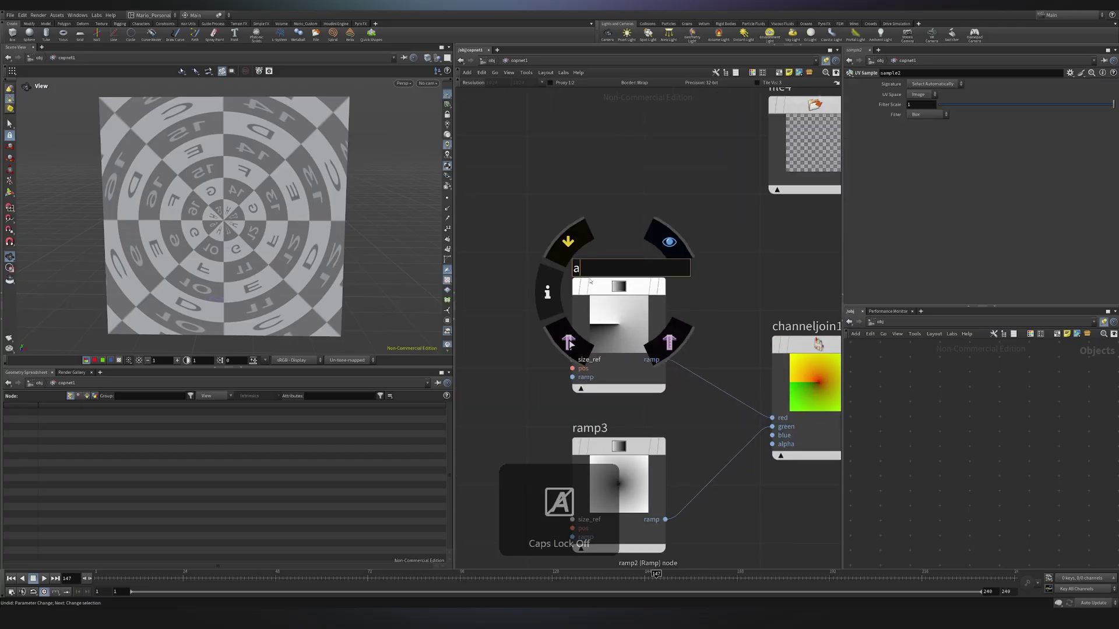
key("Return")
left_click(593, 428)
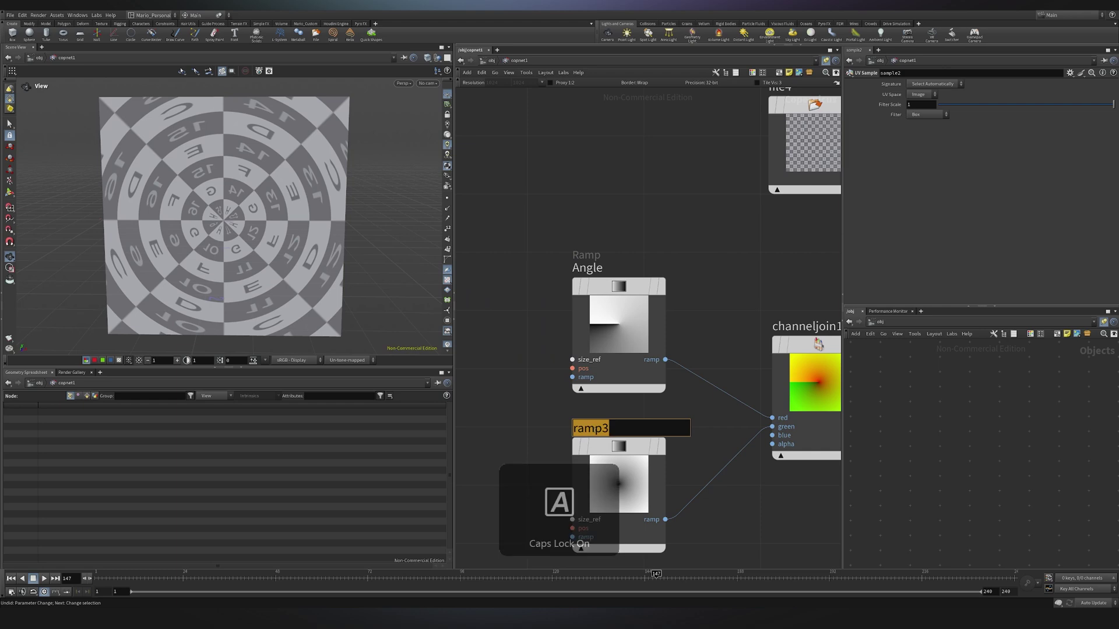
type("Length")
key("Return")
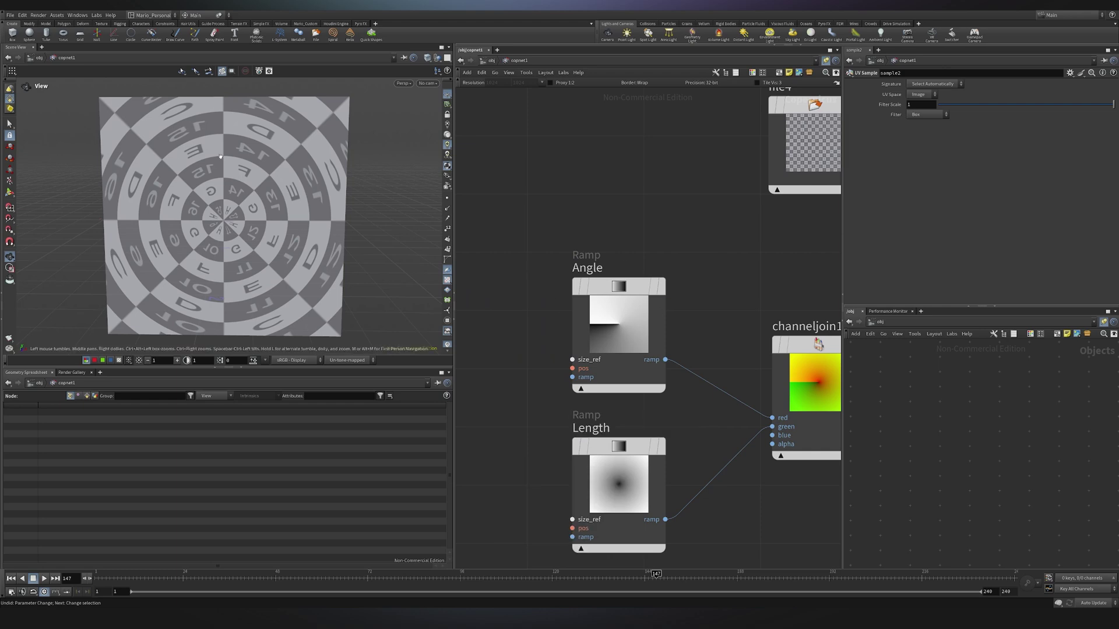
Try changing the Number of Cycles on the Length Ramp and undo the change.
left_click(619, 484)
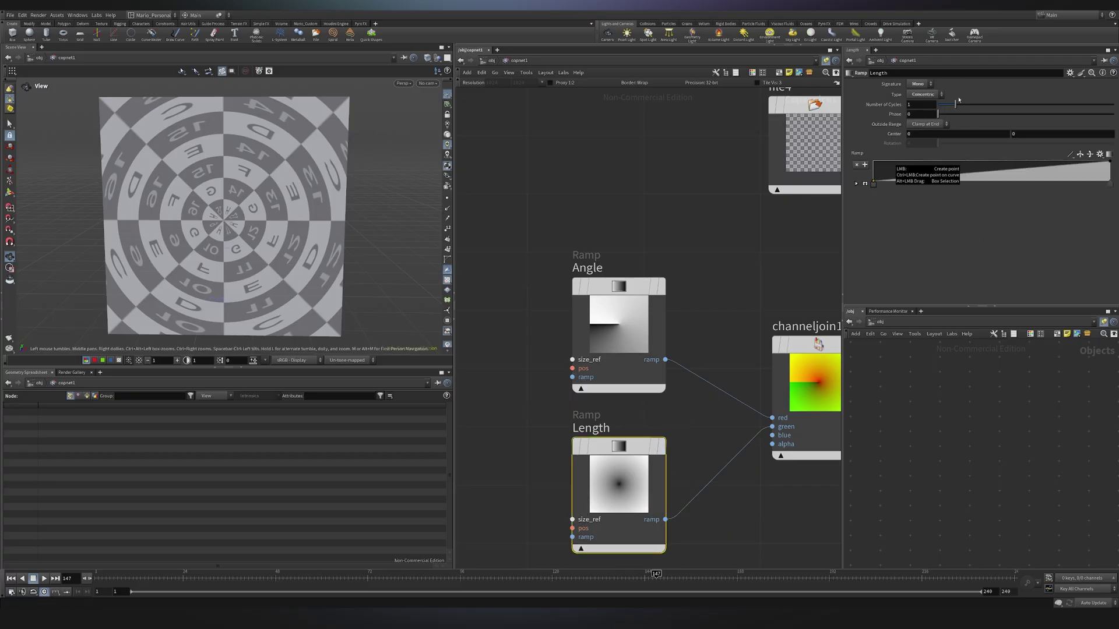
left_click_drag(955, 103, 963, 104)
key("ctrl+z")
Set the horizontal Scale of the UV Transform node after Channel Join to 6.
scroll(644, 282, "down", 4)
middle_click_drag(645, 282, 575, 282)
scroll(707, 315, "up", 3)
left_click(714, 335)
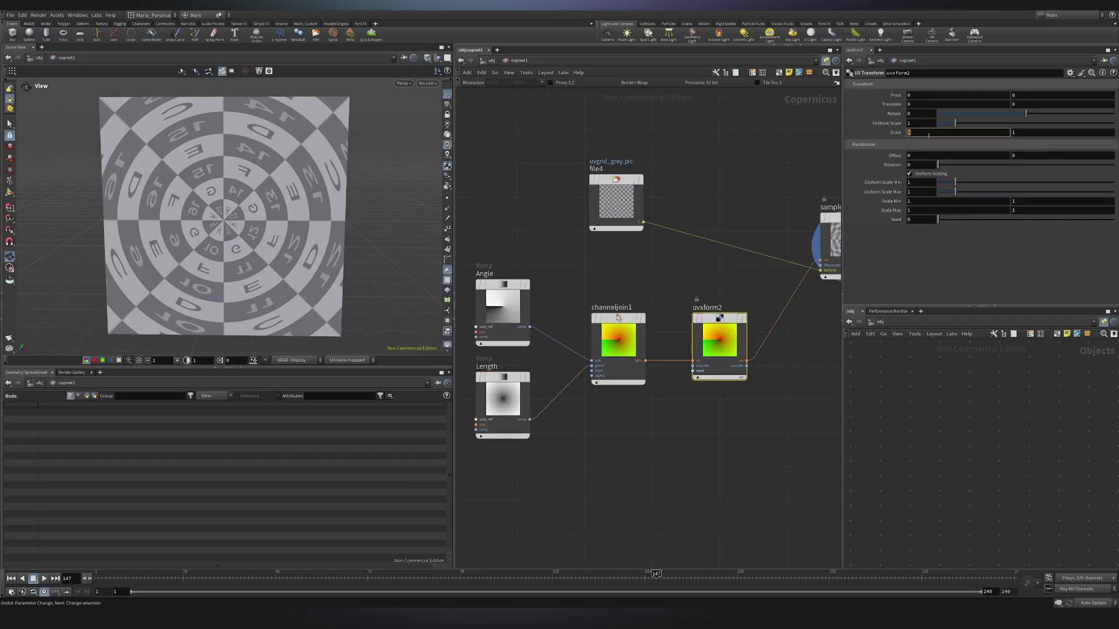
left_click(908, 132)
mouse_move(915, 132)
middle_mouse_down()
mouse_move(962, 129)
mouse_move(915, 128)
middle_mouse_up()
key("ctrl+z")
left_click_drag(915, 132, 889, 132)
type("6")
key("Return")
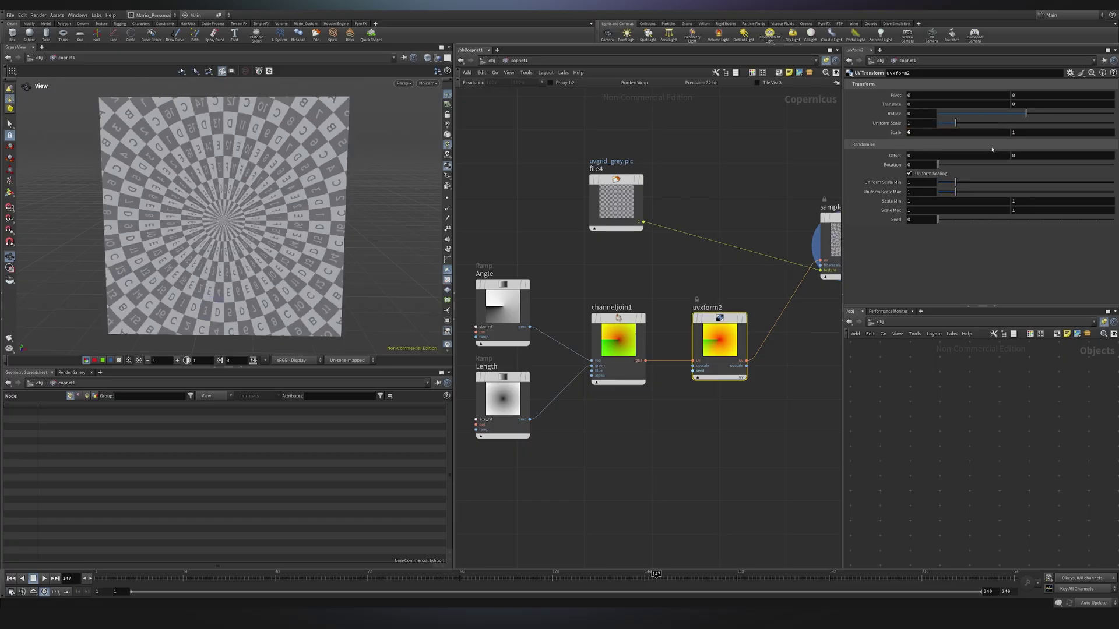
Move the uvgrid_grey.pic File node directly above the Angle Ramp.
middle_click_drag(1018, 133, 639, 145)
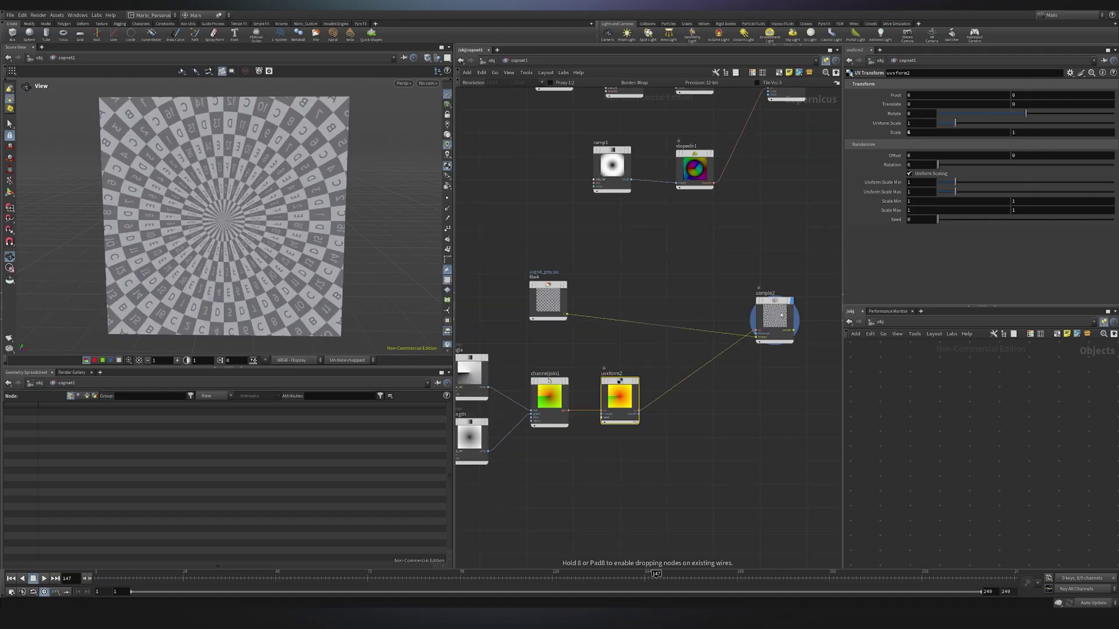
middle_click_drag(627, 271, 717, 256)
left_click_drag(638, 285, 559, 287)
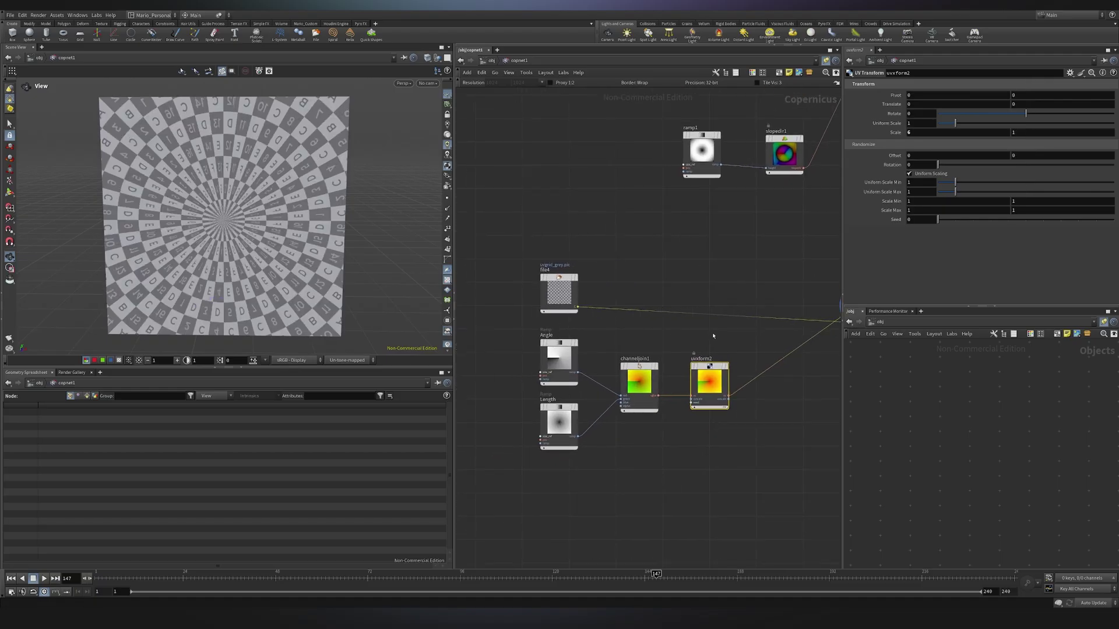
Add a Font node below the UV Transform with the text "This is a test This is a test".
middle_click_drag(736, 346, 604, 319)
key("Tab")
type("font")
key("Return")
scroll(641, 420, "up", 3)
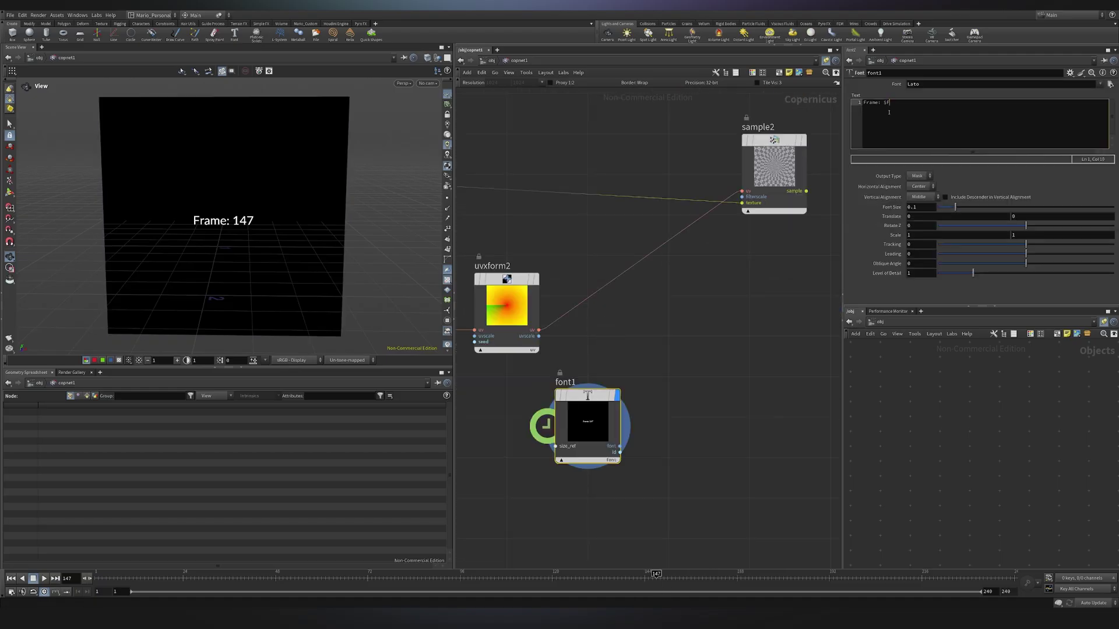
type("This is a test This is a test")
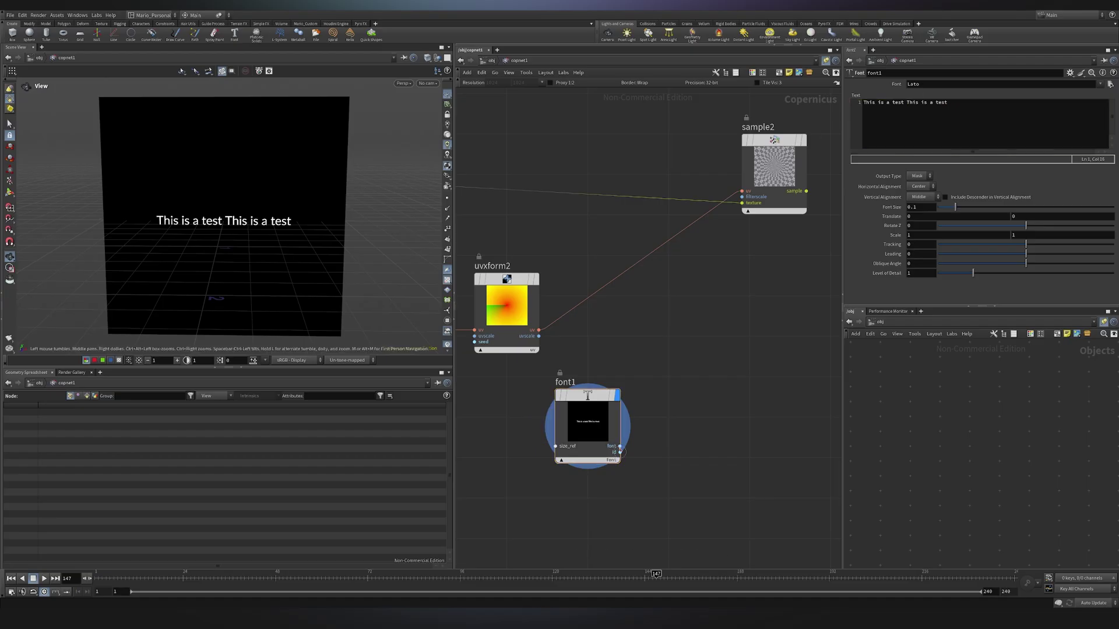
Connect the Font node's font output to UV Sample's texture input and display UV Sample.
left_click(619, 446)
left_click(742, 203)
left_click(811, 107)
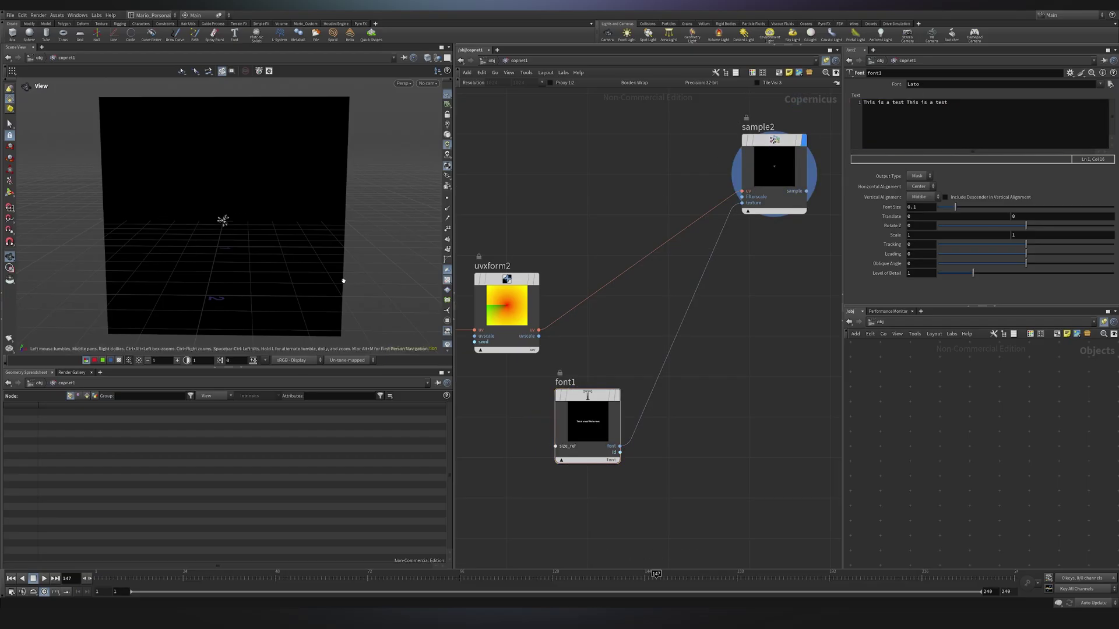
Raise the Font node's text to a vertical Translate of 0.6, checking the polar result on UV Sample.
left_click(617, 396)
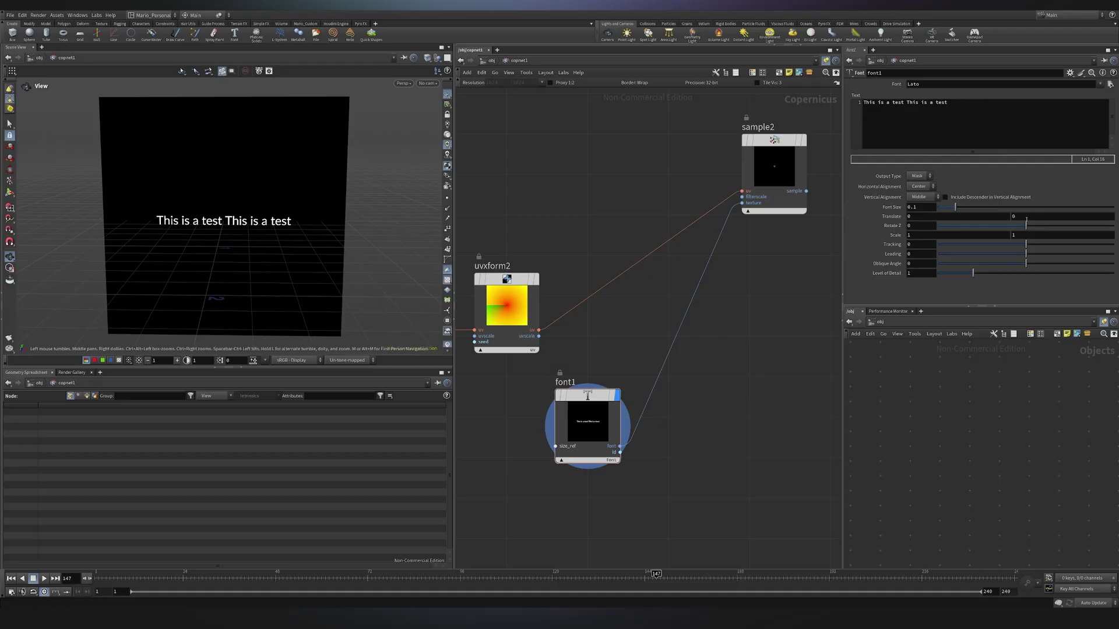
middle_click_drag(1026, 219, 1062, 218)
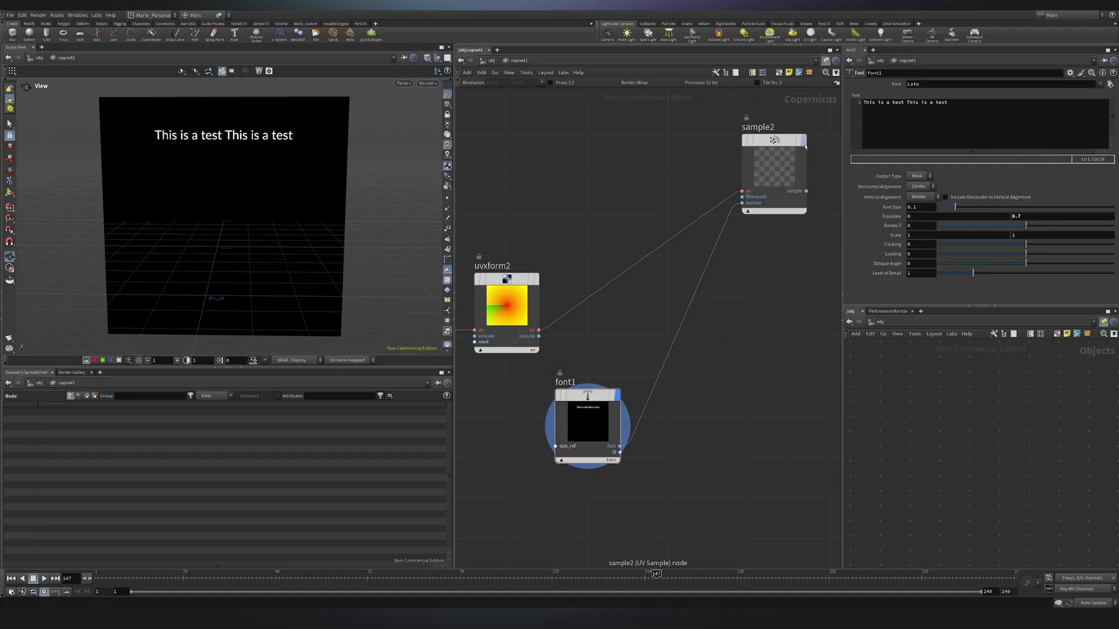
left_click(804, 142)
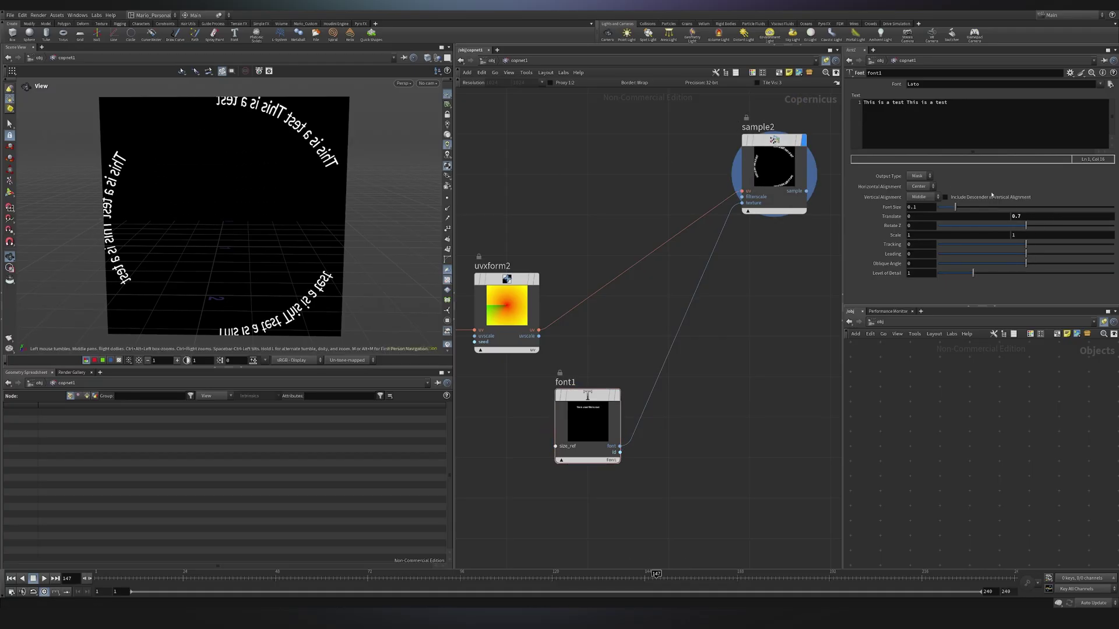
middle_click_drag(1023, 216, 1016, 216)
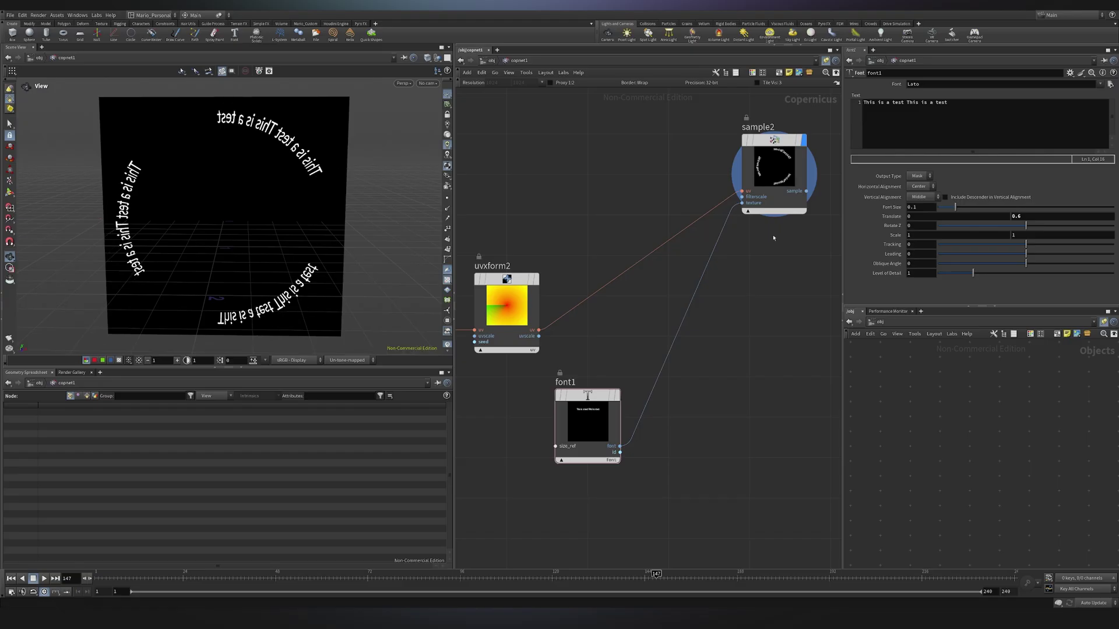
Set the UV Transform's horizontal Scale to -6 and align it neatly with the Font and UV Sample nodes.
left_click(517, 314)
left_click_drag(552, 223, 462, 373)
left_click(909, 132)
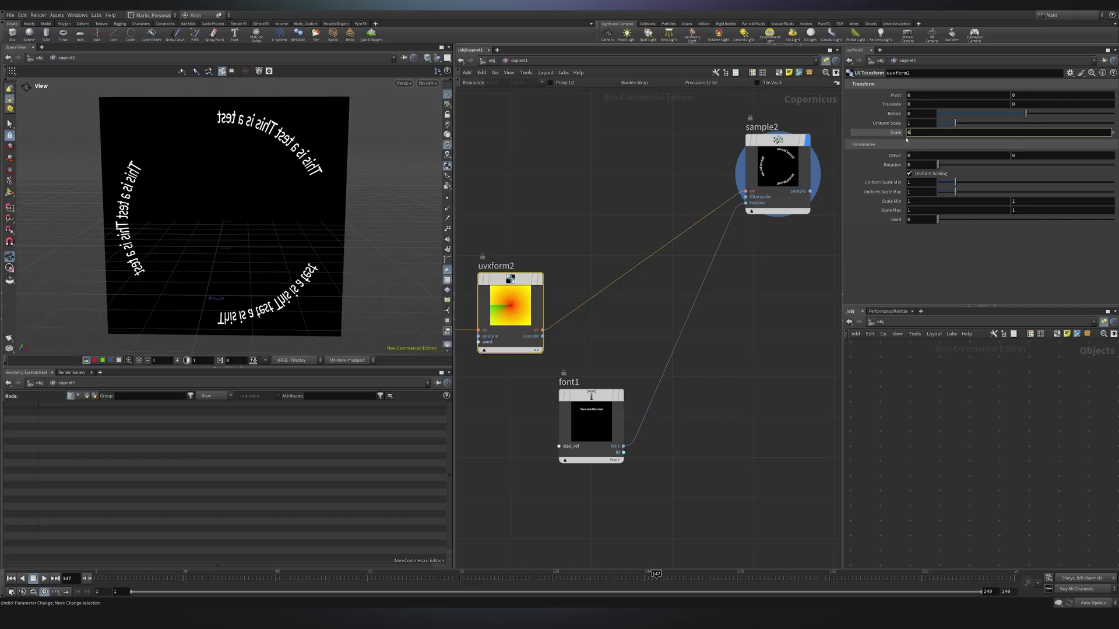
key("Return")
key("l")
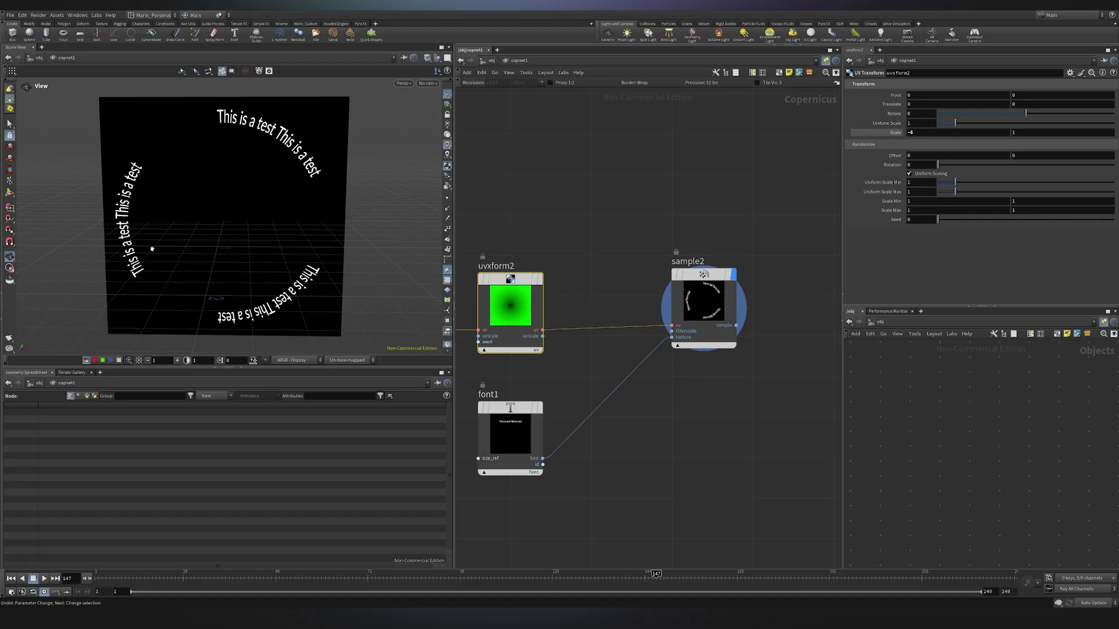
Add an SDF Shape node below the Font node.
scroll(616, 311, "down", 6)
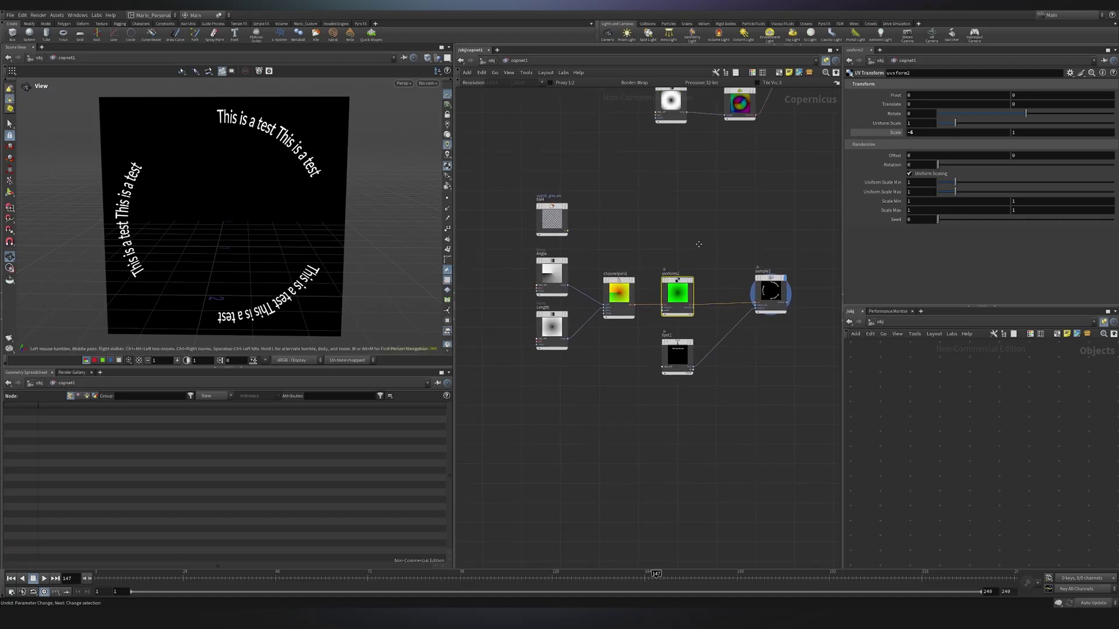
scroll(607, 313, "up", 3)
middle_click_drag(718, 360, 609, 364)
key("Tab")
type("sdf")
mouse_move(584, 462)
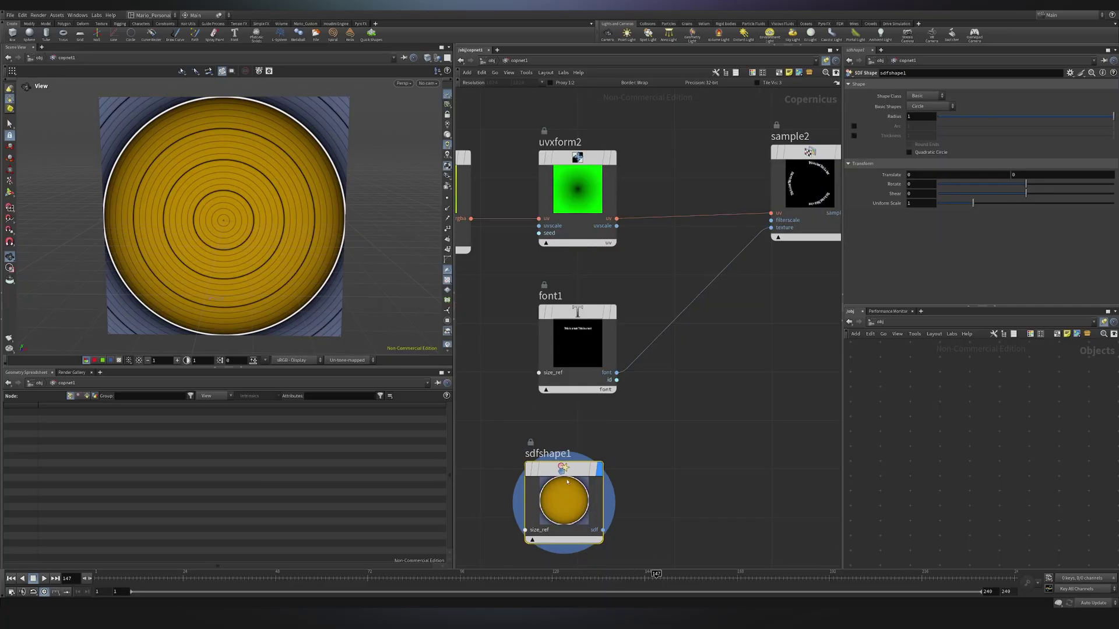
Set the SDF Shape to Star with a Uniform Scale of 0.265 and a vertical Translate of 0.4.
left_click(931, 106)
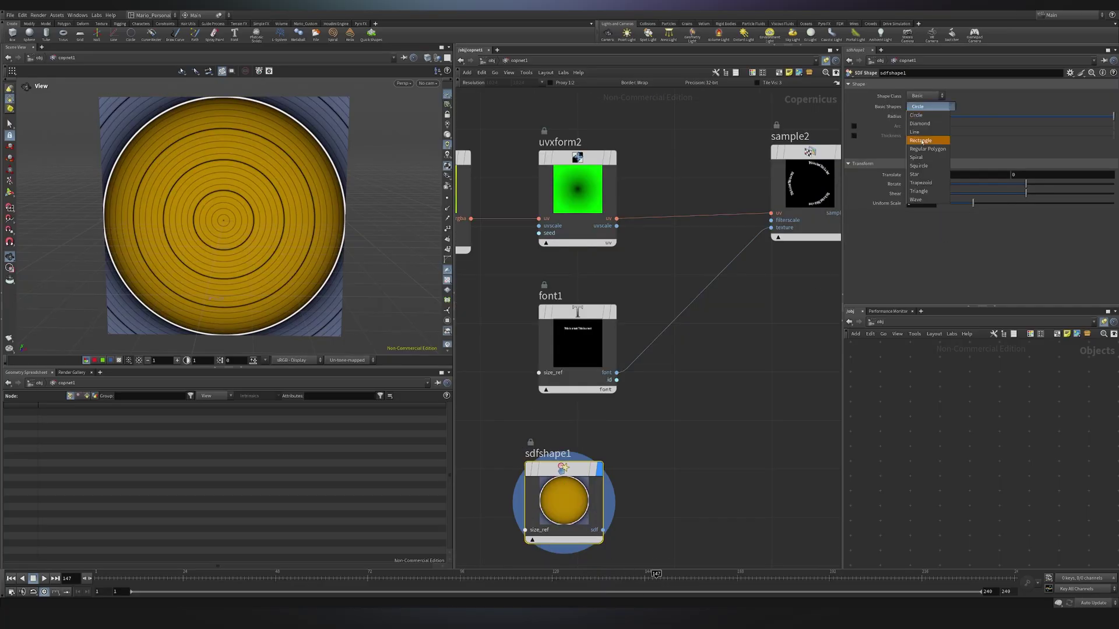
left_click(932, 174)
left_click_drag(972, 187, 956, 187)
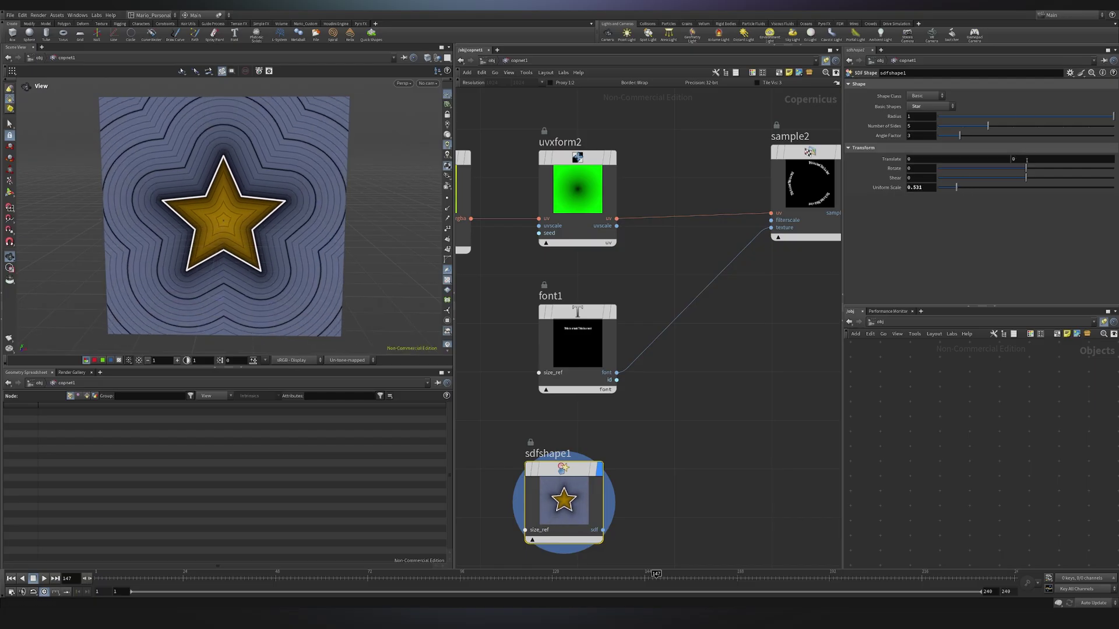
middle_click_drag(1027, 160, 1051, 159)
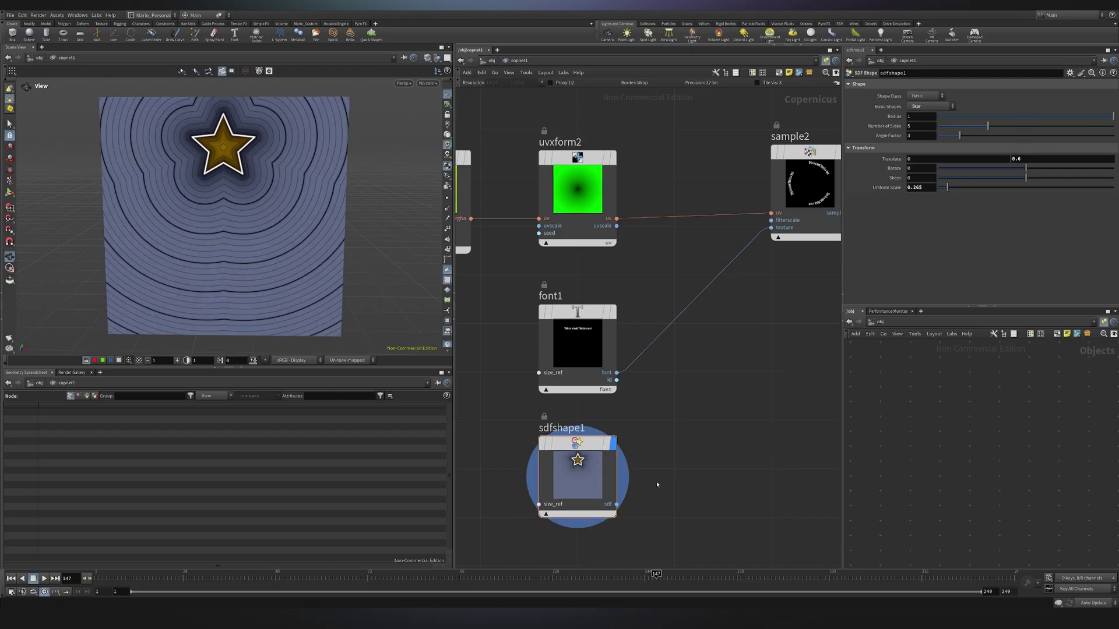
Add an SDF to Mono node fed by the star SDF Shape and display it.
key("Tab")
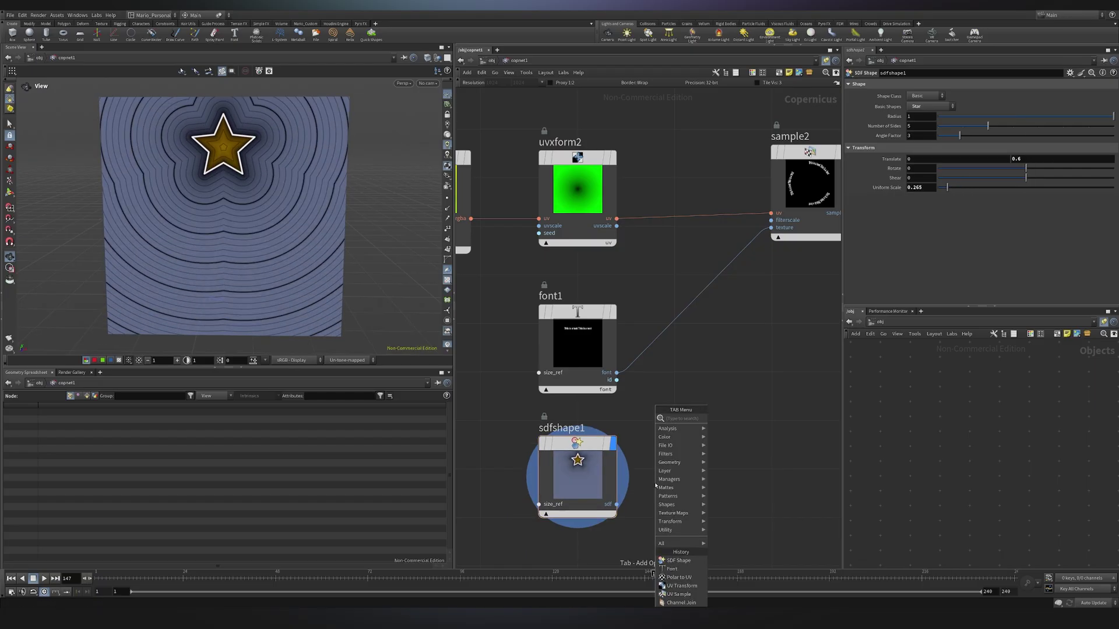
type("sdf")
key("Return")
left_click(732, 477)
left_click(773, 407)
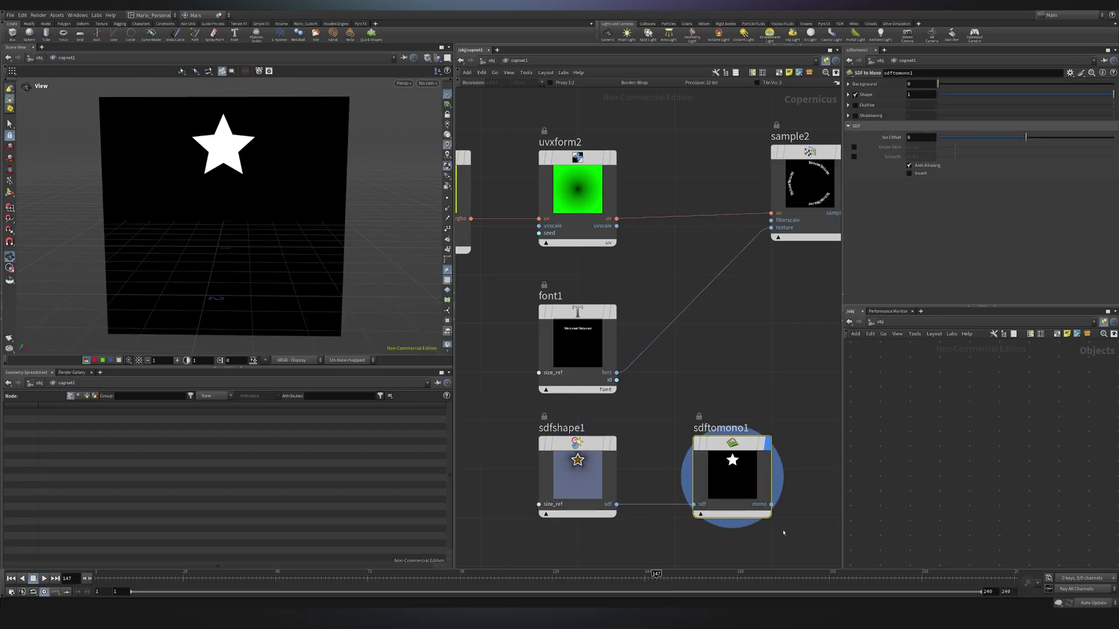
Connect the SDF to Mono output to UV Sample's texture input and display UV Sample.
left_click_drag(772, 505, 771, 228)
middle_click_drag(781, 279, 695, 311)
left_click(759, 184)
scroll(586, 364, "down", 2)
middle_click_drag(587, 365, 652, 381)
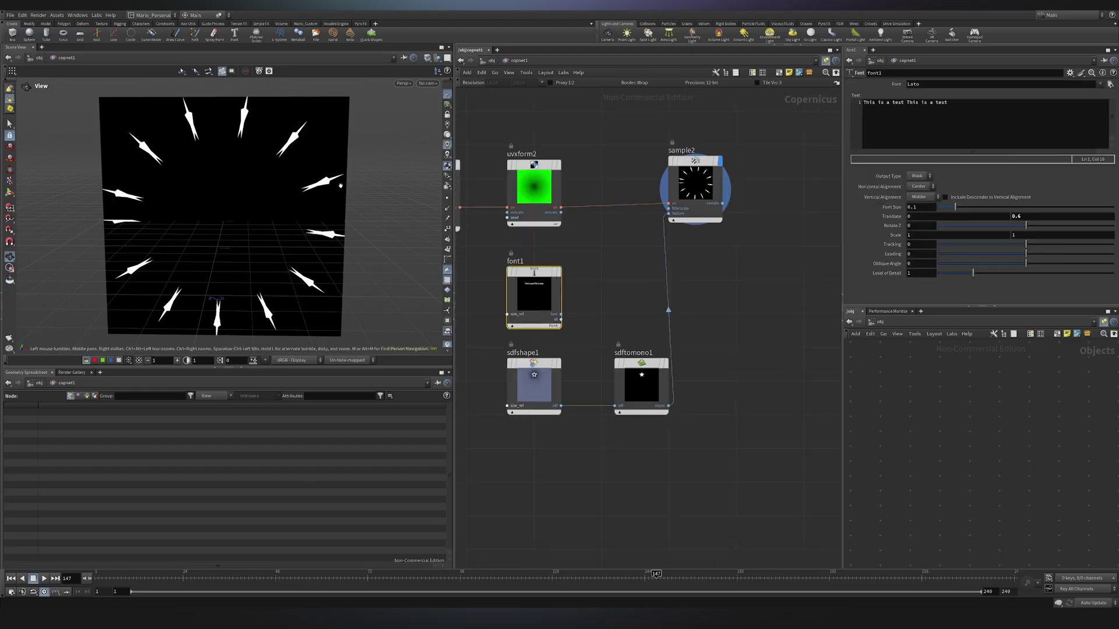
Shift the SDF nodes aside and insert a Transform 2D node between SDF to Mono and UV Sample.
left_click_drag(681, 444, 502, 356)
left_click_drag(636, 386, 542, 387)
key("Tab")
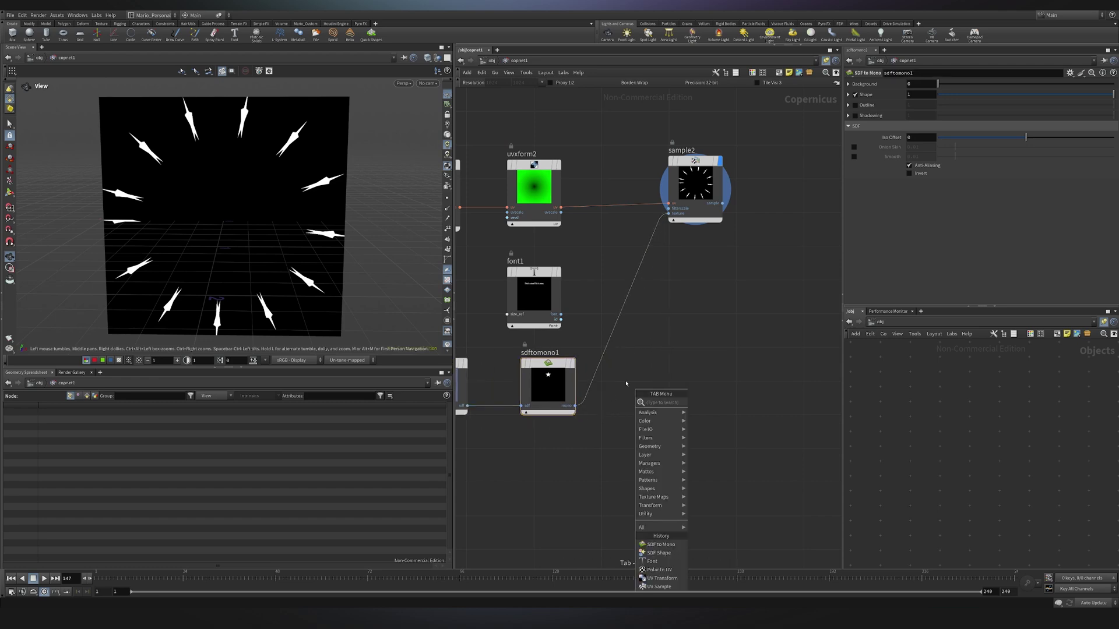
type("tran")
key("Return")
left_click(632, 367)
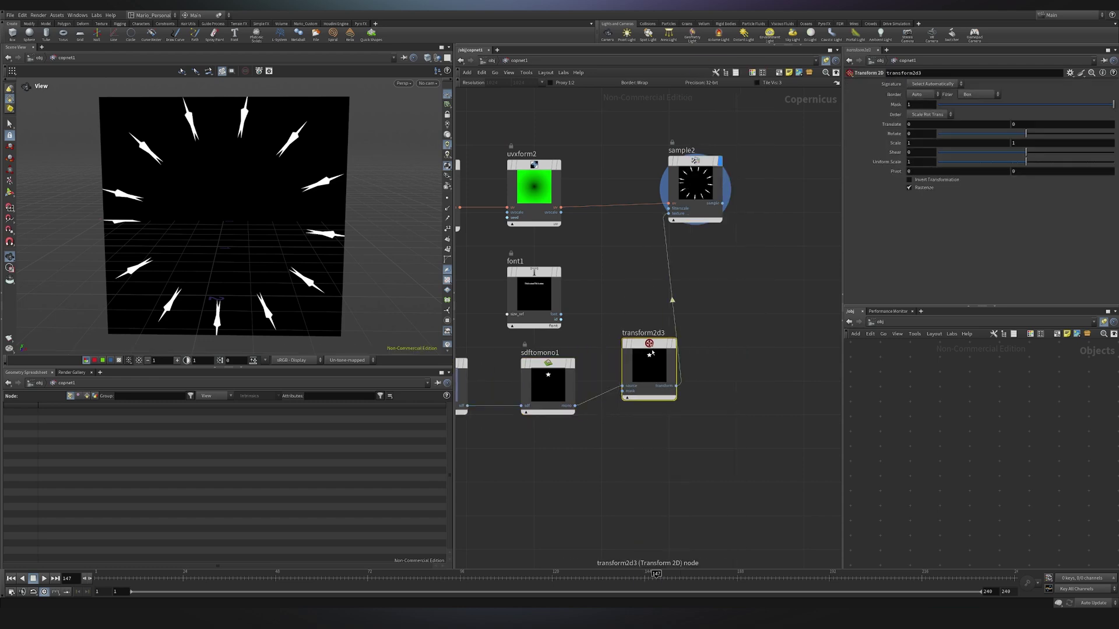
left_click_drag(652, 351, 631, 374)
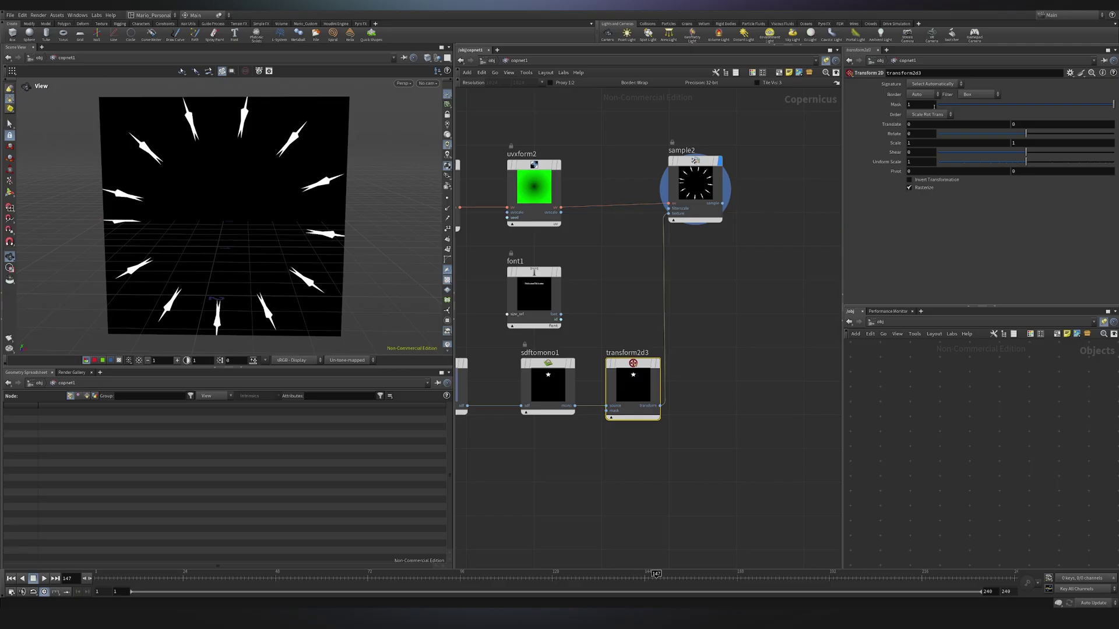
Set the Transform 2D node's horizontal Scale to 2.2 and check the stars on UV Sample.
left_click(651, 363)
scroll(644, 369, "up", 3)
middle_click_drag(965, 144, 1017, 145)
scroll(661, 172, "down", 4)
middle_click_drag(687, 123, 750, 214)
scroll(750, 215, "up", 3)
mouse_move(750, 214)
left_click(778, 156)
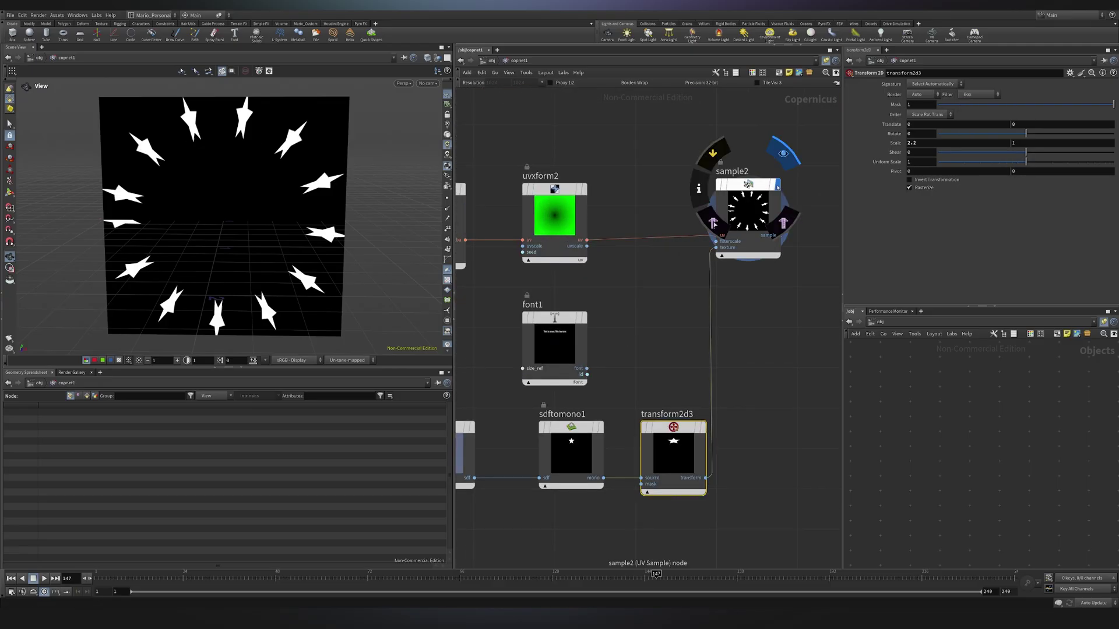
Widen the star further by setting the Transform 2D node's horizontal Scale to 6.
scroll(758, 251, "down", 1)
middle_click_drag(760, 310, 784, 207)
scroll(757, 265, "up", 4)
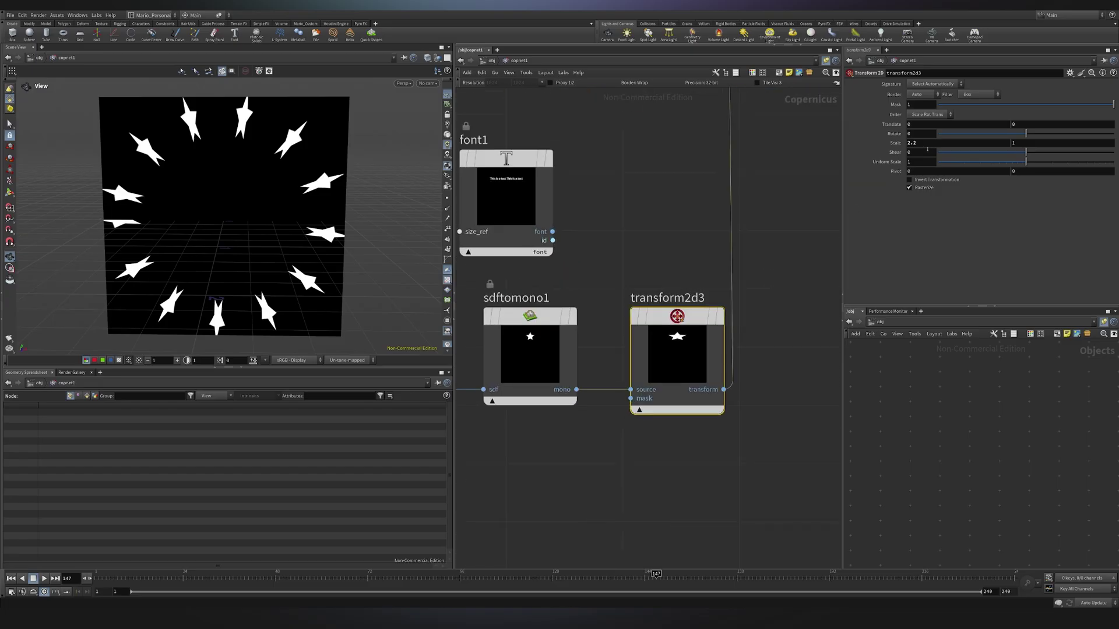
mouse_move(927, 149)
middle_mouse_down()
mouse_move(951, 149)
mouse_move(913, 142)
mouse_move(938, 142)
middle_mouse_up()
key("ctrl+z")
scroll(713, 282, "down", 1)
middle_click_drag(827, 145, 747, 312)
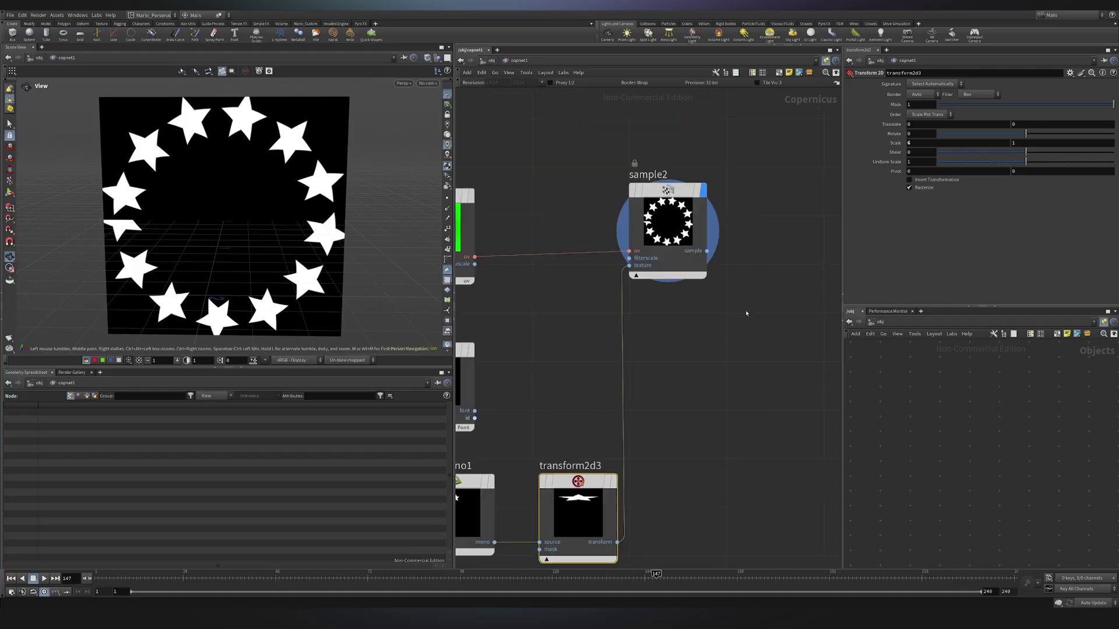
Set the UV Transform's horizontal Scale to -24 to space the stars evenly around the circle.
scroll(746, 312, "up", 1)
left_click(652, 166)
scroll(542, 253, "down", 3)
middle_click_drag(542, 254, 710, 257)
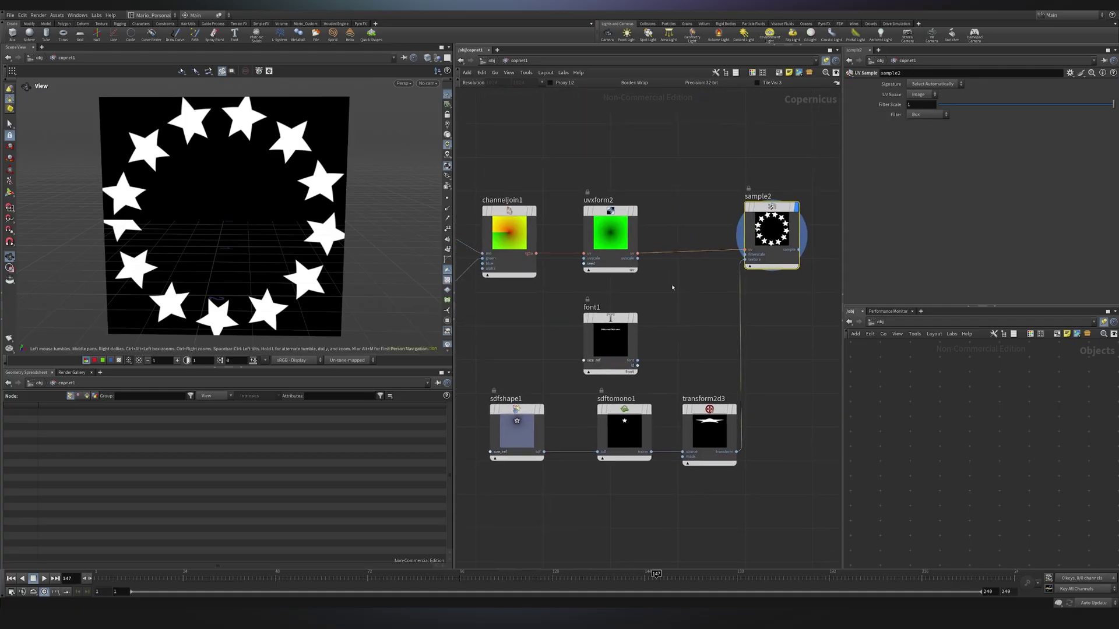
left_click(610, 233)
middle_click_drag(923, 132, 938, 133)
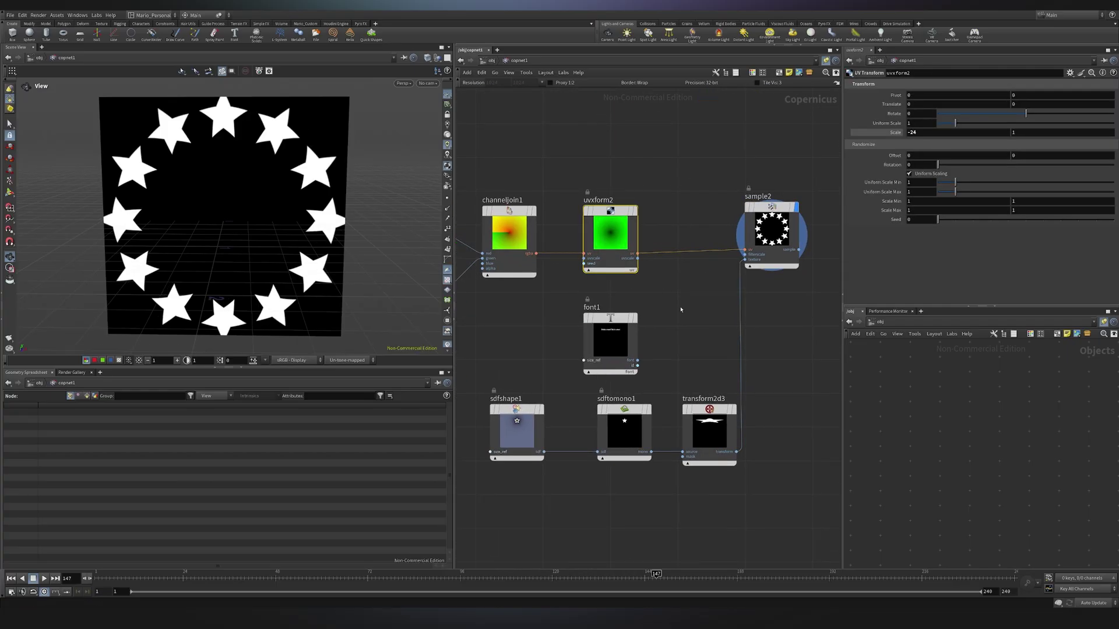
Set the UV Transform's vertical Scale to 1.2 to tighten the ring of stars.
scroll(679, 309, "down", 2)
middle_click_drag(679, 309, 676, 295)
middle_click_drag(1032, 134, 1049, 138)
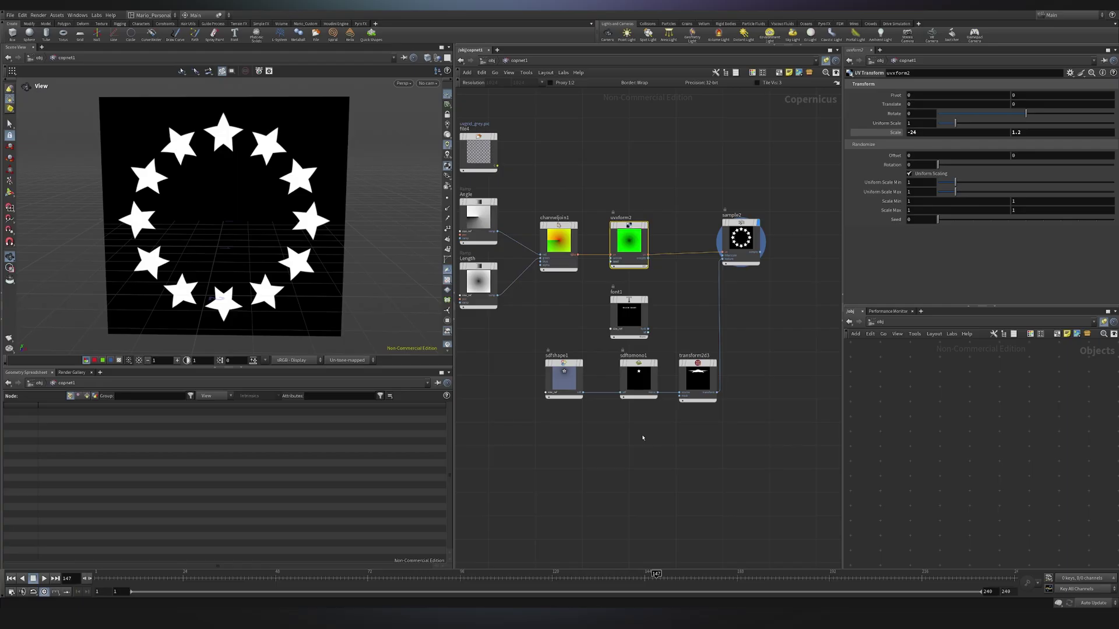
scroll(643, 438, "down", 5)
middle_click_drag(653, 101, 636, 314)
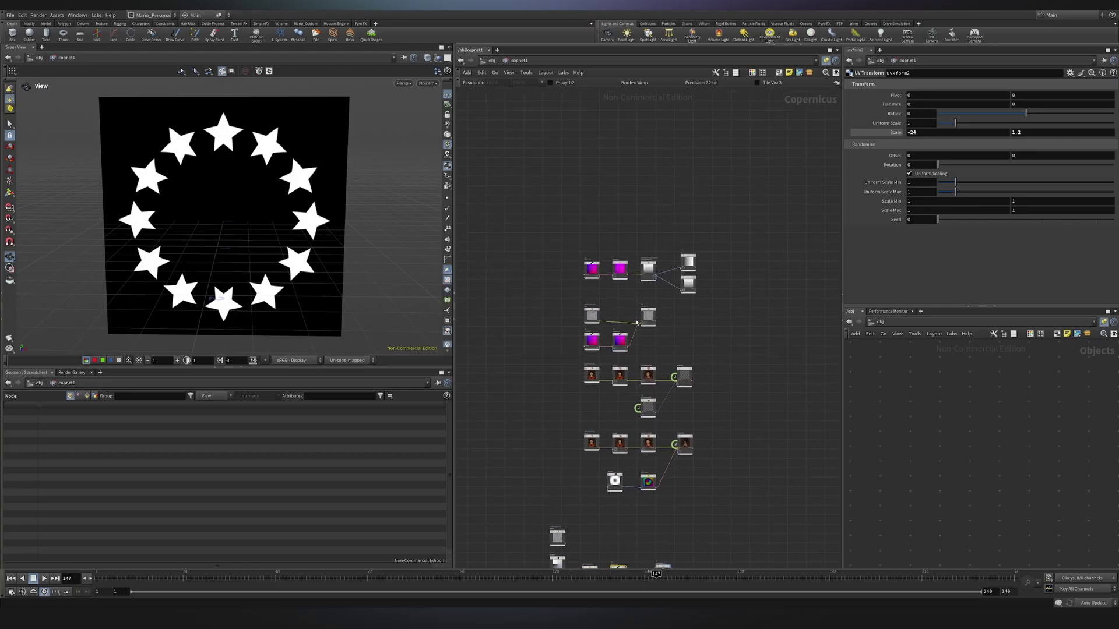
Display the first portrait's noise-driven Distort node in the viewer to review the animated distortion.
scroll(635, 315, "up", 5)
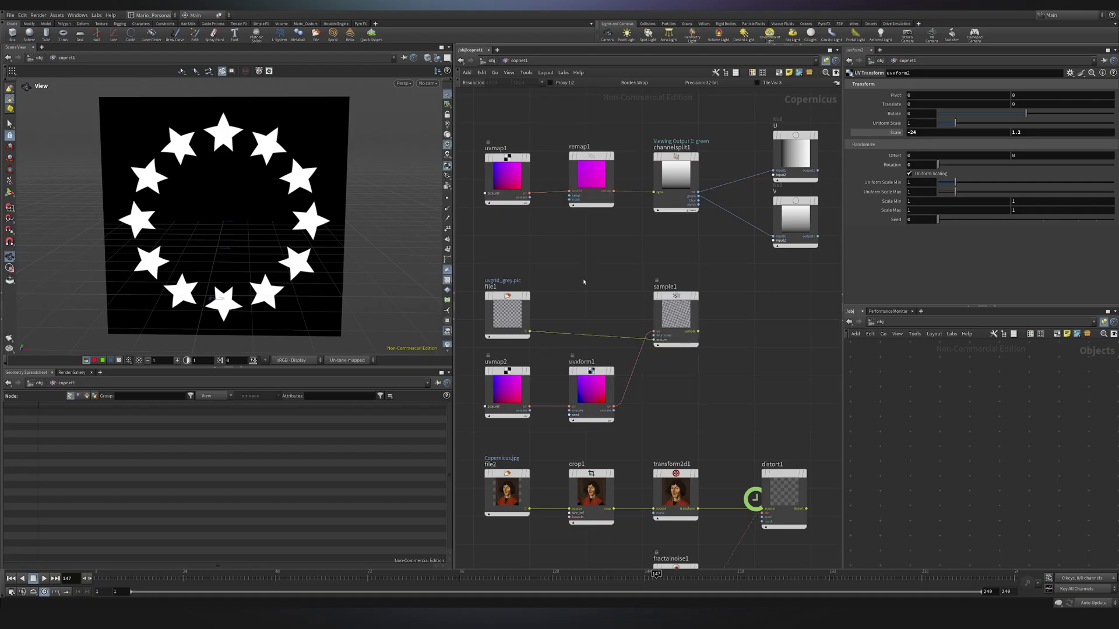
scroll(626, 321, "up", 2)
middle_click_drag(696, 329, 690, 197)
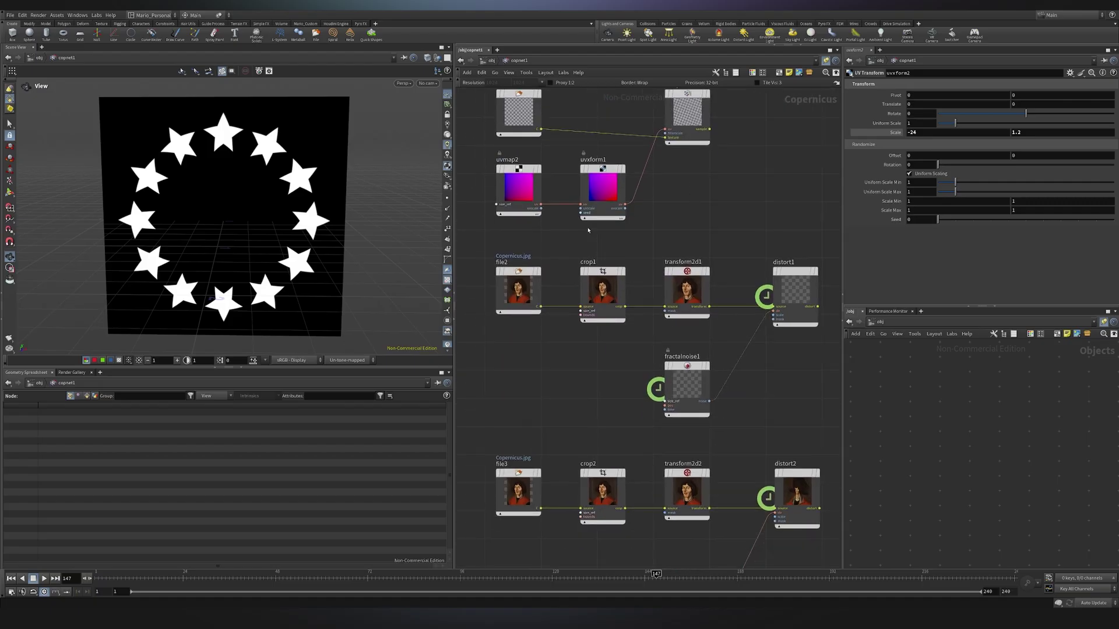
middle_click_drag(796, 359, 742, 387)
scroll(773, 322, "up", 4)
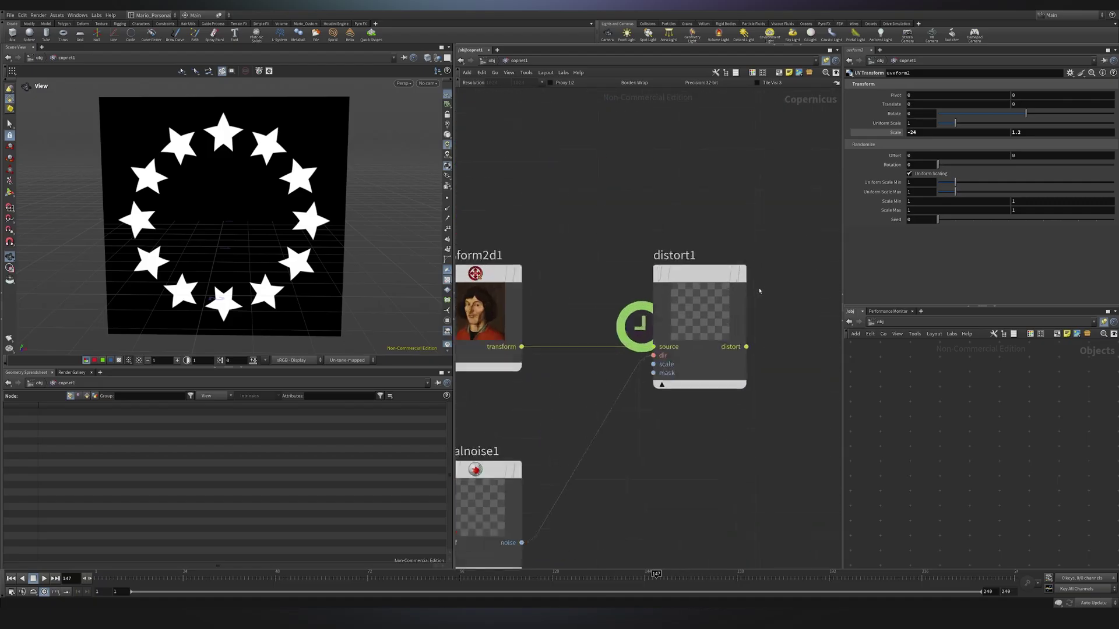
left_click(742, 273)
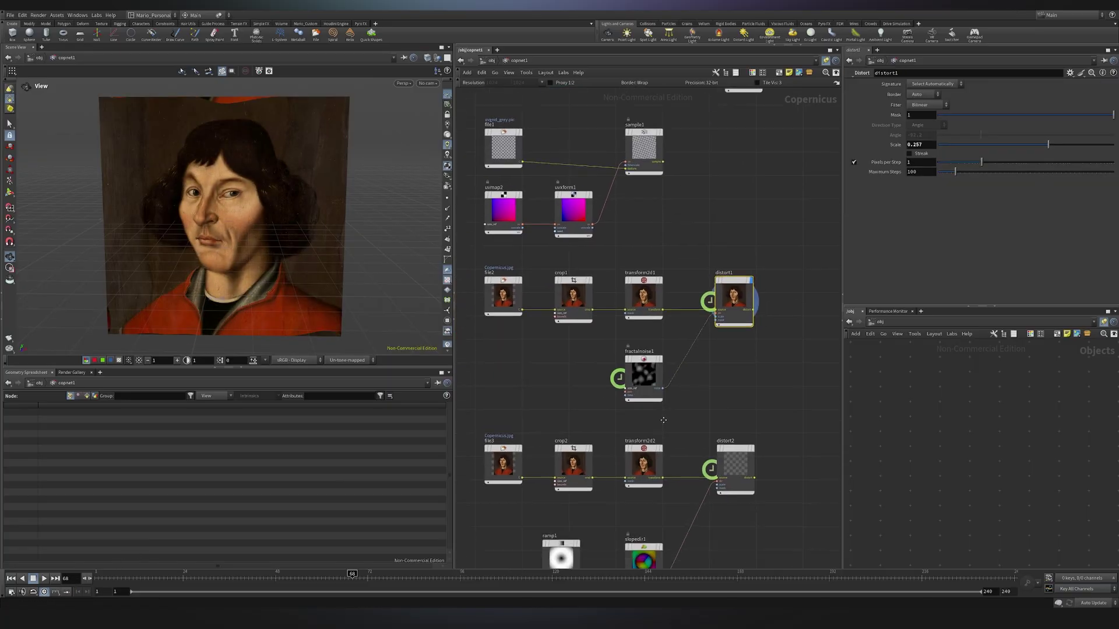
Select the Slope Direction node feeding the second portrait's Distort node to review its settings.
middle_click_drag(664, 434, 684, 284)
scroll(675, 387, "up", 4)
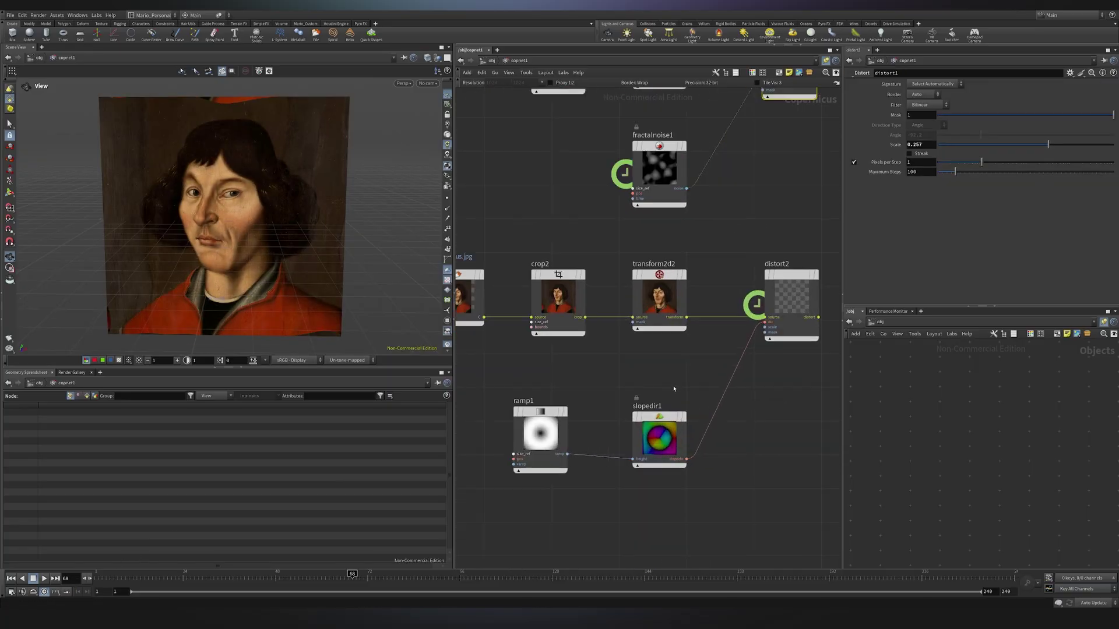
left_click_drag(583, 349, 731, 513)
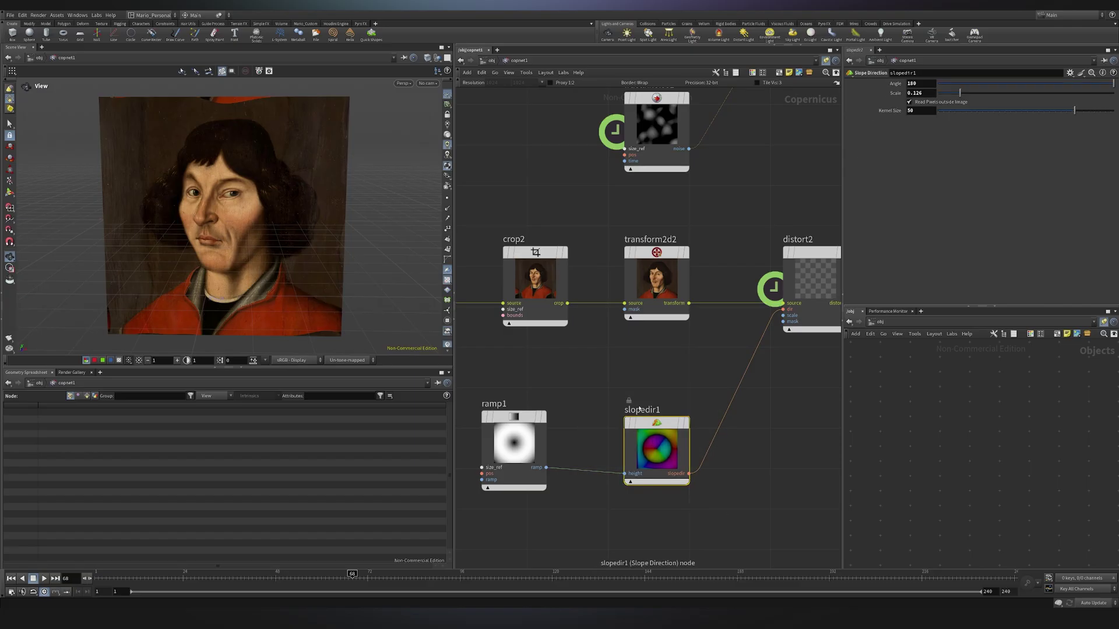
Display the UV Sample node of the polar-coordinate network in the viewer to review the circle of stars.
scroll(755, 472, "down", 3)
middle_click_drag(755, 472, 756, 191)
scroll(712, 402, "up", 1)
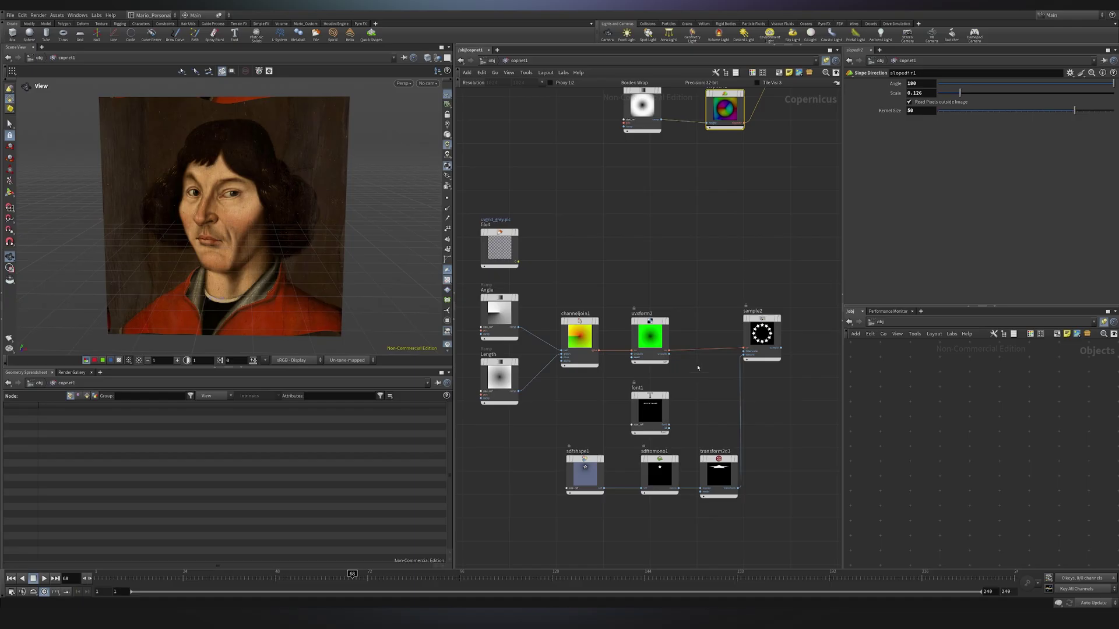
scroll(763, 325, "up", 3)
left_click(799, 282)
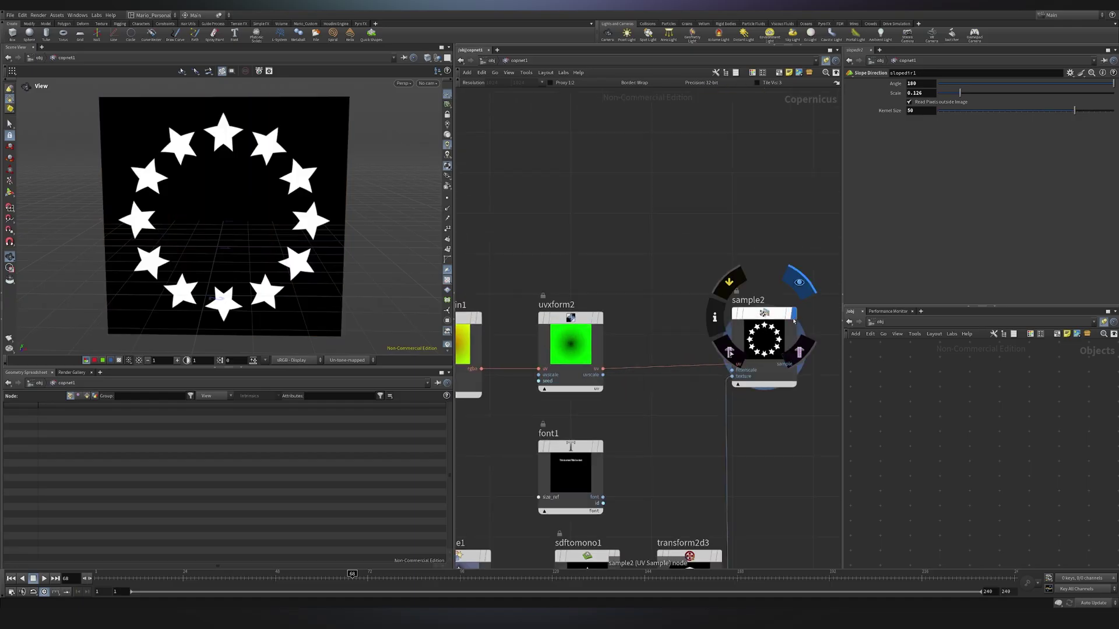